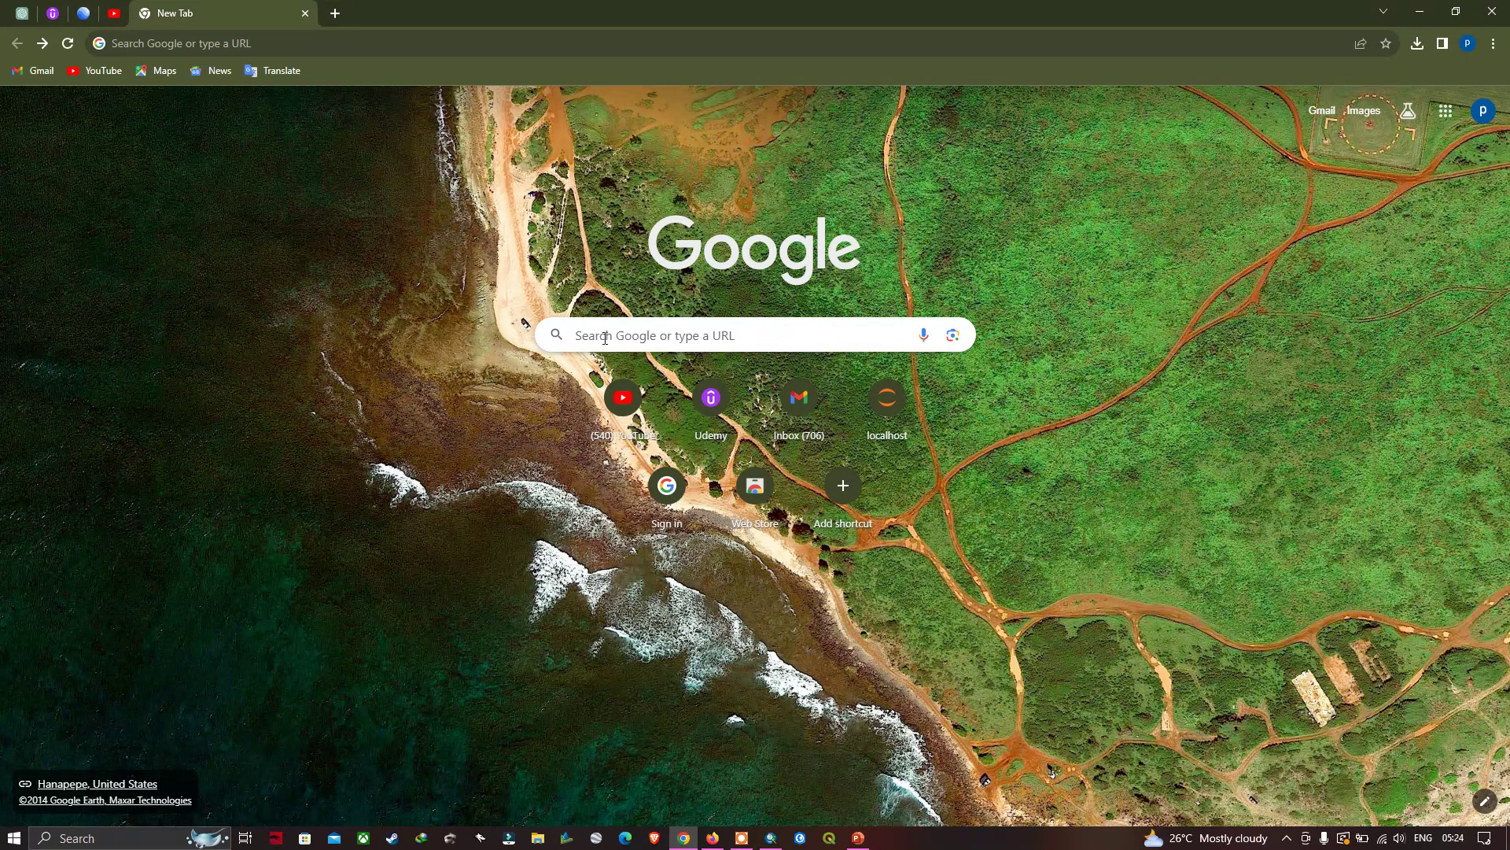
Search Google for arcgoogle
left_click(605, 337)
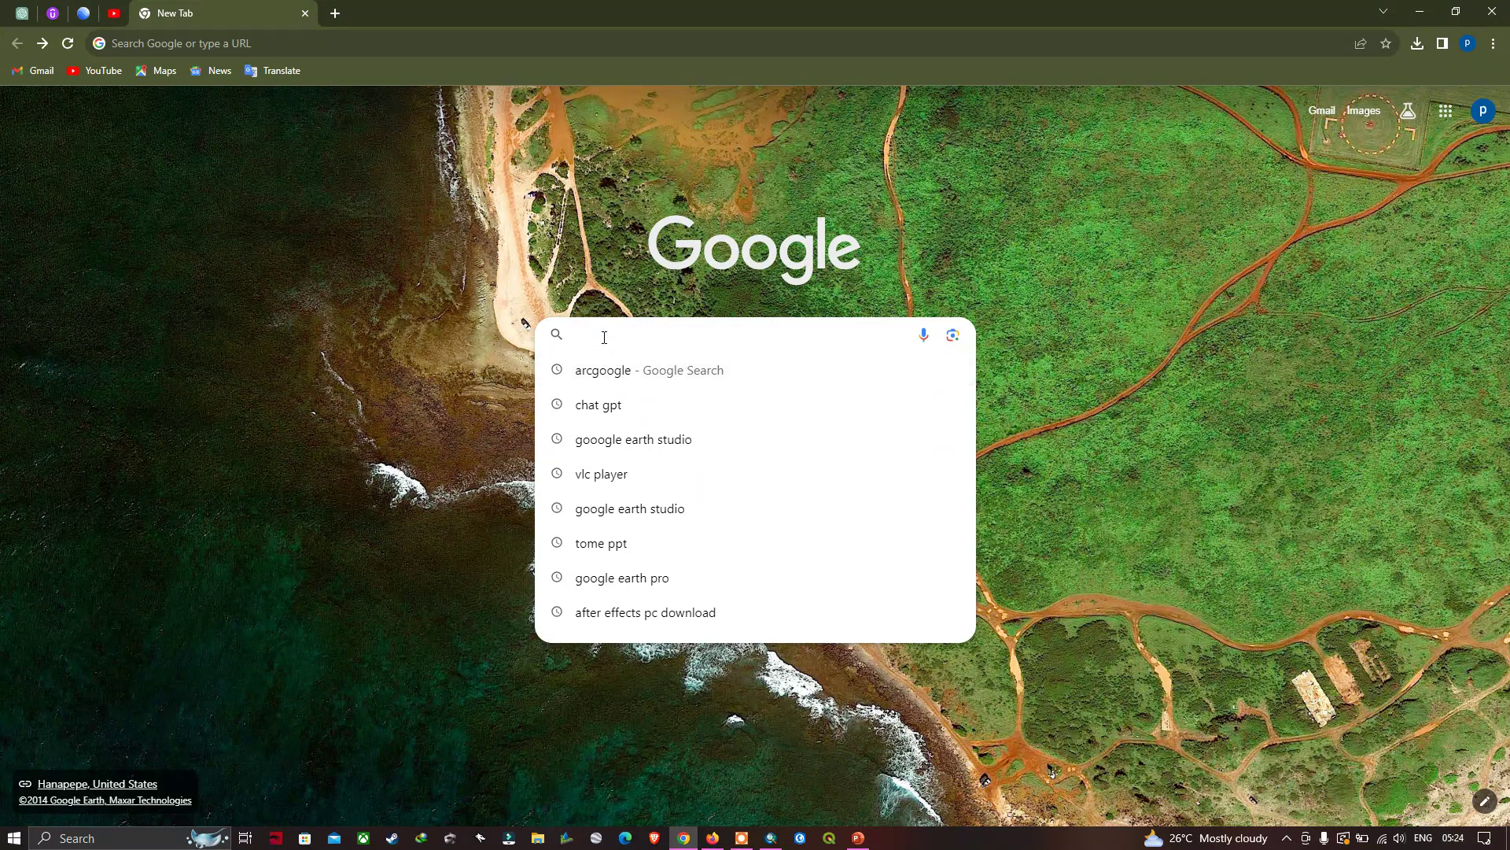
type("ar")
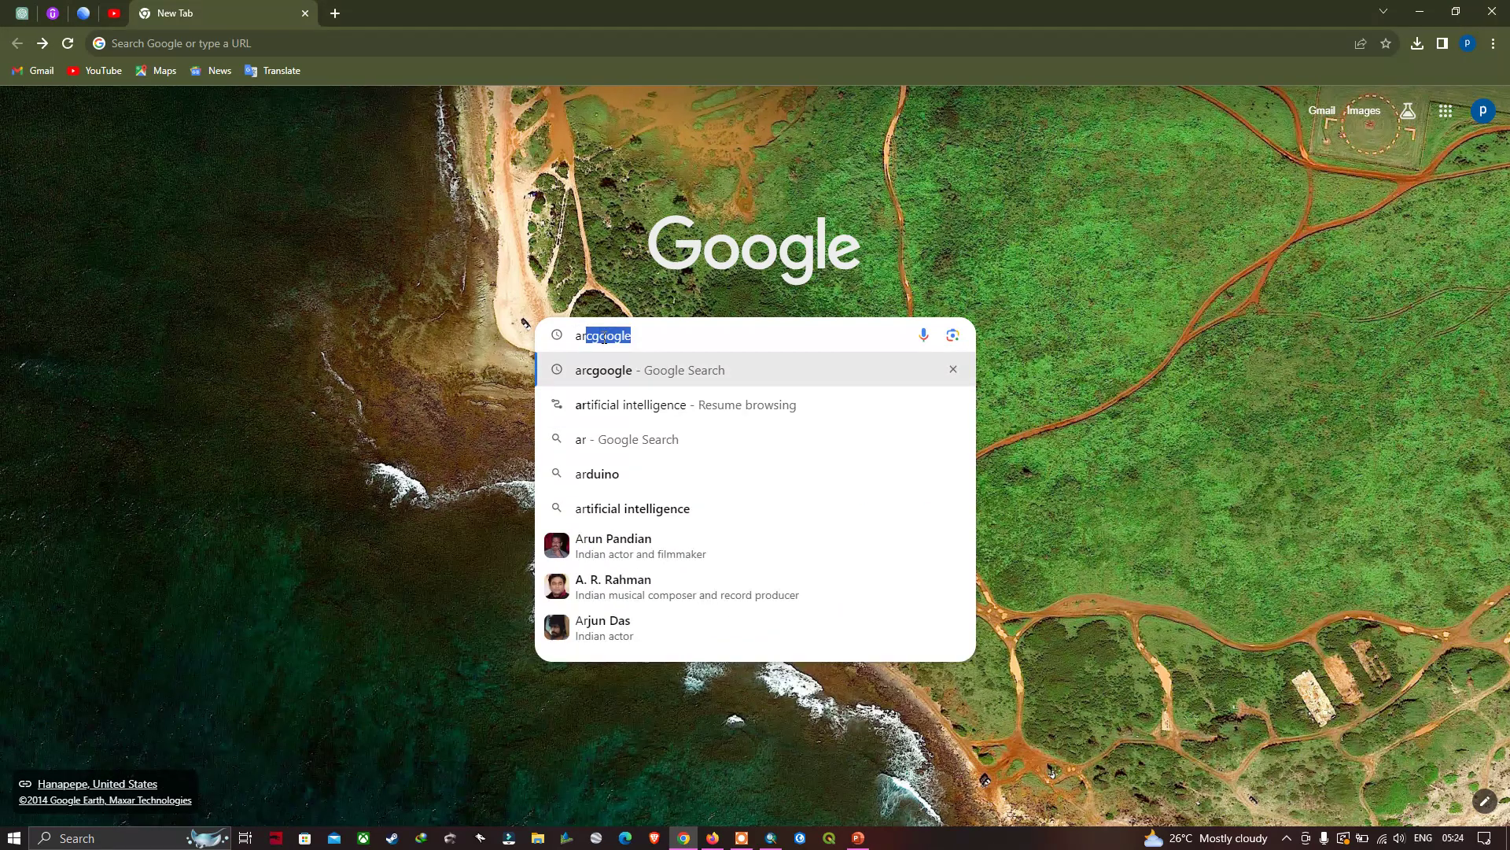
type("cgoogl")
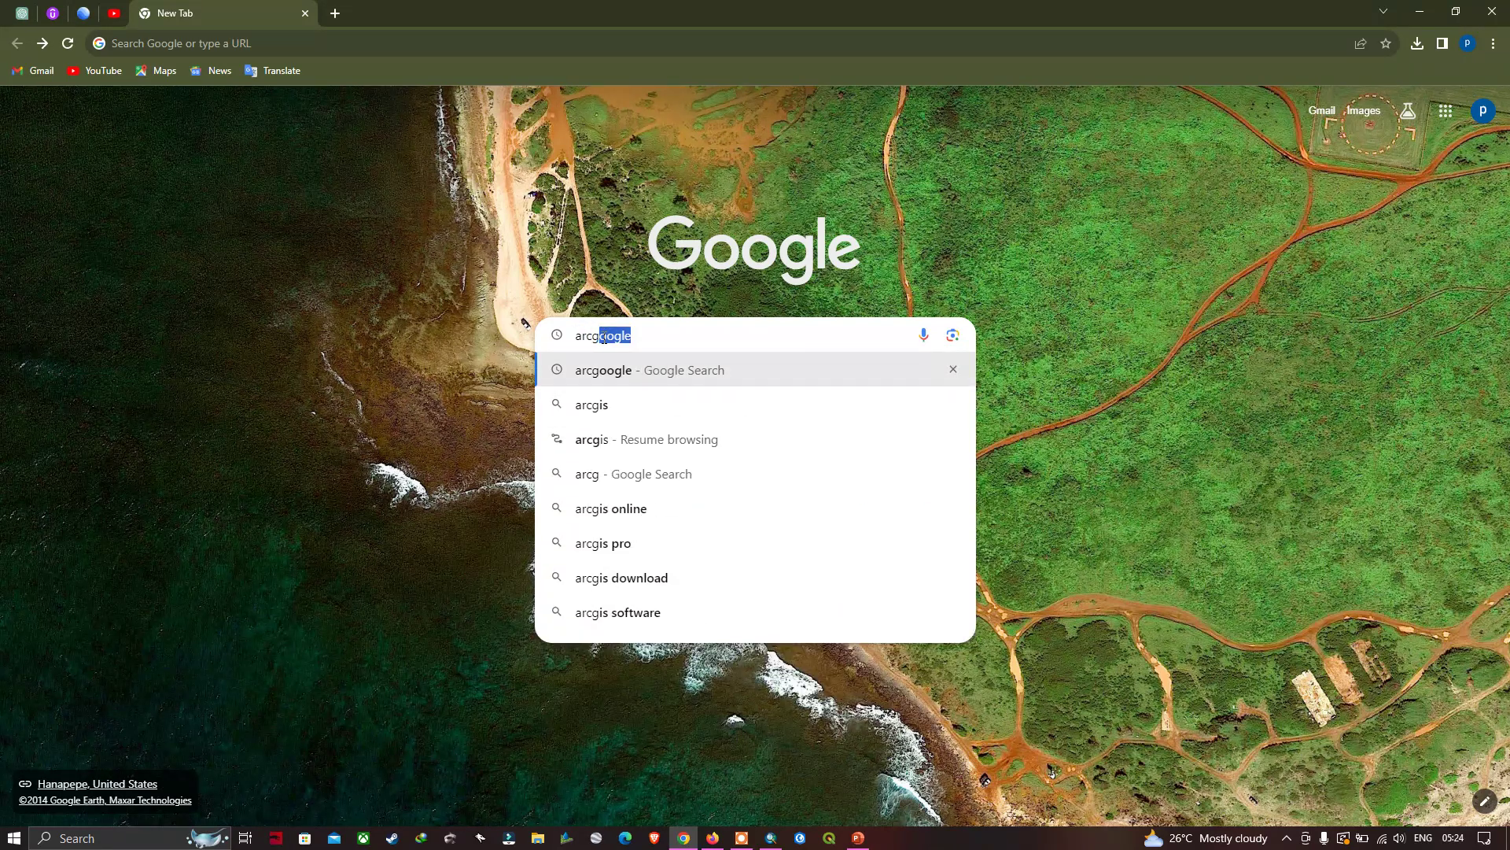
type("e")
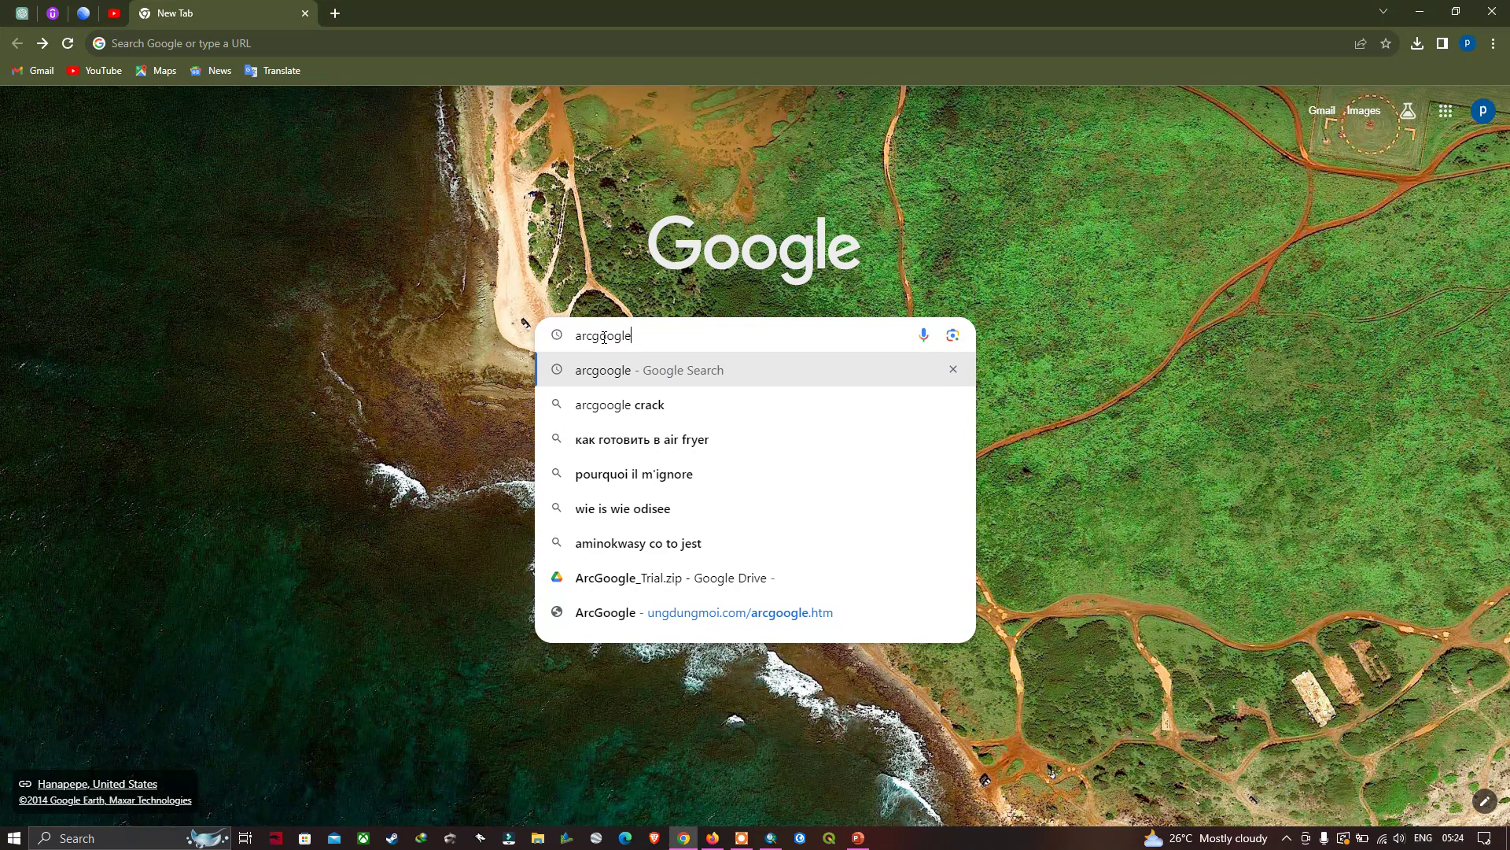
key("Return")
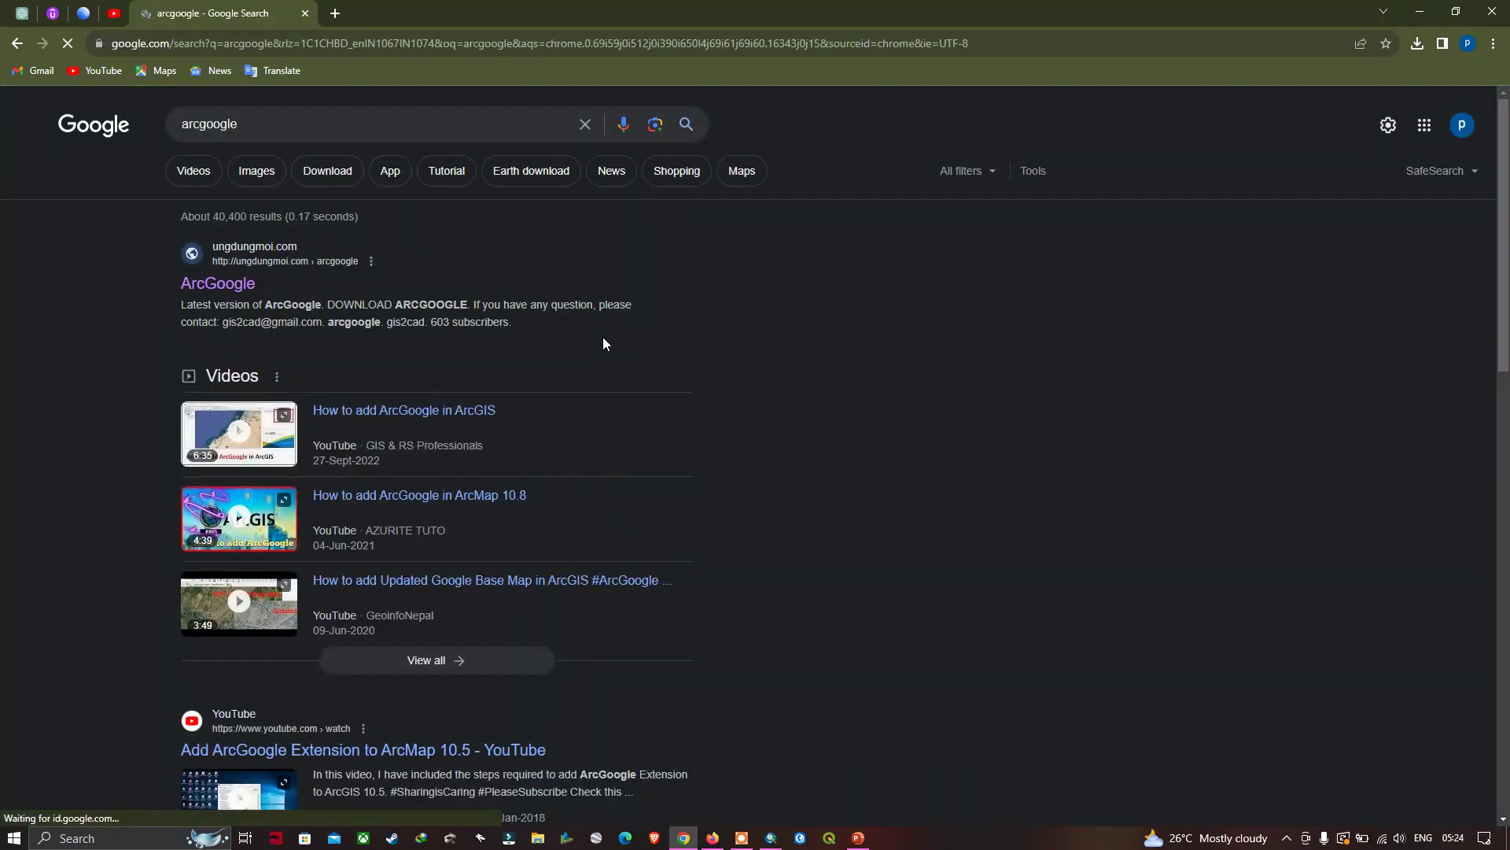
Open the ArcGoogle page on ungdungmoi.com and download ArcGoogle_Trial.zip through its download link
left_click(226, 293)
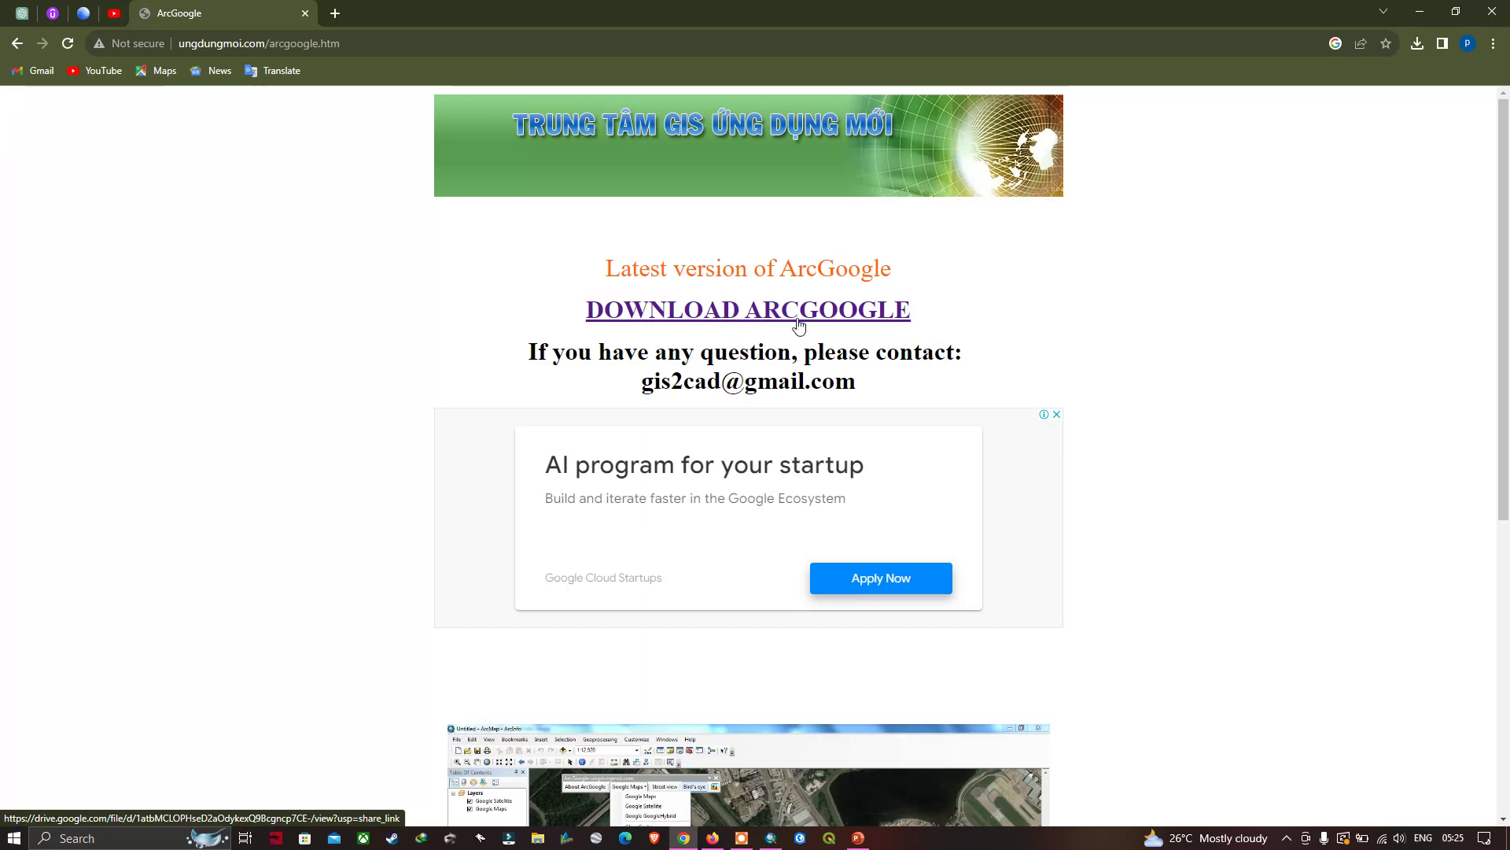
left_click(722, 318)
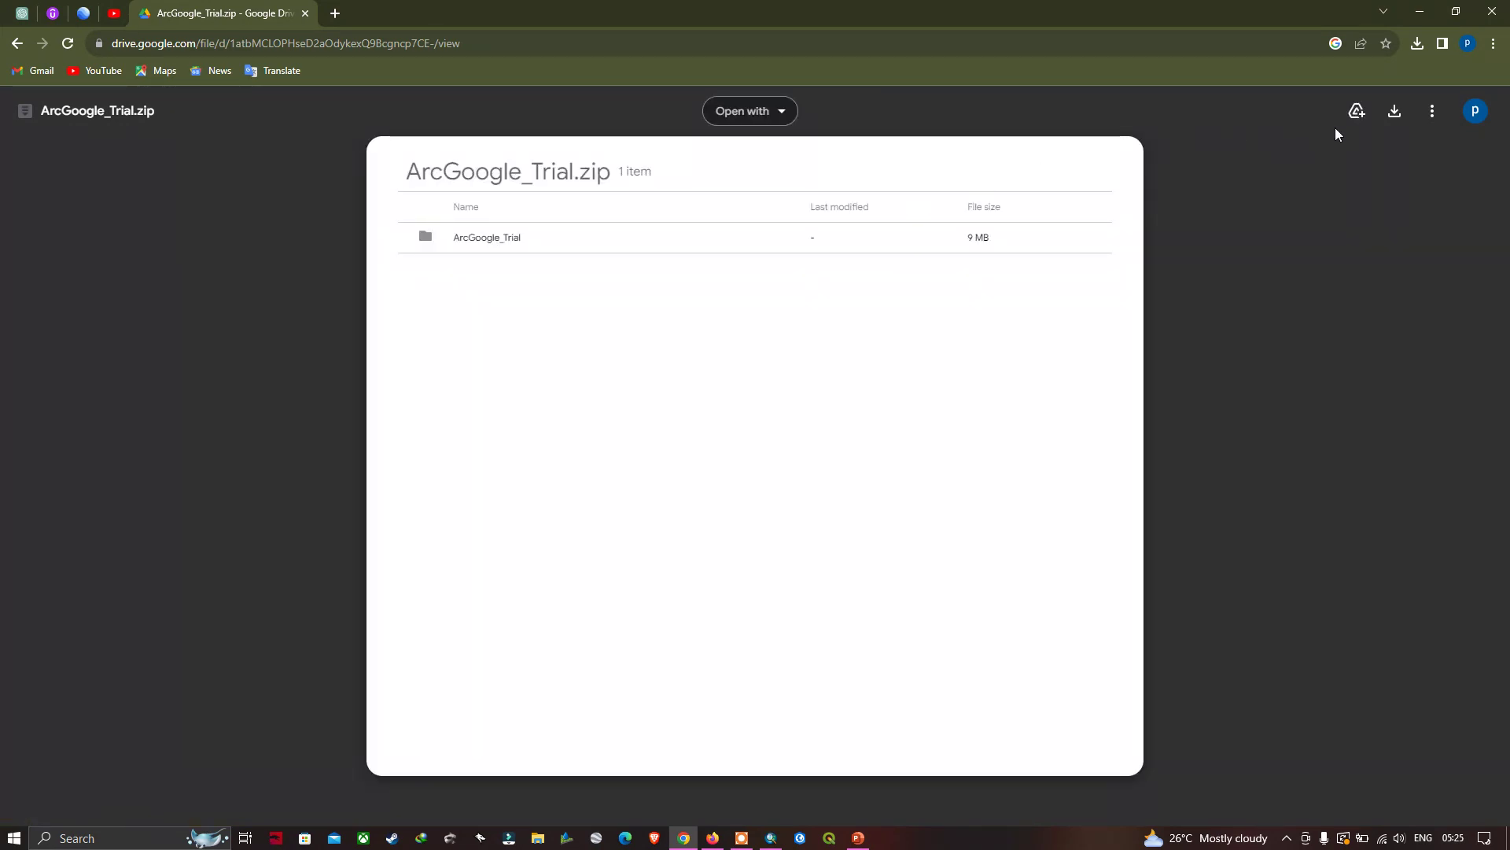
left_click(1396, 115)
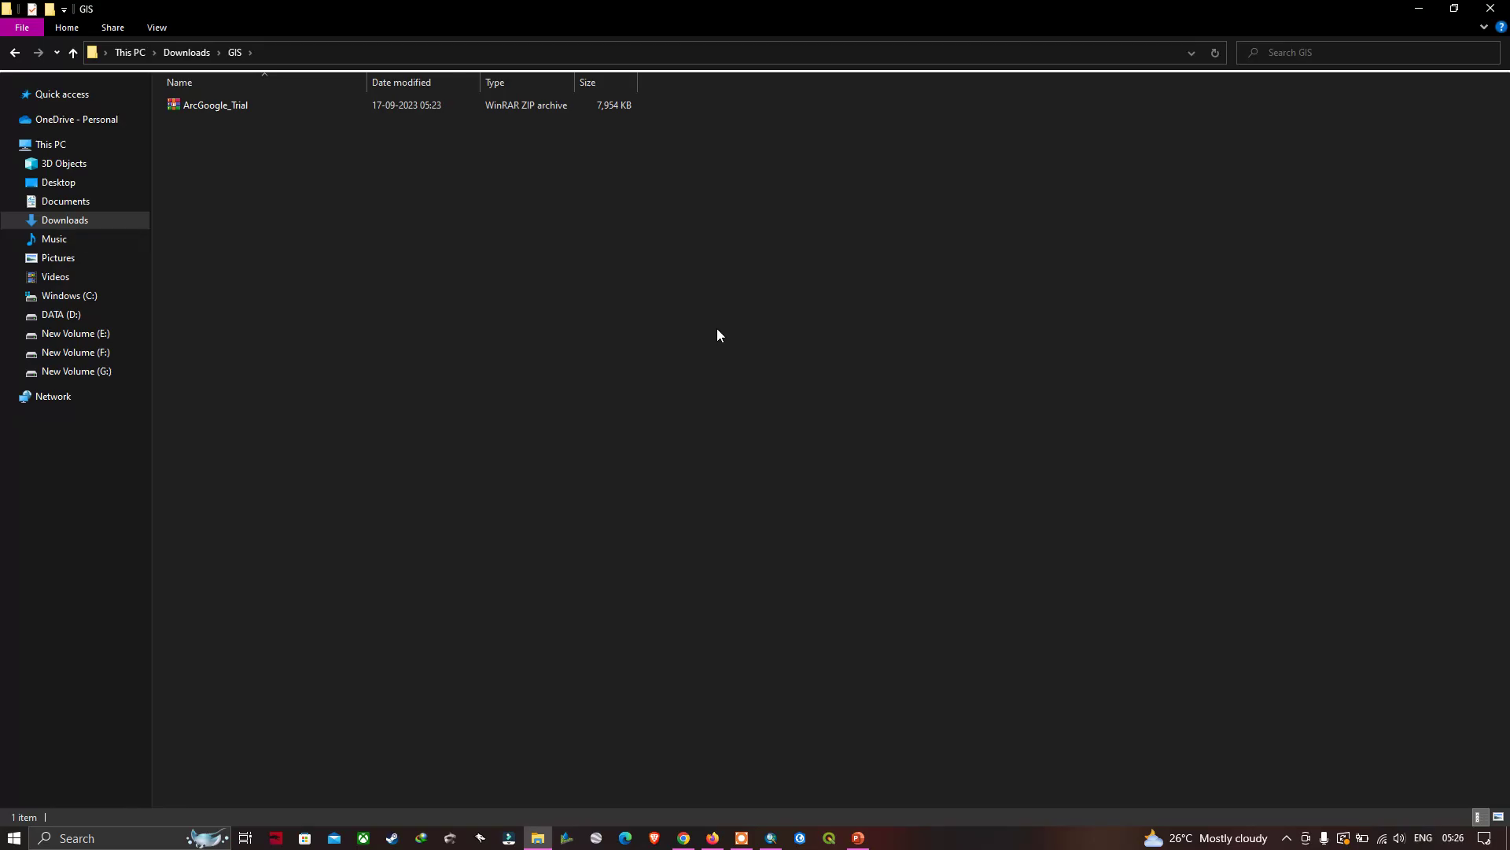
Extract the ArcGoogle_Trial archive into the current GIS folder and open the extracted ArcGoogle_Trial folder
right_click(212, 107)
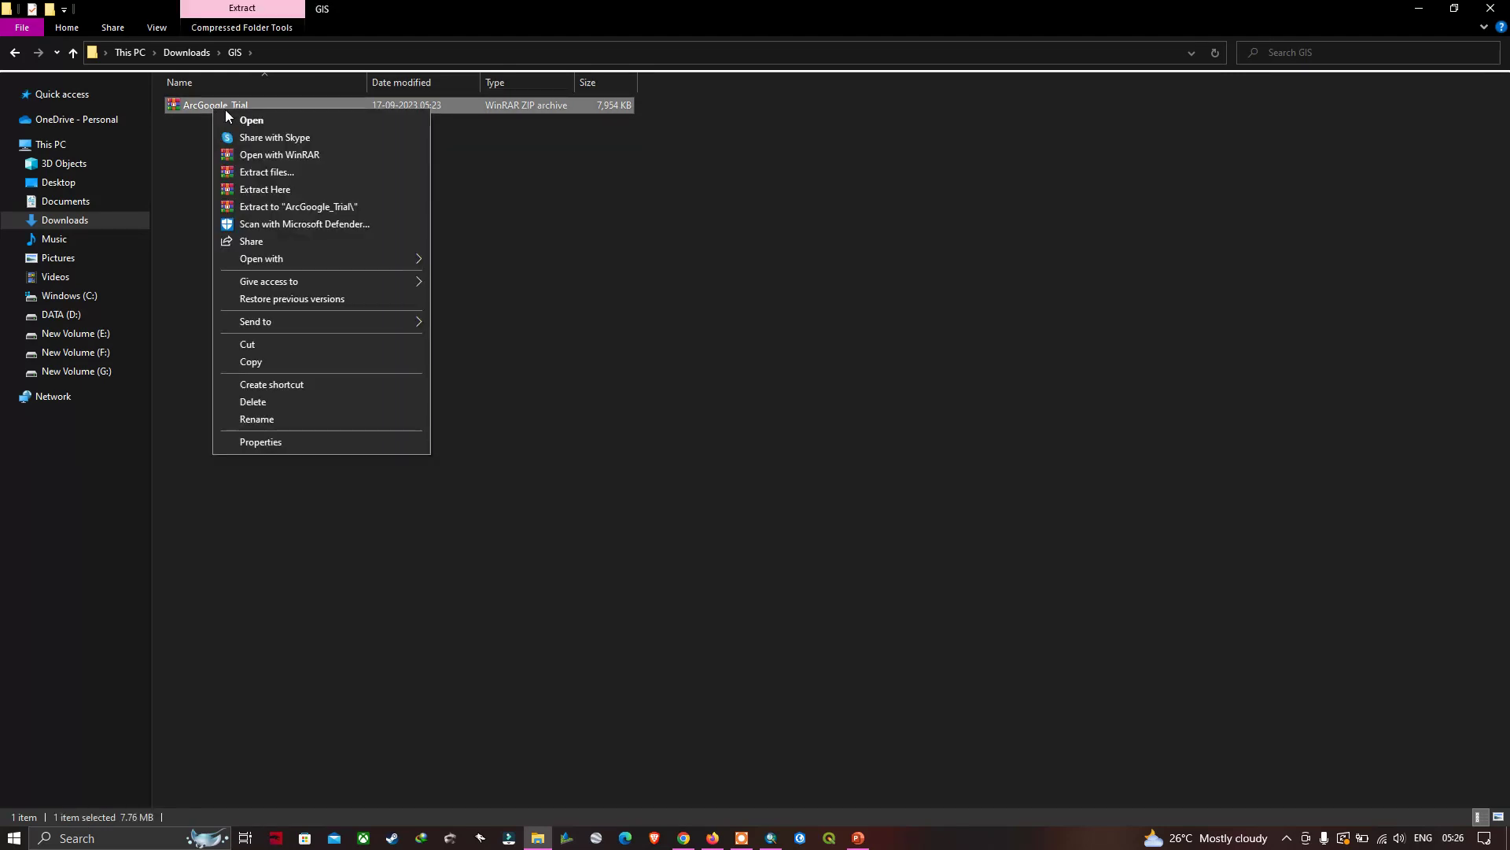
left_click(285, 190)
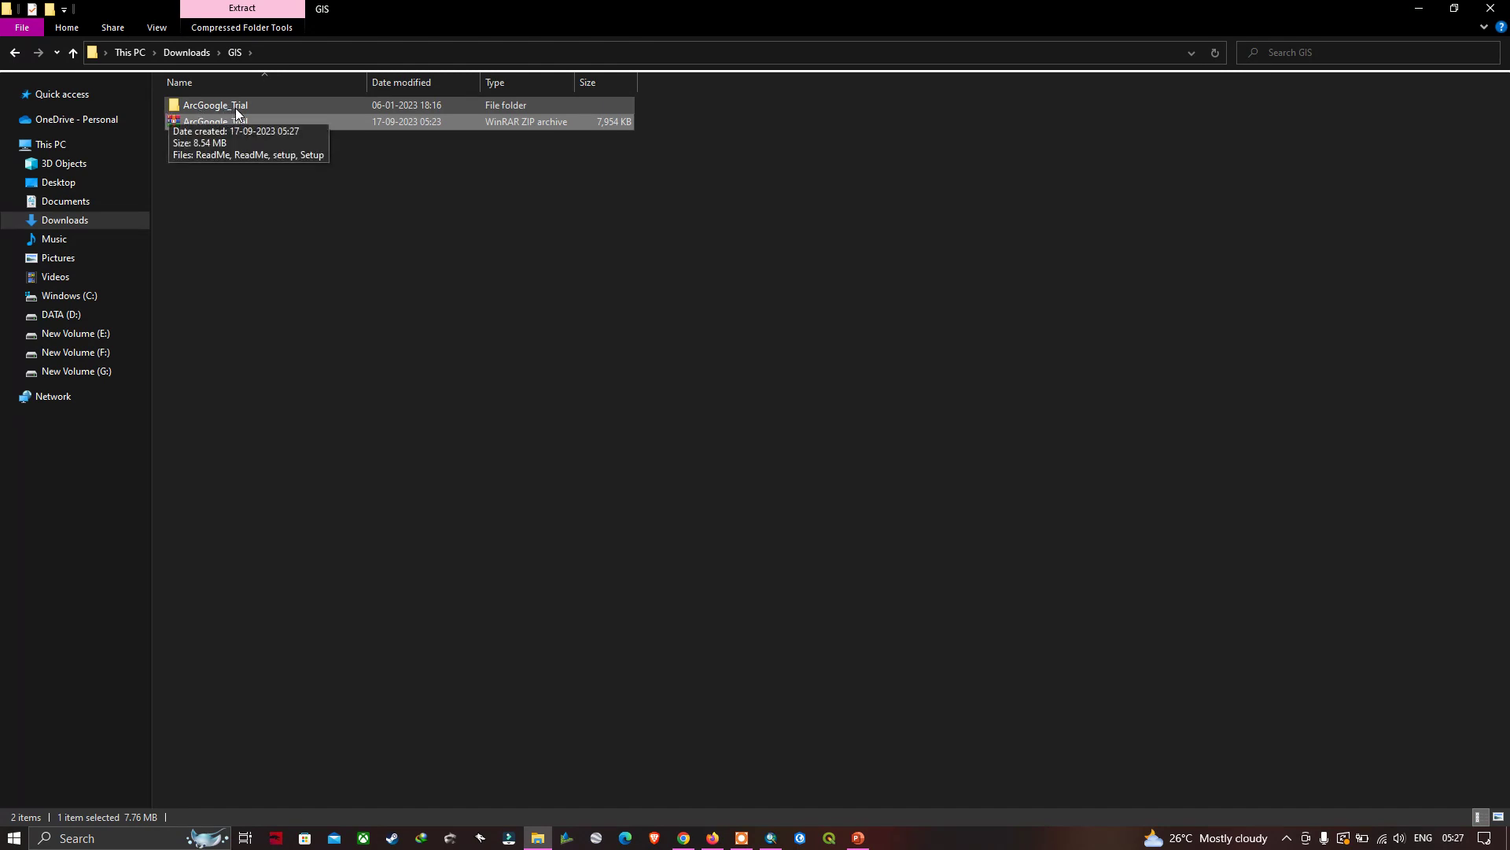
left_click(236, 110)
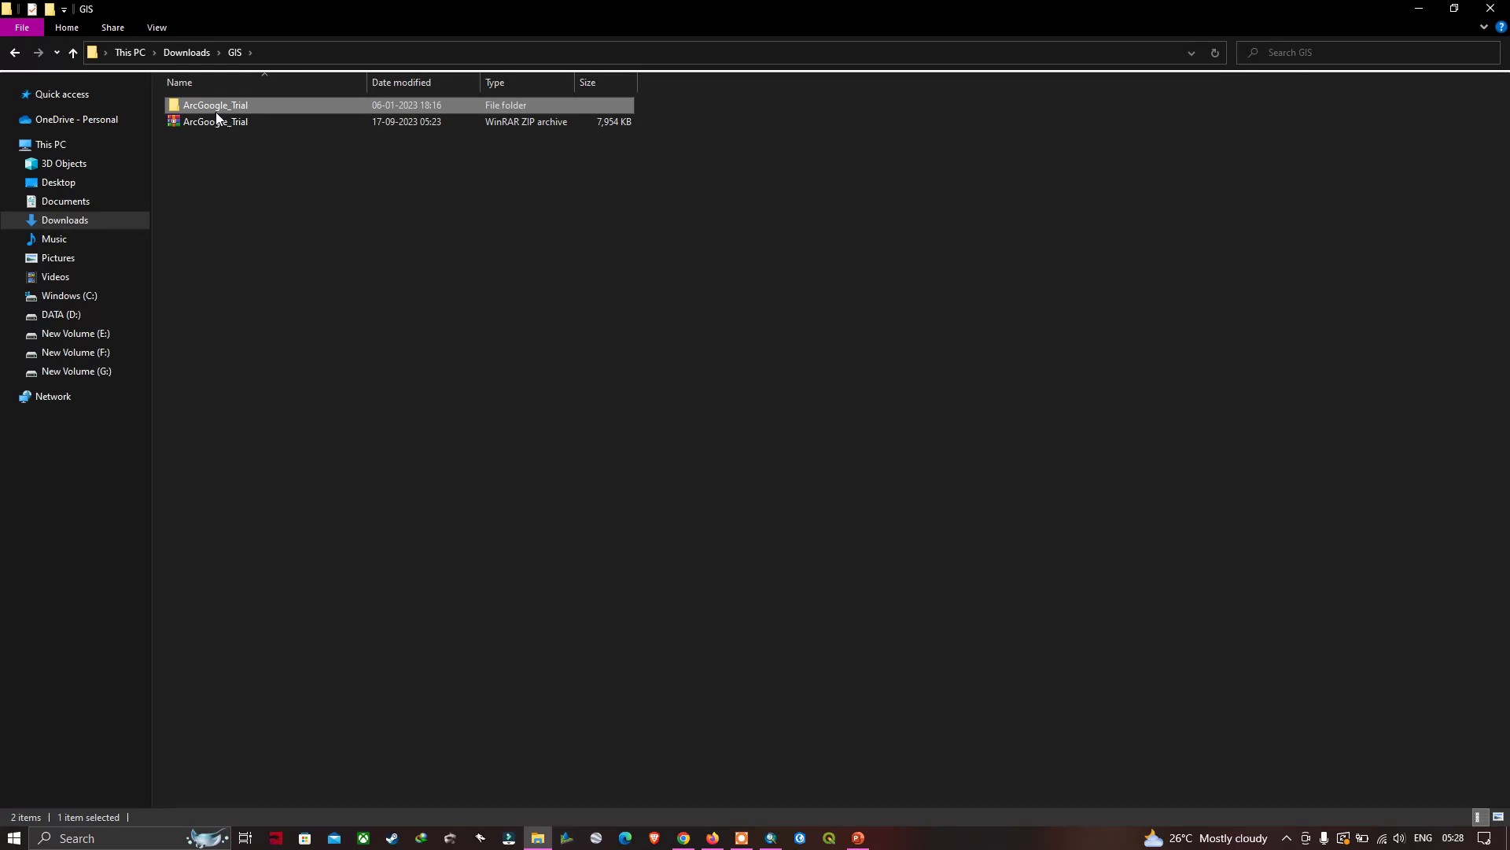
double_click(228, 105)
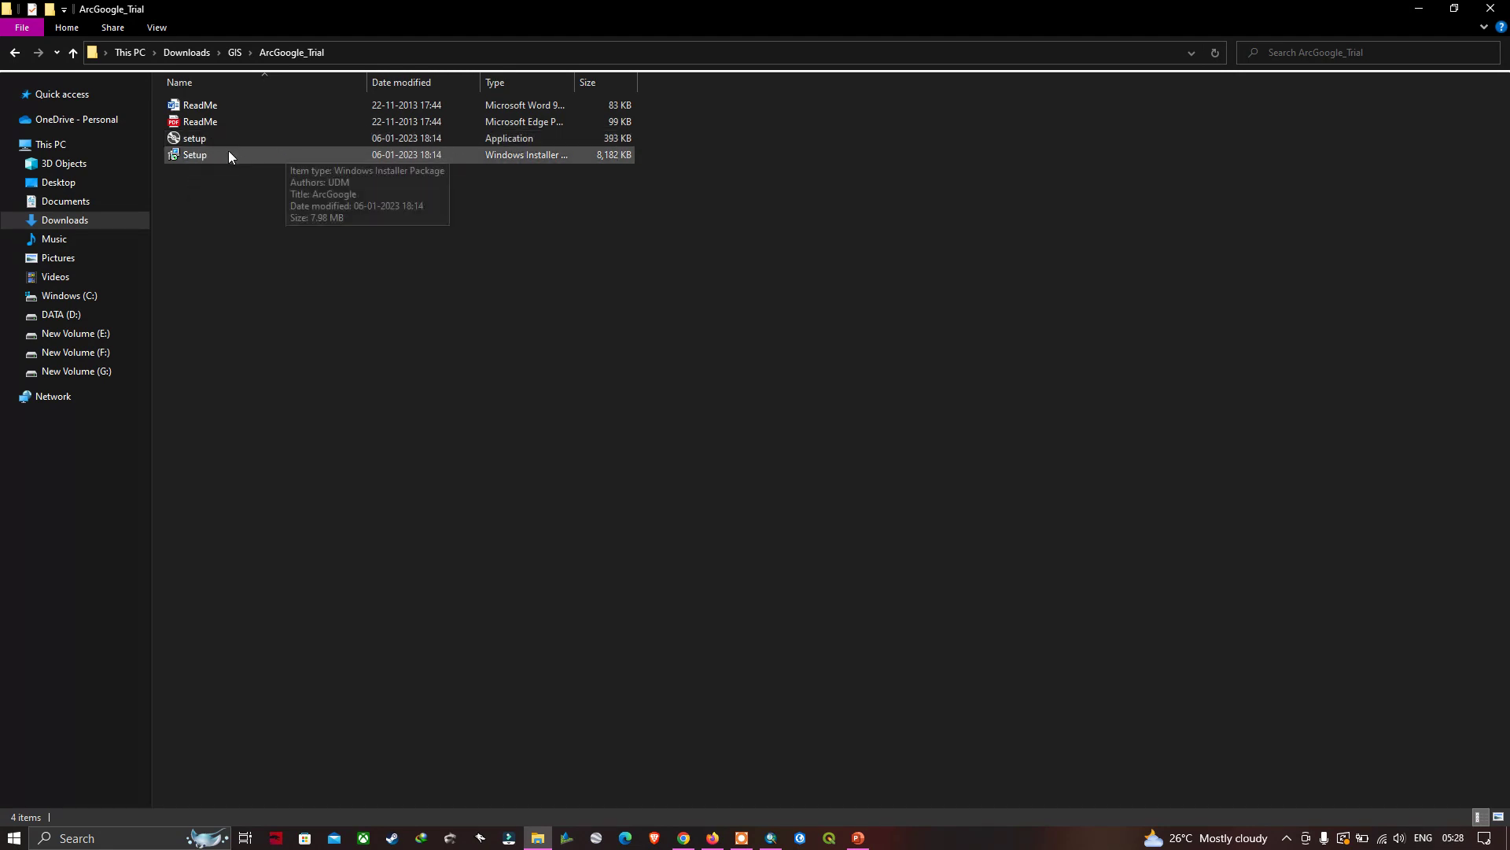
Run the setup application as administrator and advance the ArcGoogle wizard to the installation folder selection
left_click(203, 142)
right_click(202, 140)
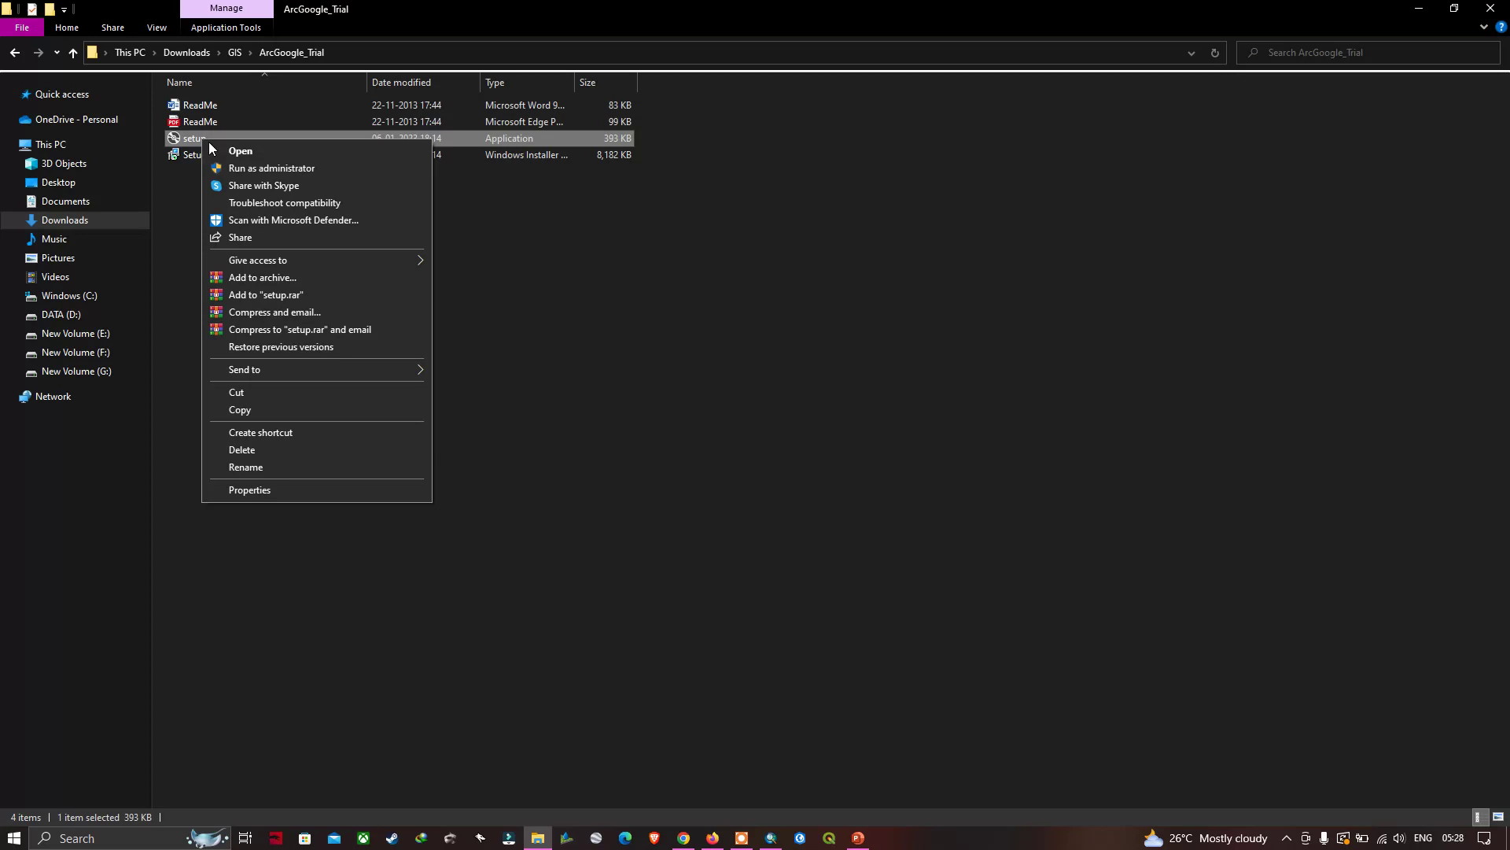
left_click(269, 167)
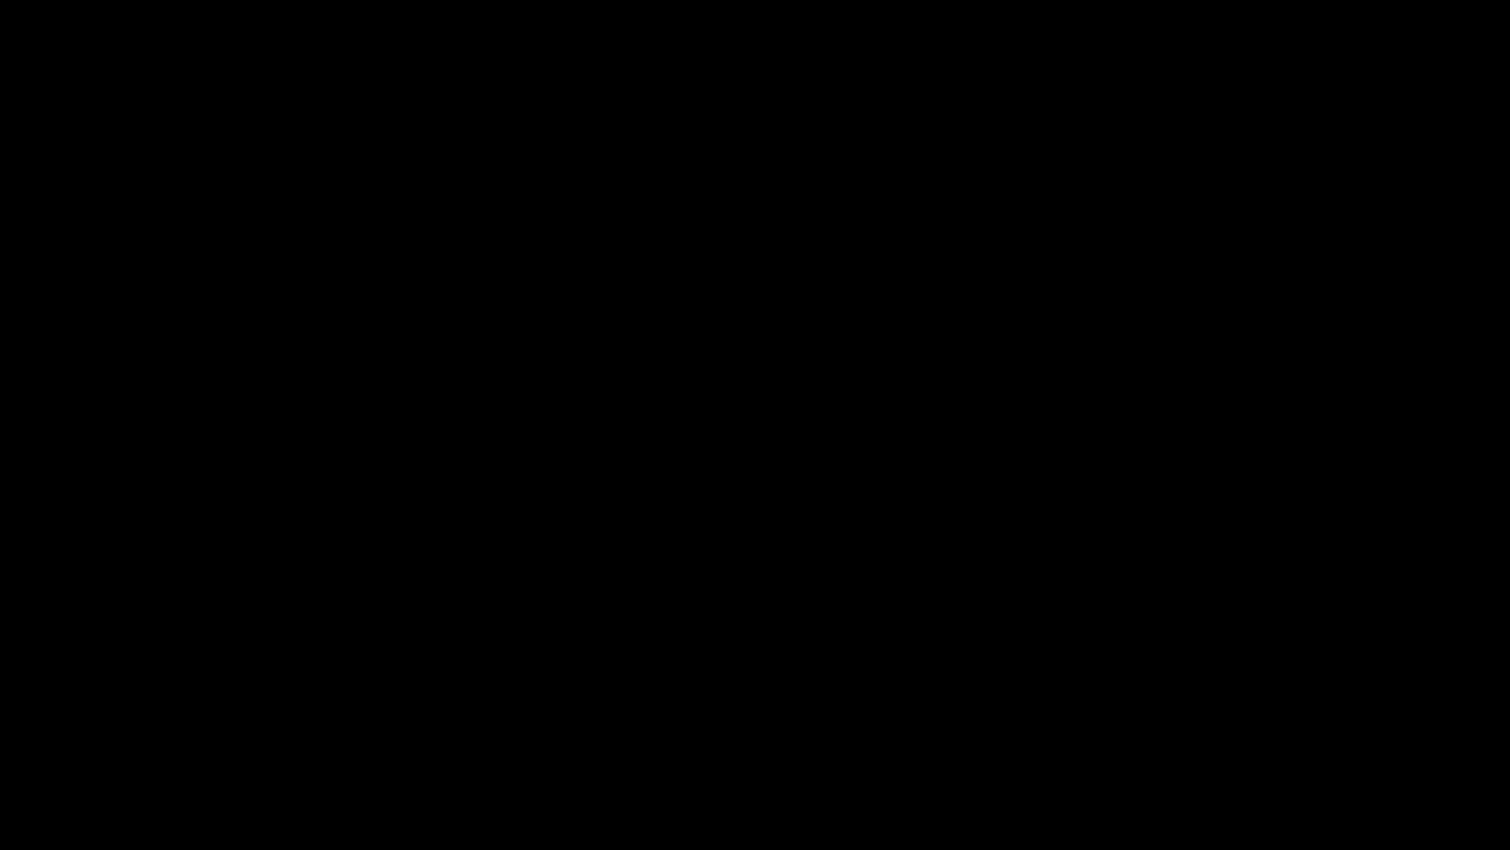
left_click(692, 531)
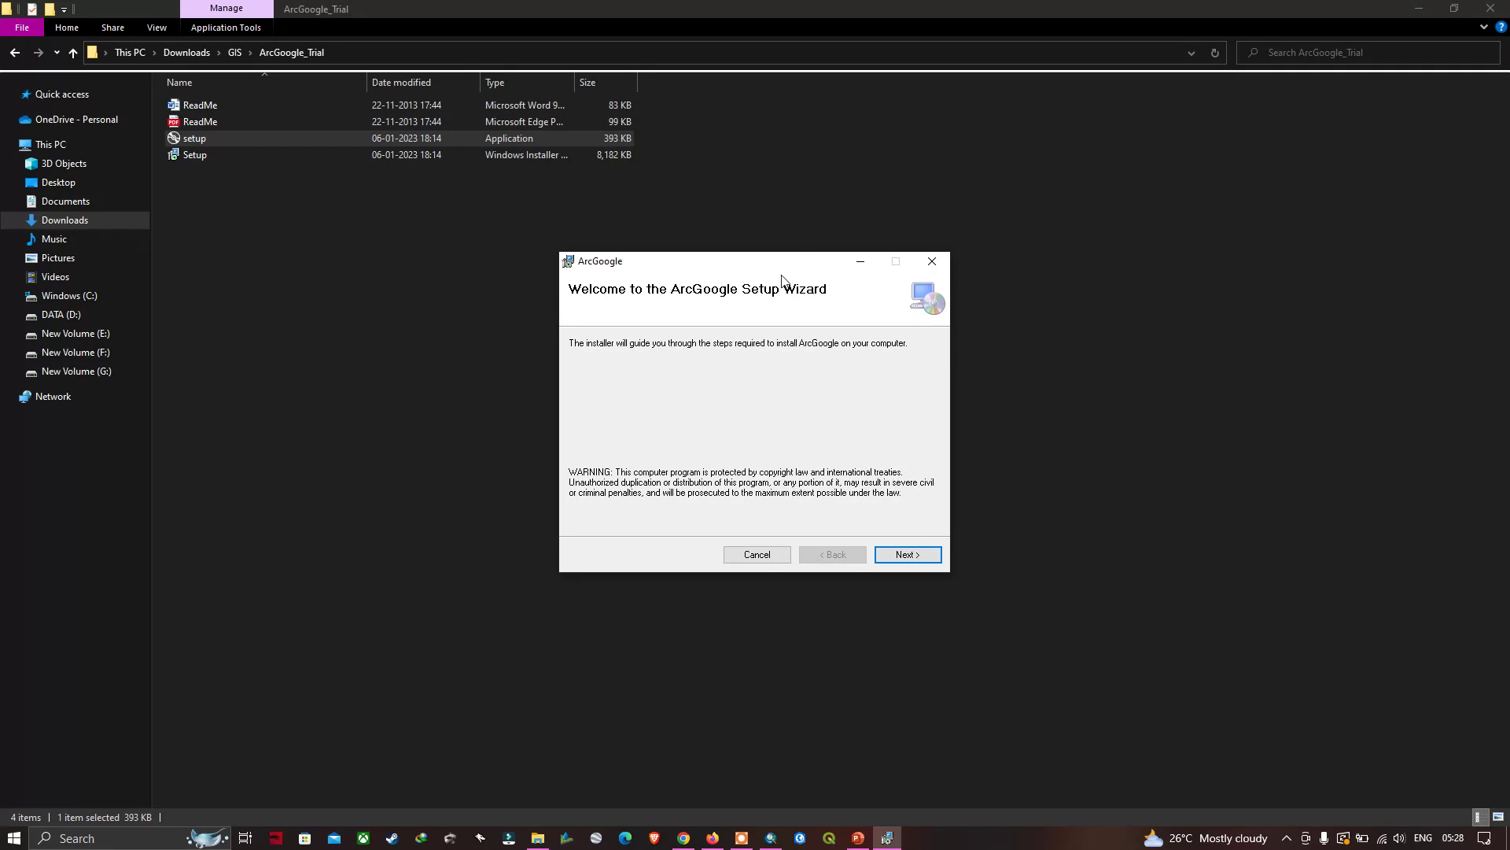
left_click_drag(792, 270, 720, 279)
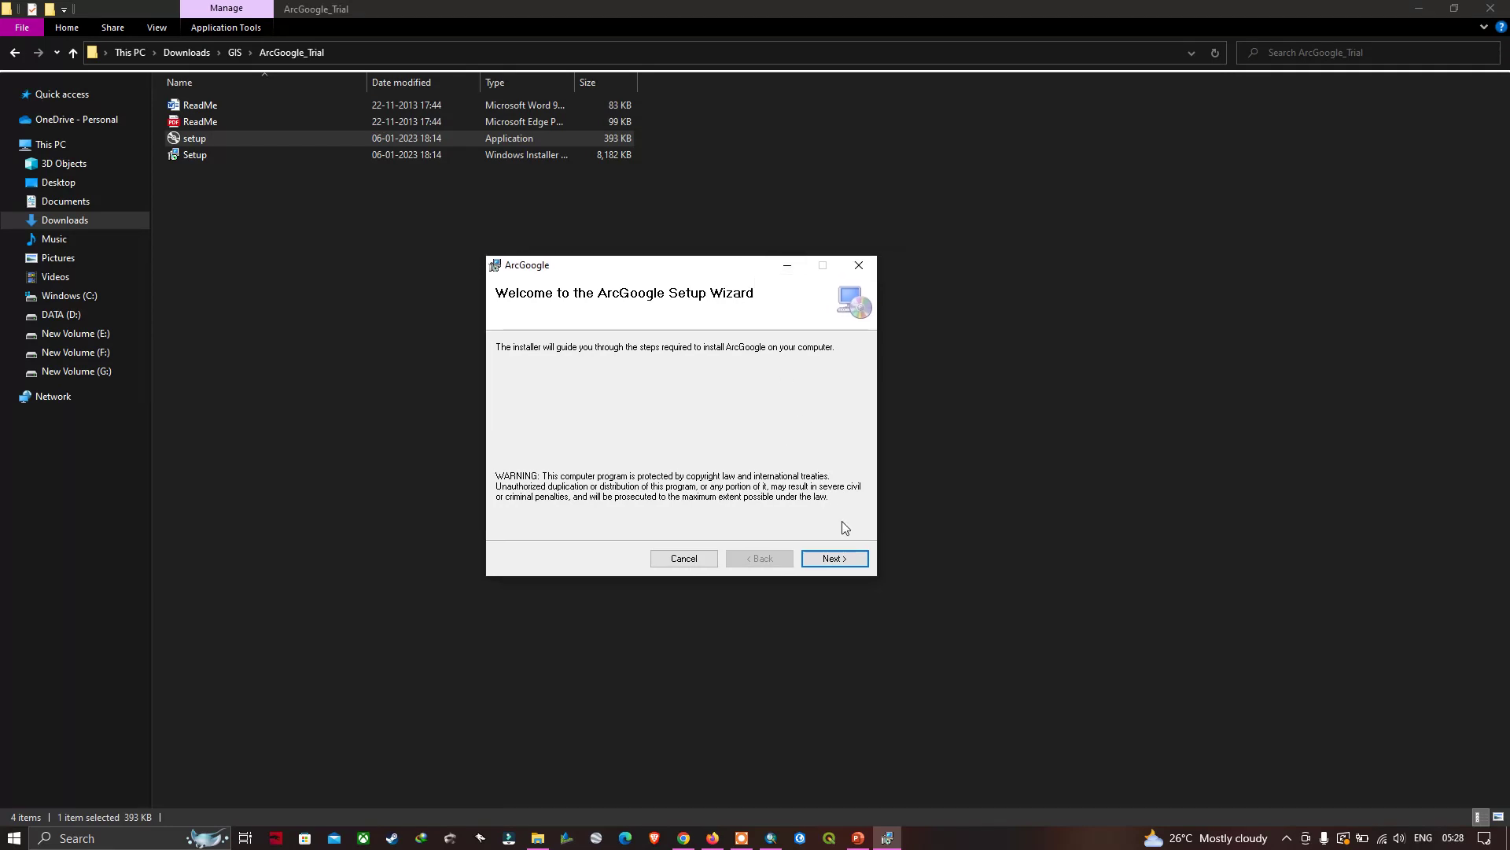
left_click(854, 563)
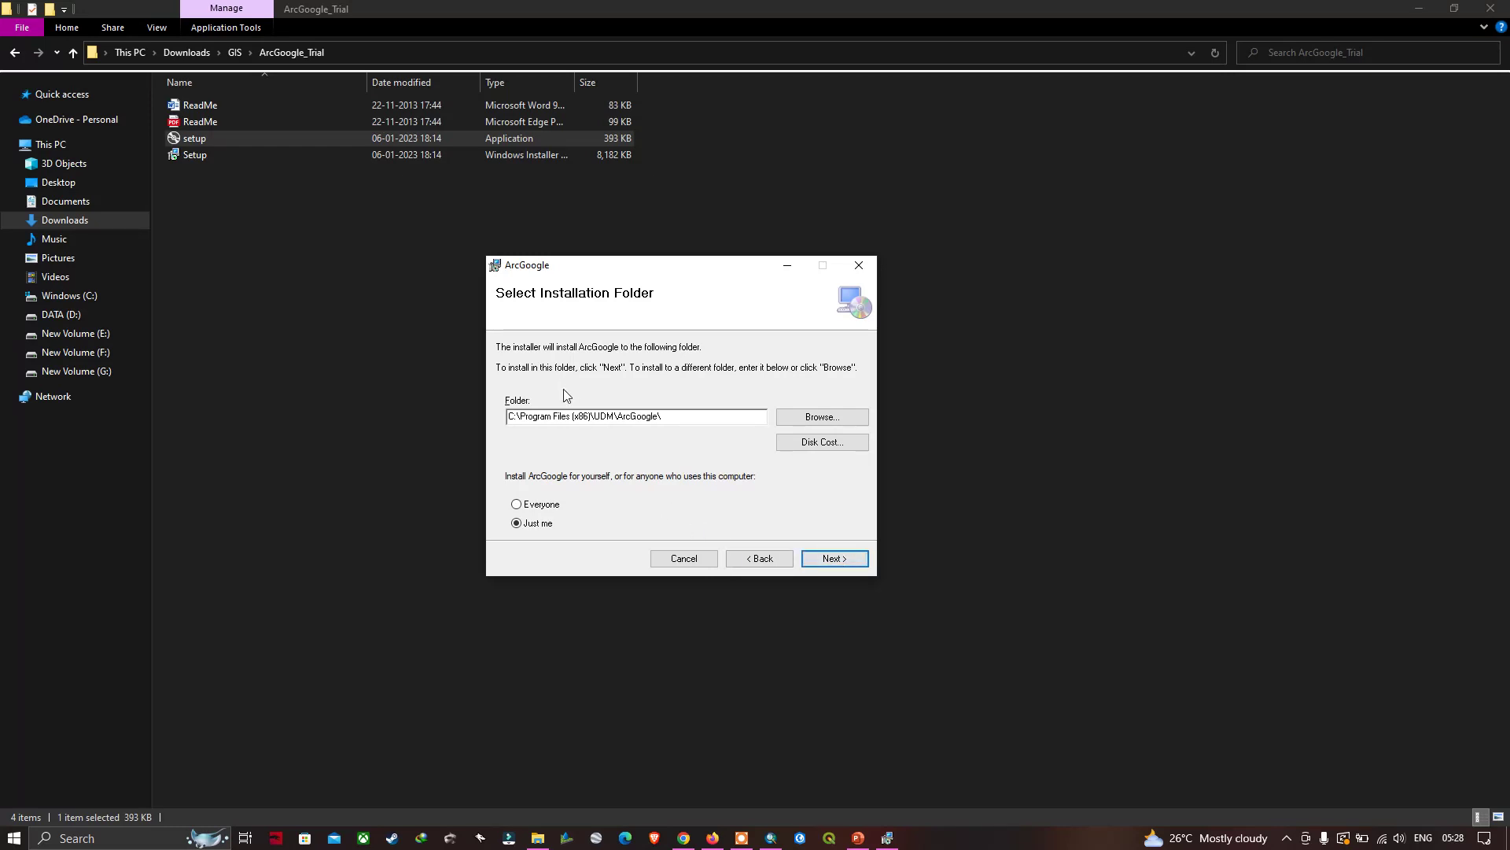
left_click(742, 838)
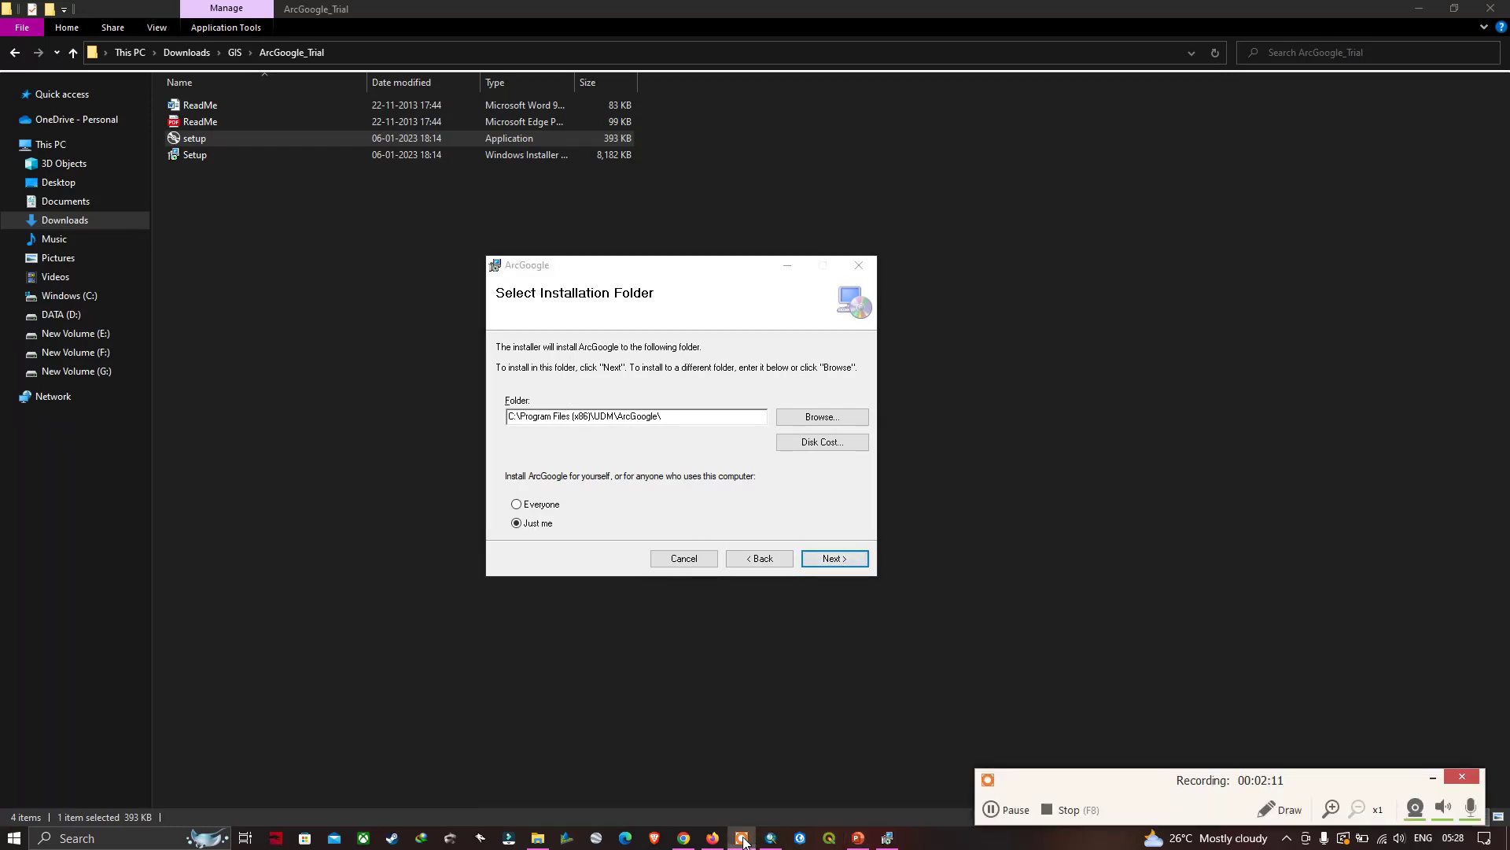
left_click(1008, 810)
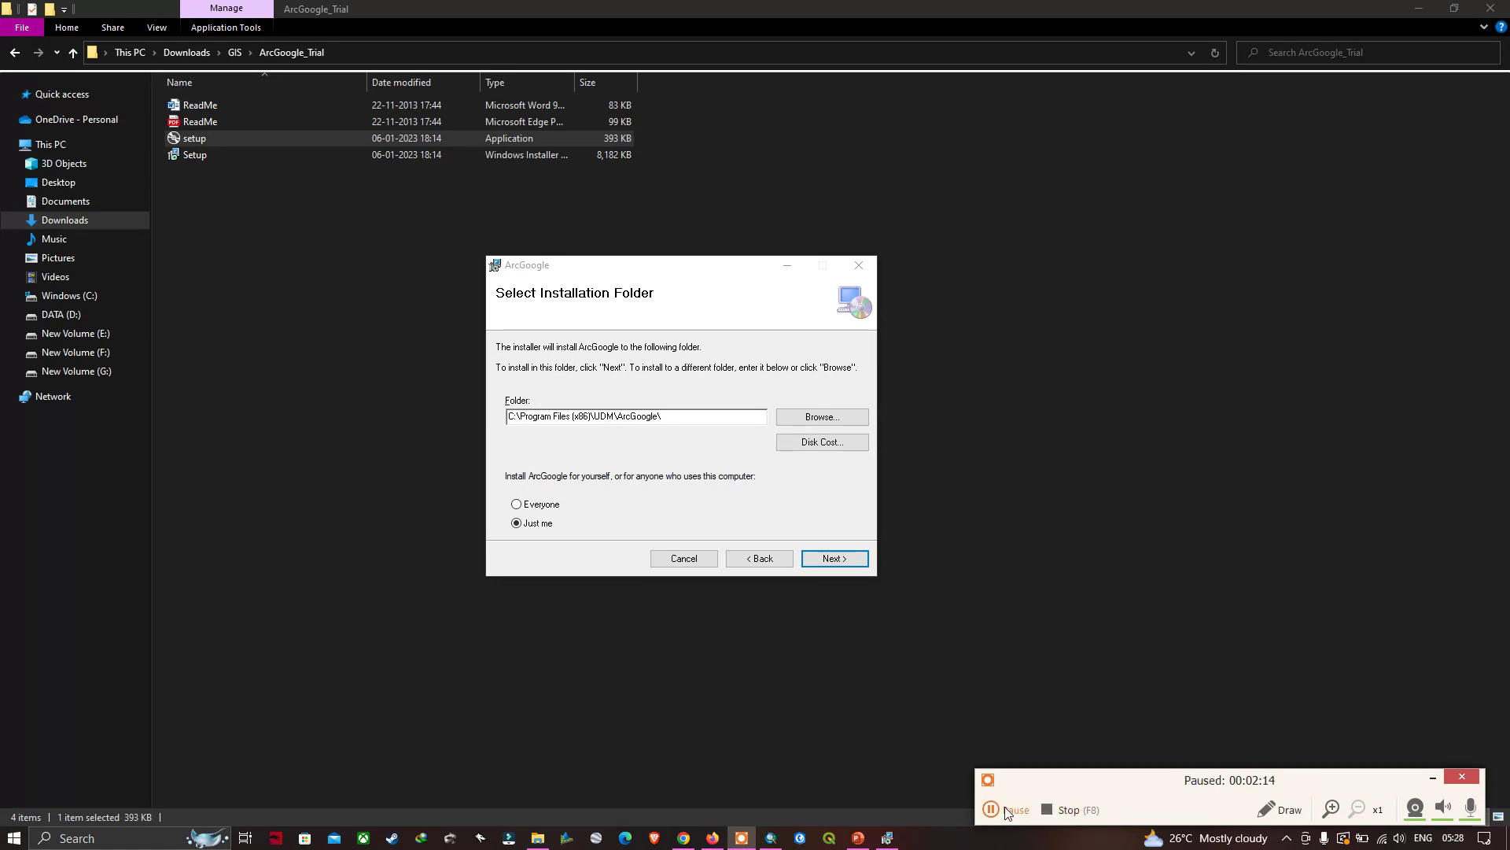
left_click_drag(1008, 810, 948, 776)
left_click(940, 775)
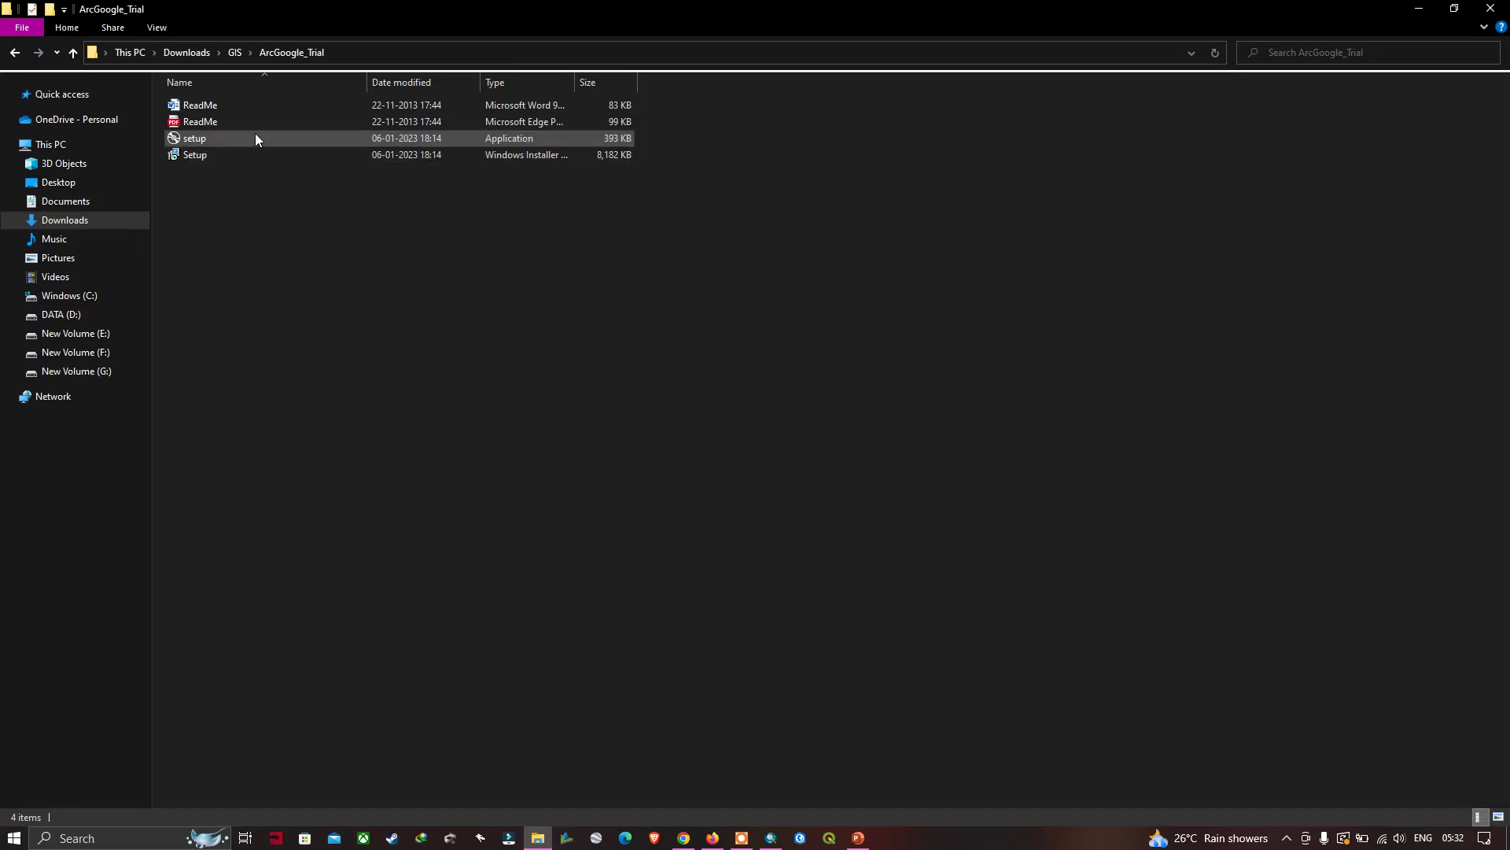
Launch the setup application in the ArcGoogle_Trial folder with administrator rights
right_click(199, 137)
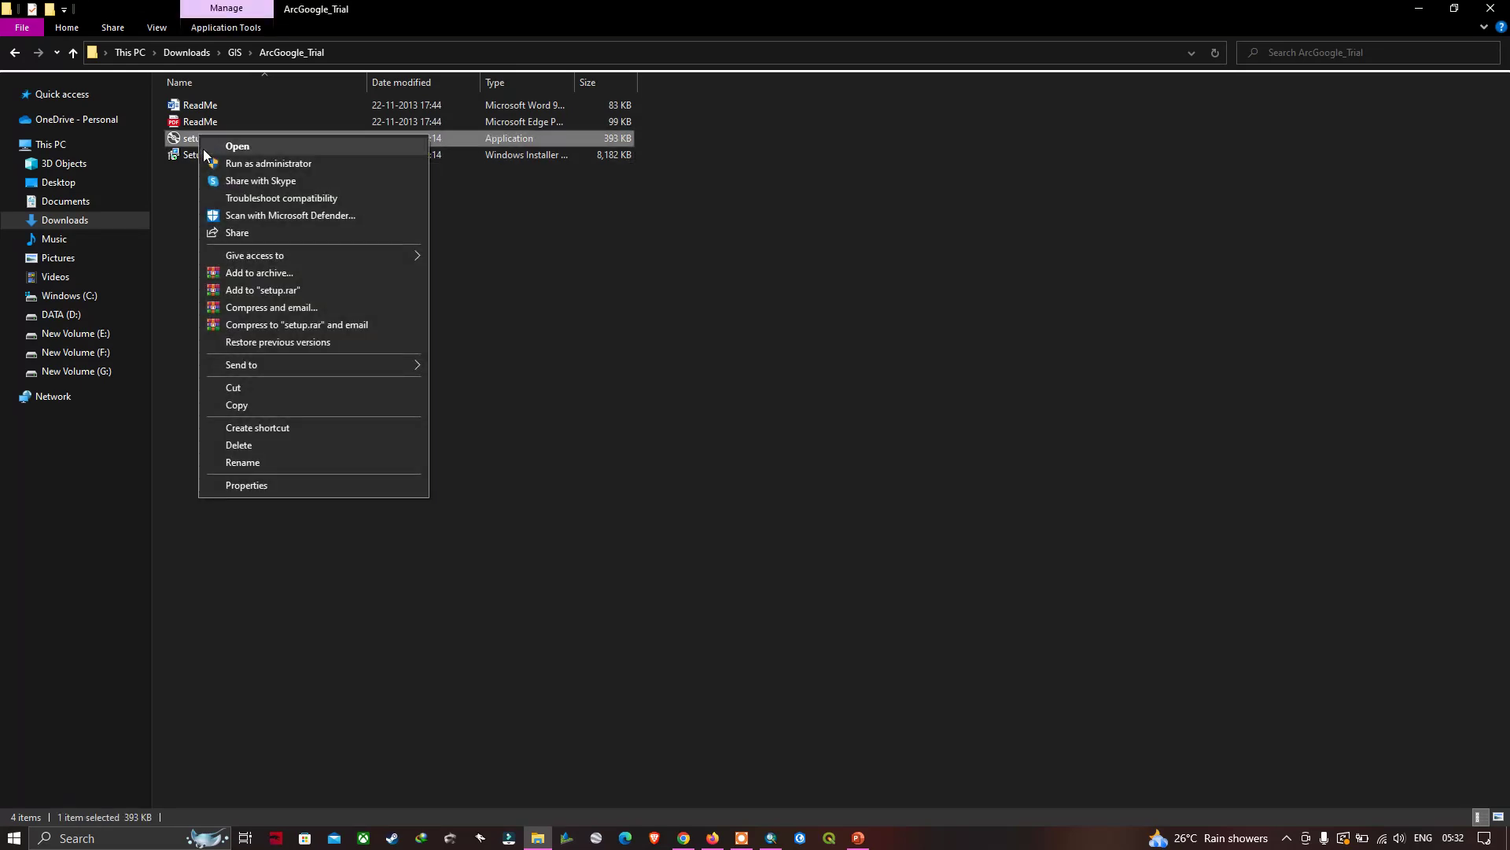
left_click(257, 163)
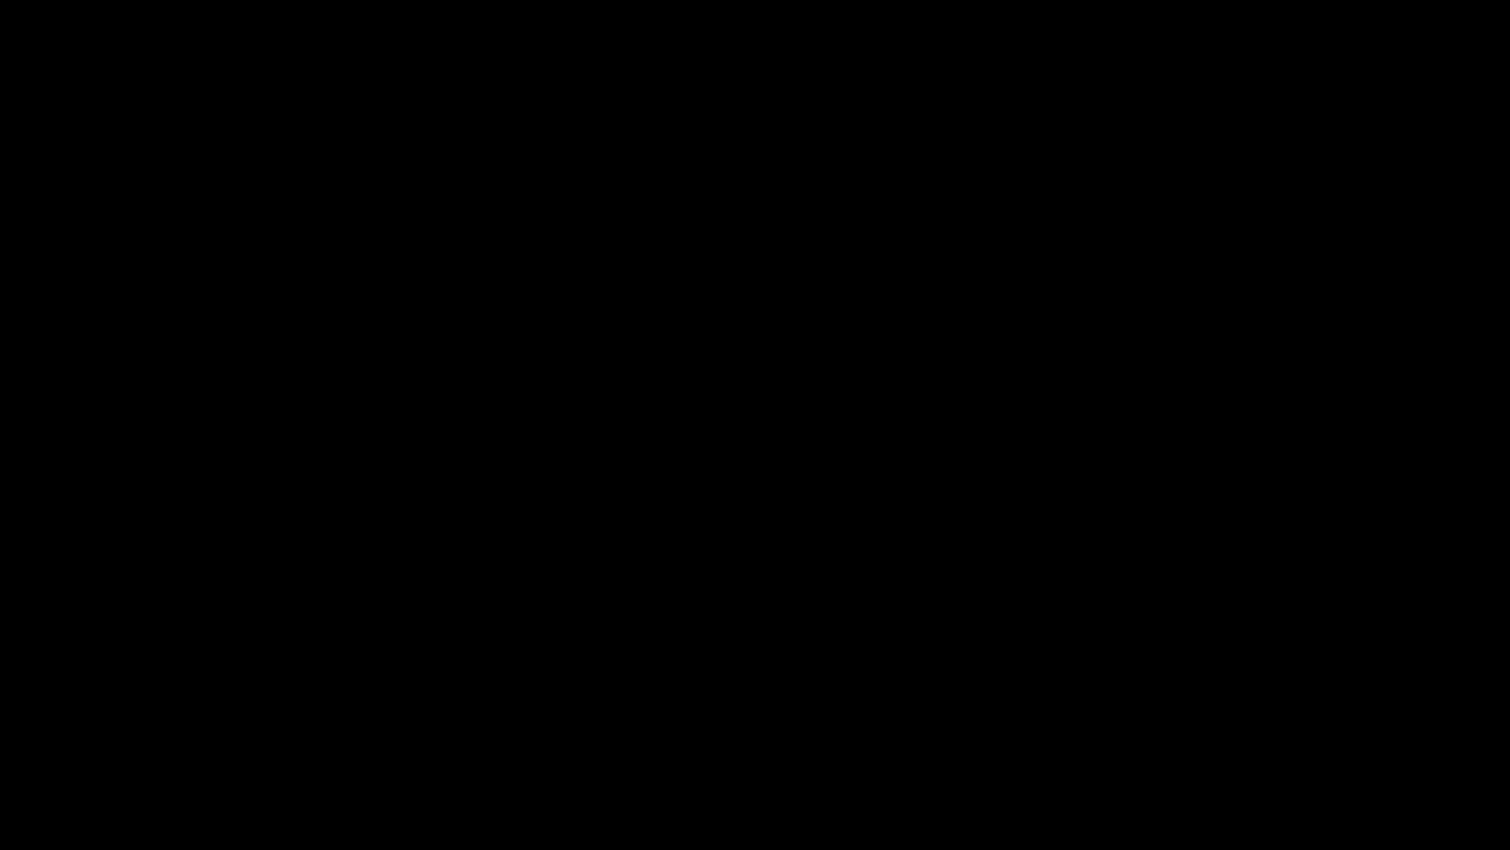
left_click(654, 527)
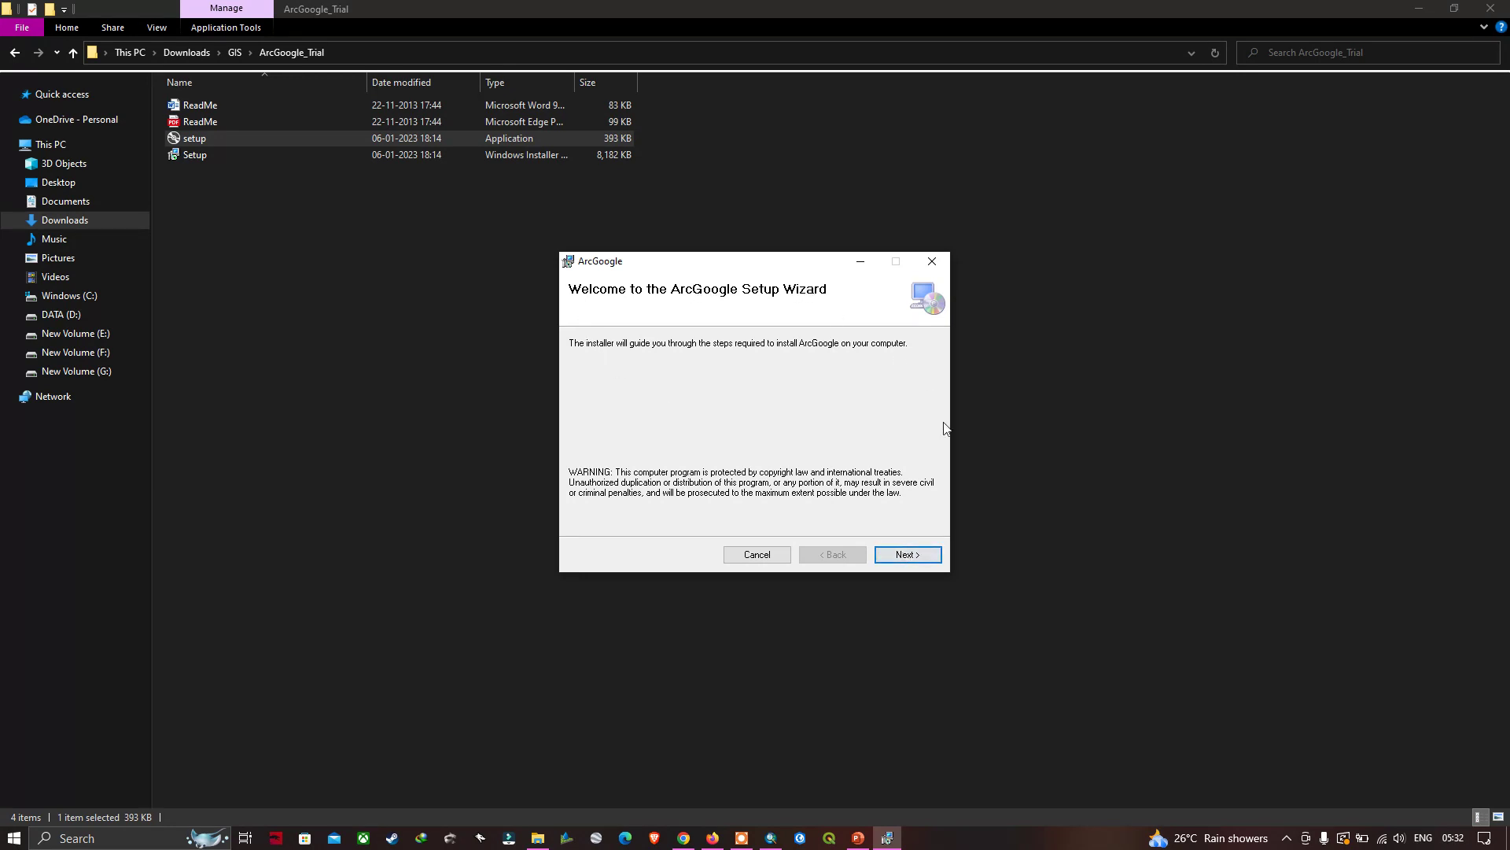
Install ArcGoogle for Everyone in the default folder C:\Program Files (x86)\UDM\ArcGoogle\ and close the setup wizard
left_click(915, 557)
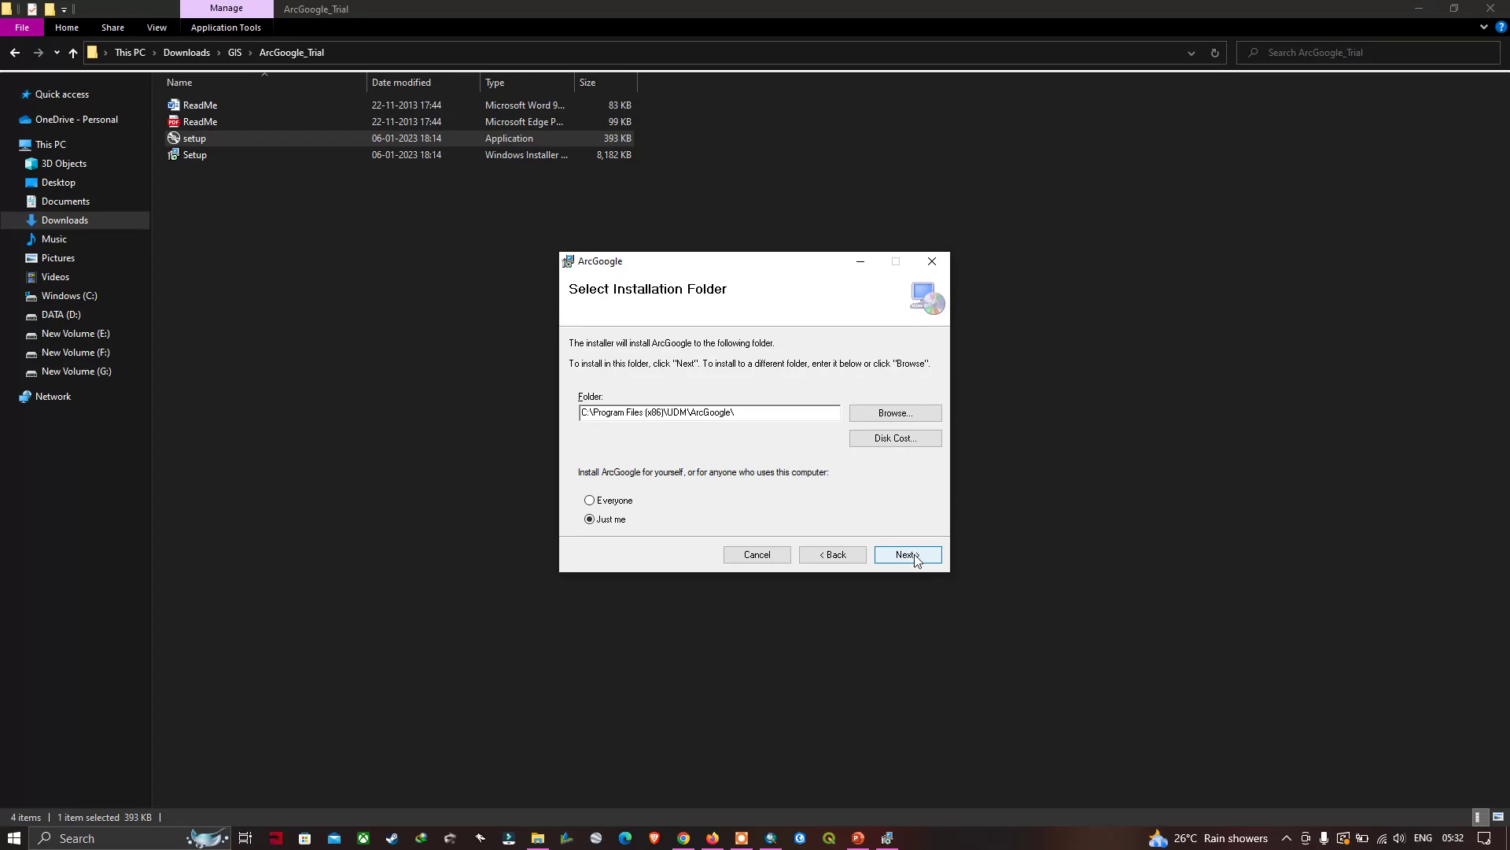
left_click(603, 502)
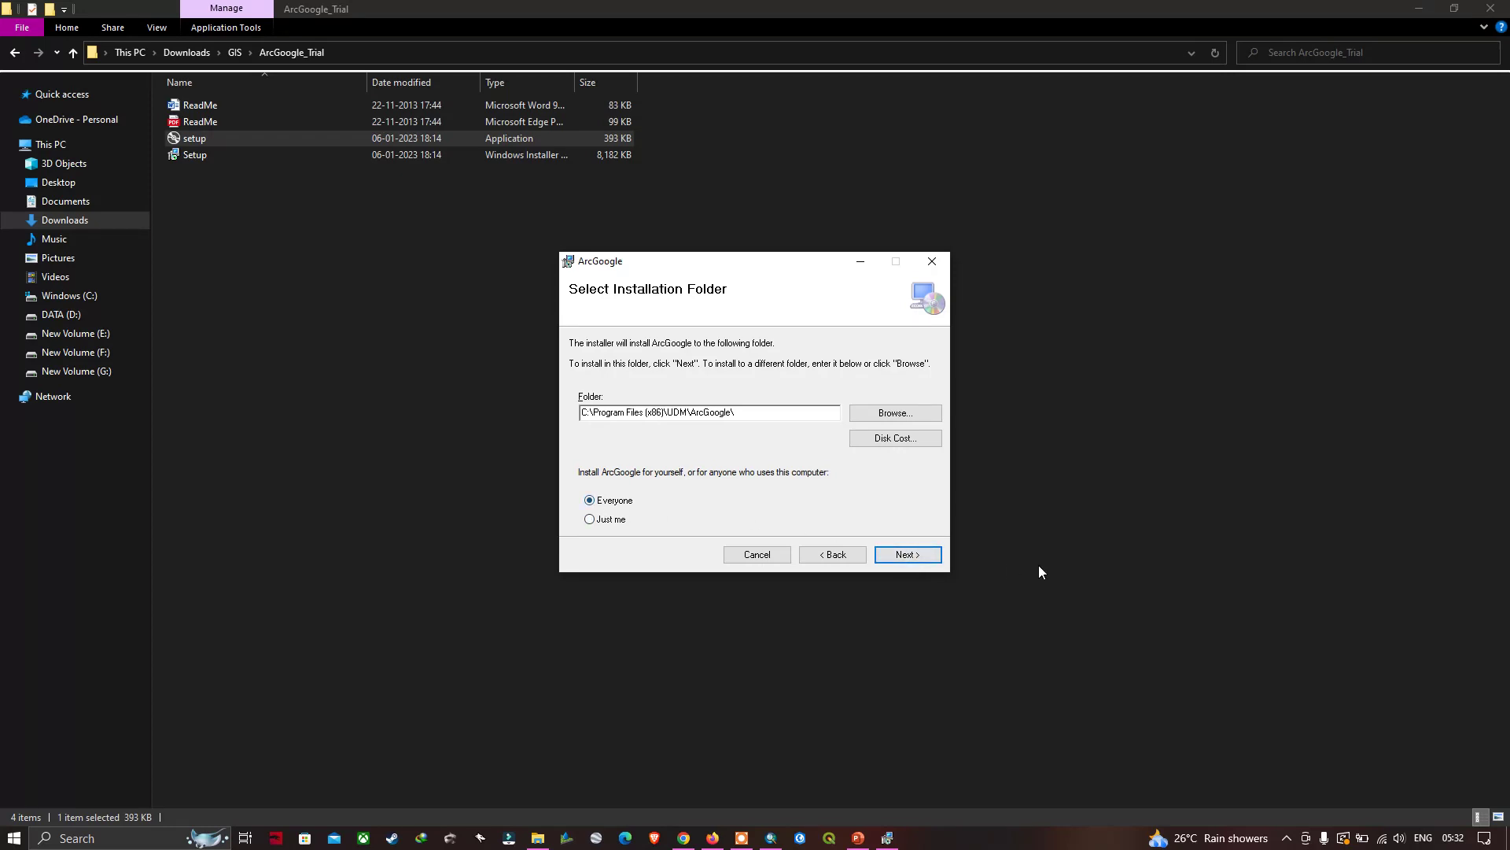
left_click(901, 558)
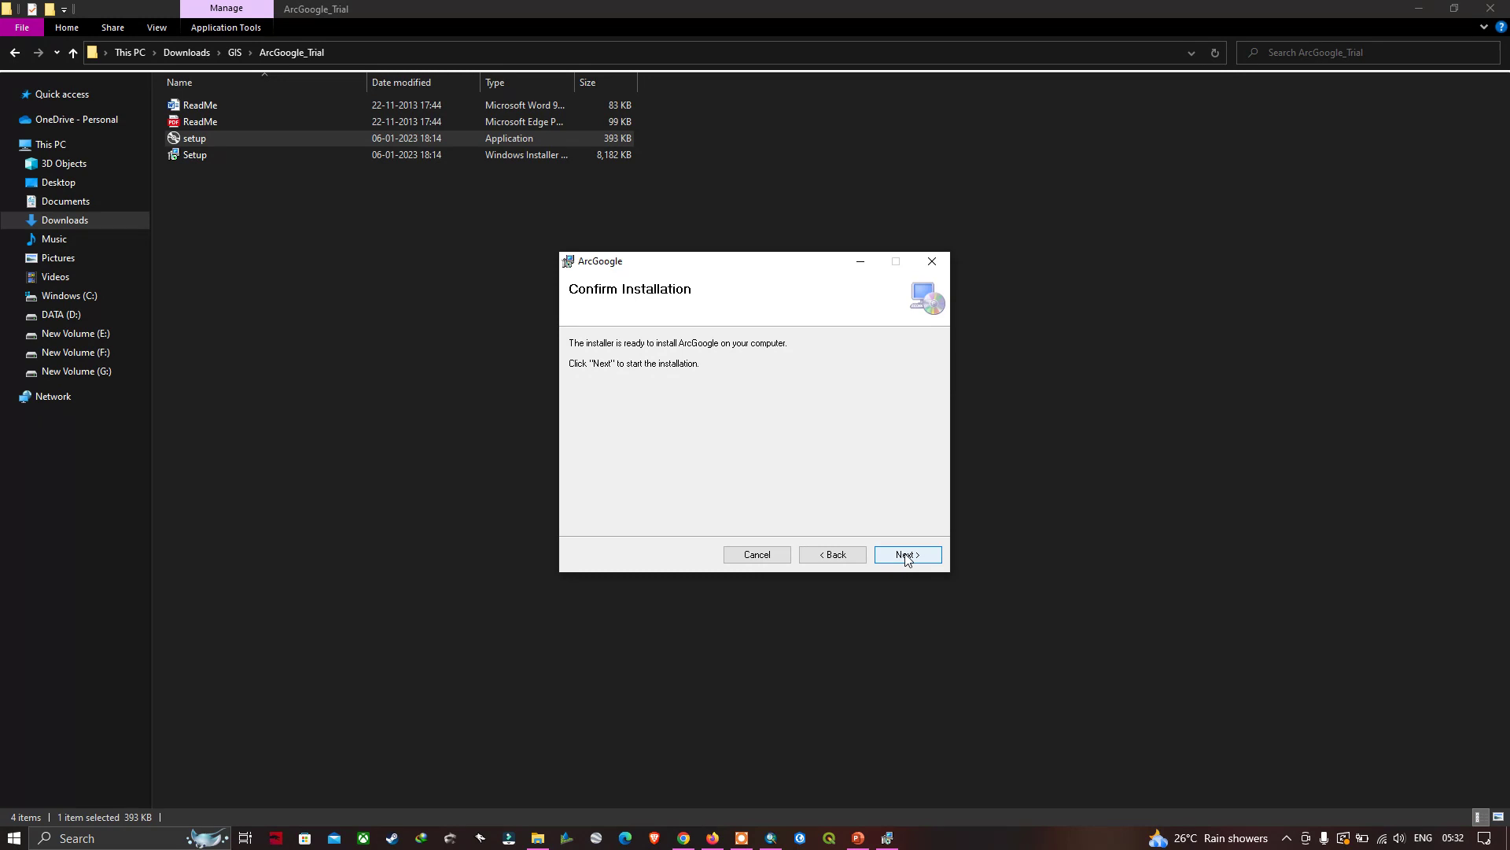
left_click(905, 556)
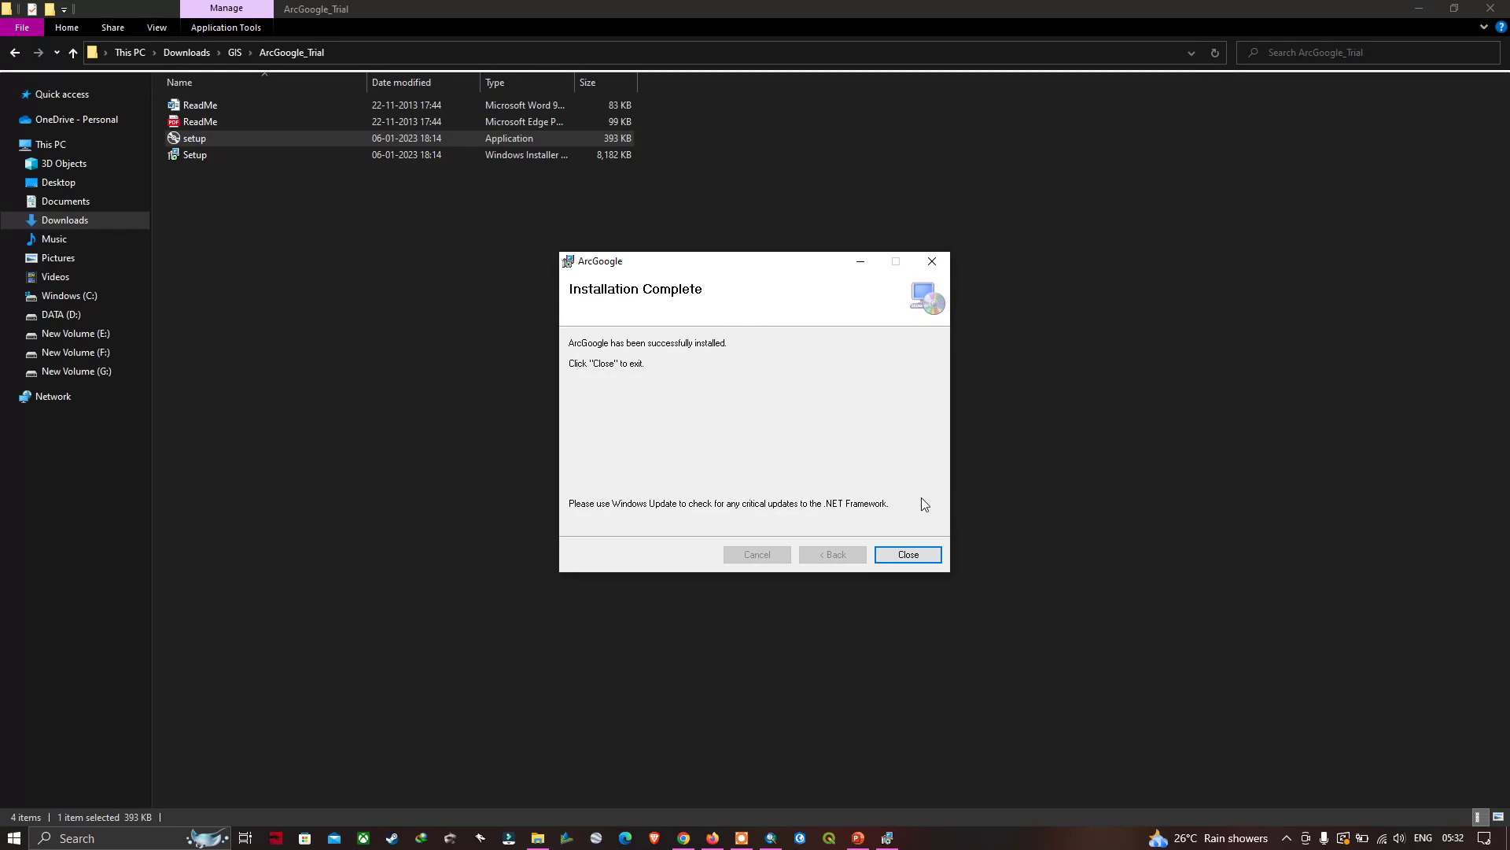
left_click(907, 555)
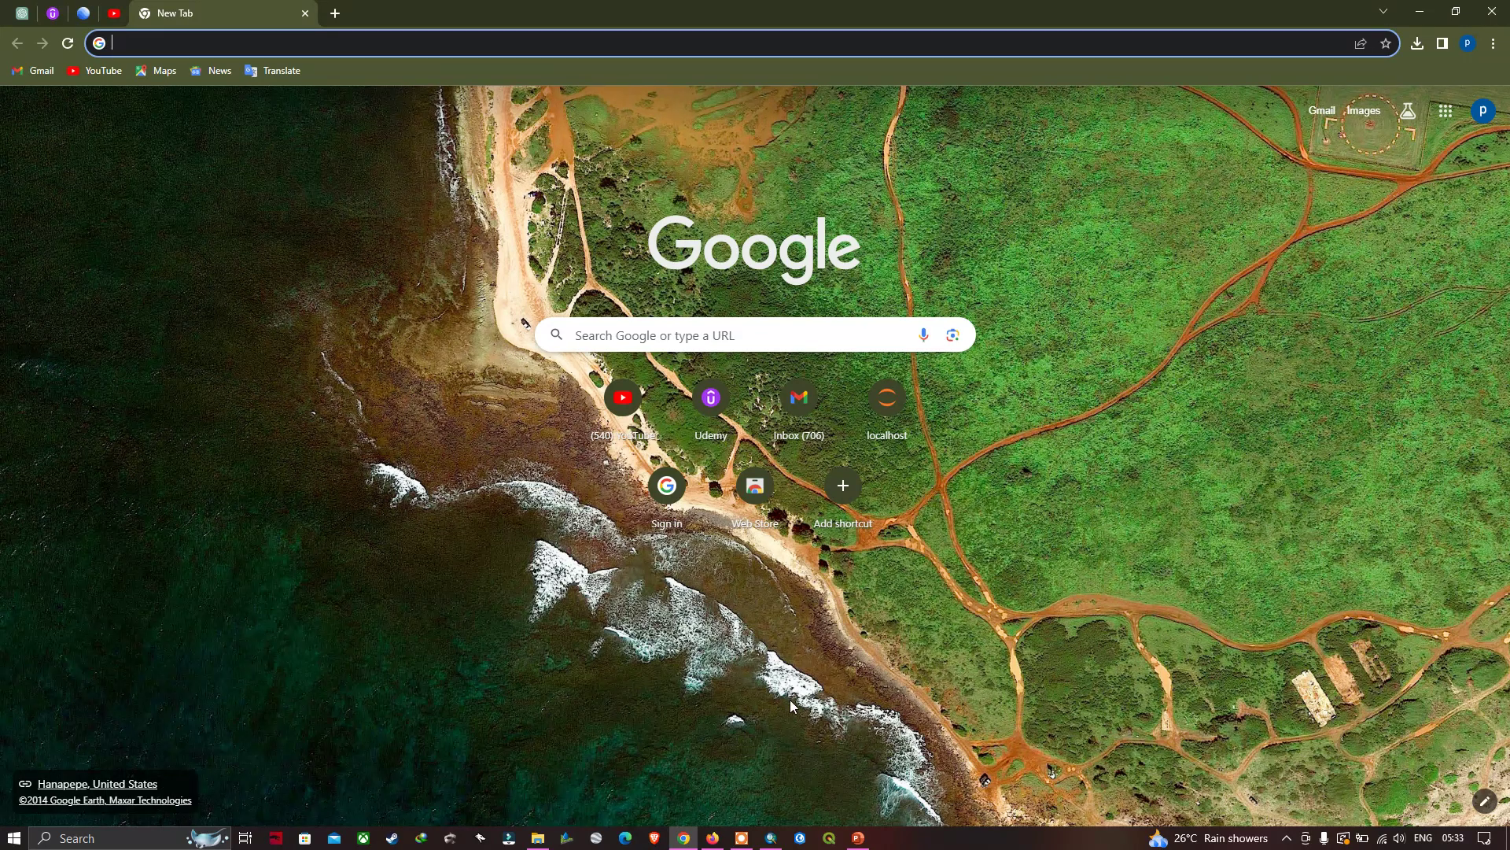
Switch to ArcMap and check which extensions are enabled in the Extensions dialog
left_click(777, 843)
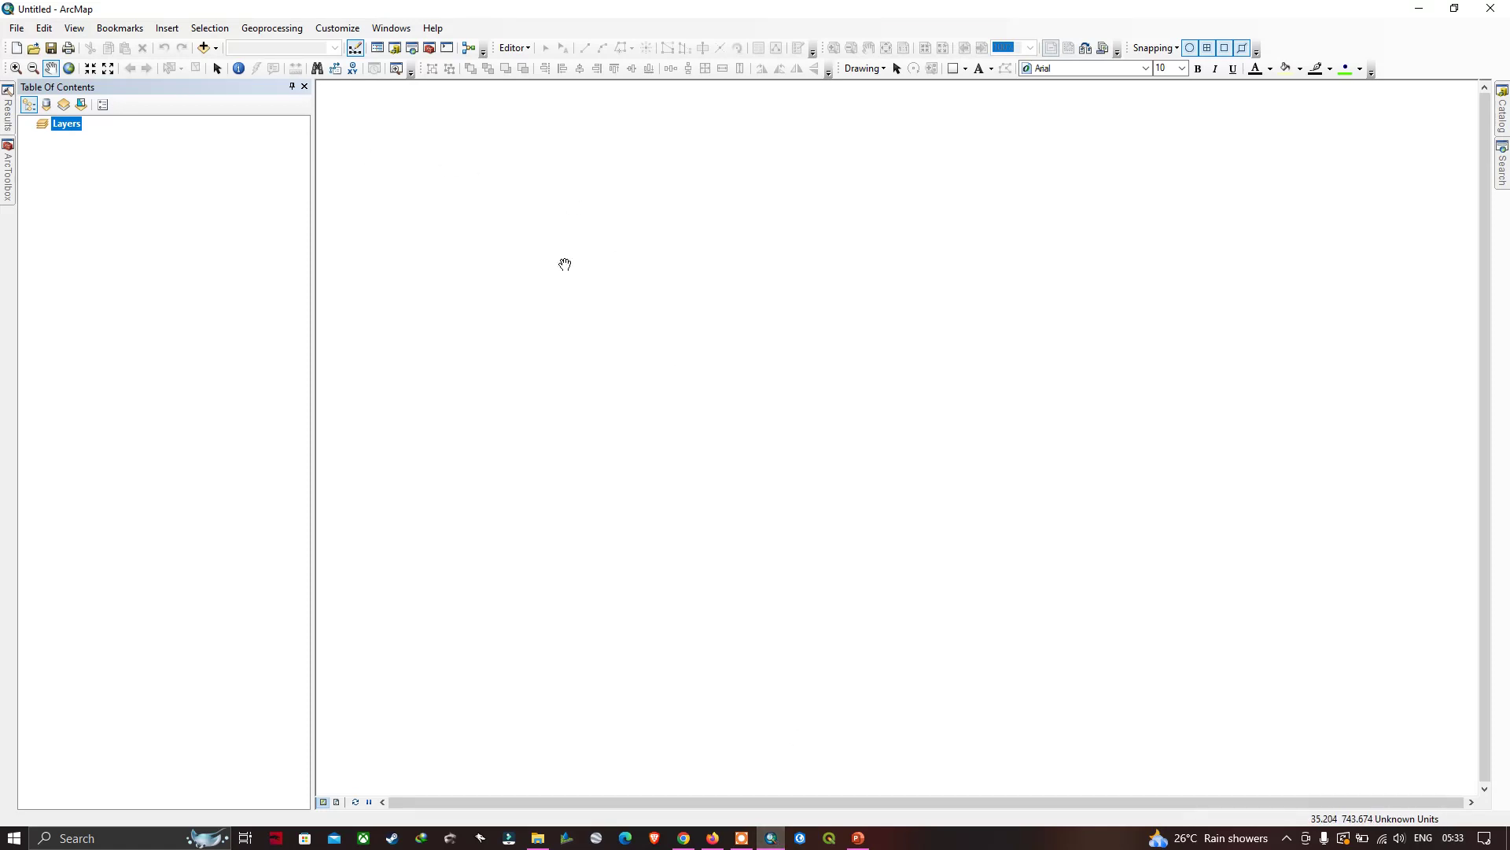
left_click(345, 31)
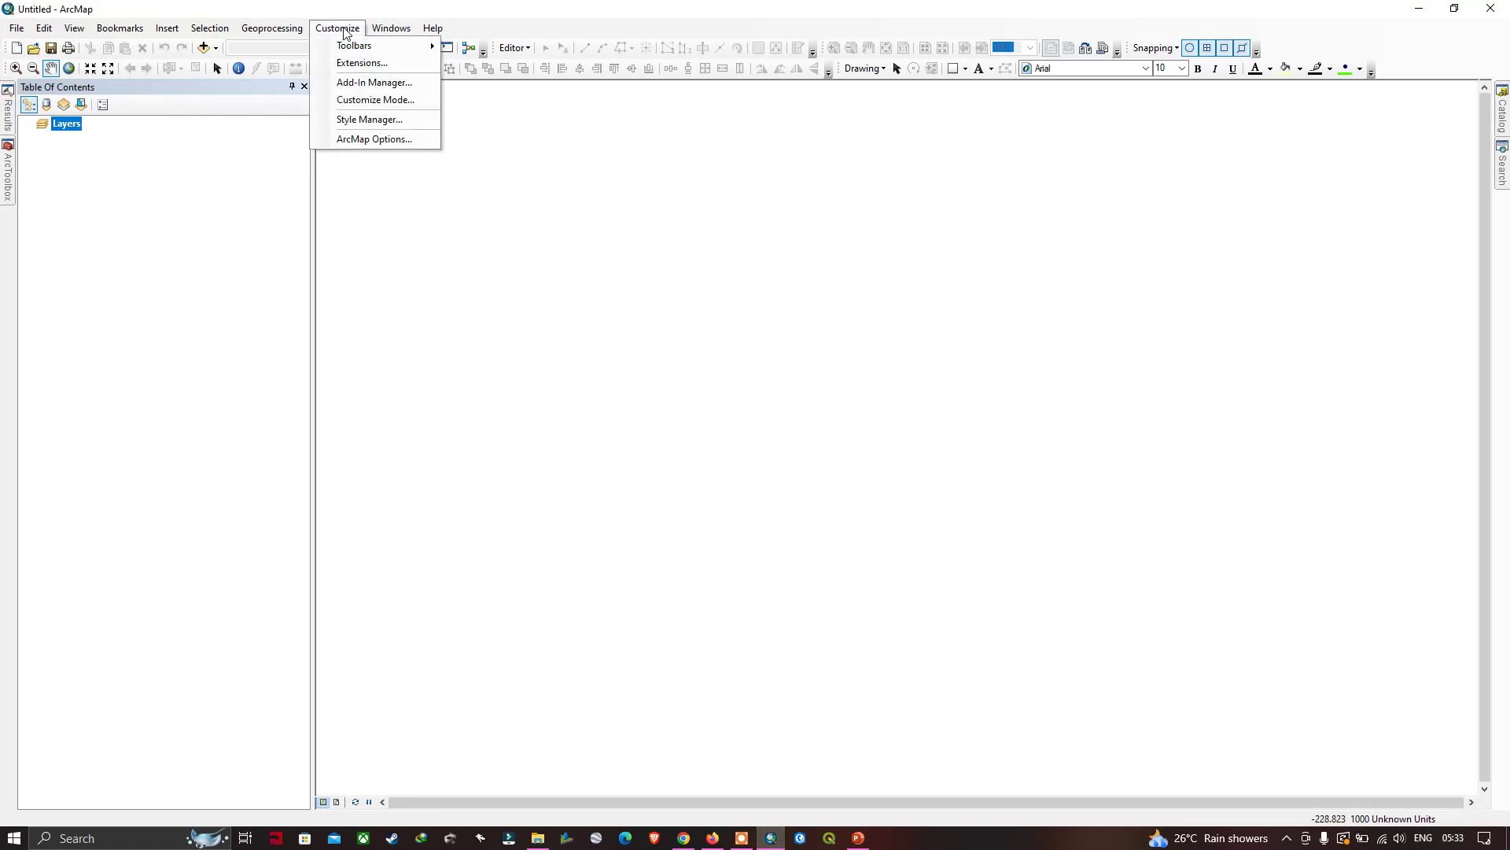
left_click(366, 66)
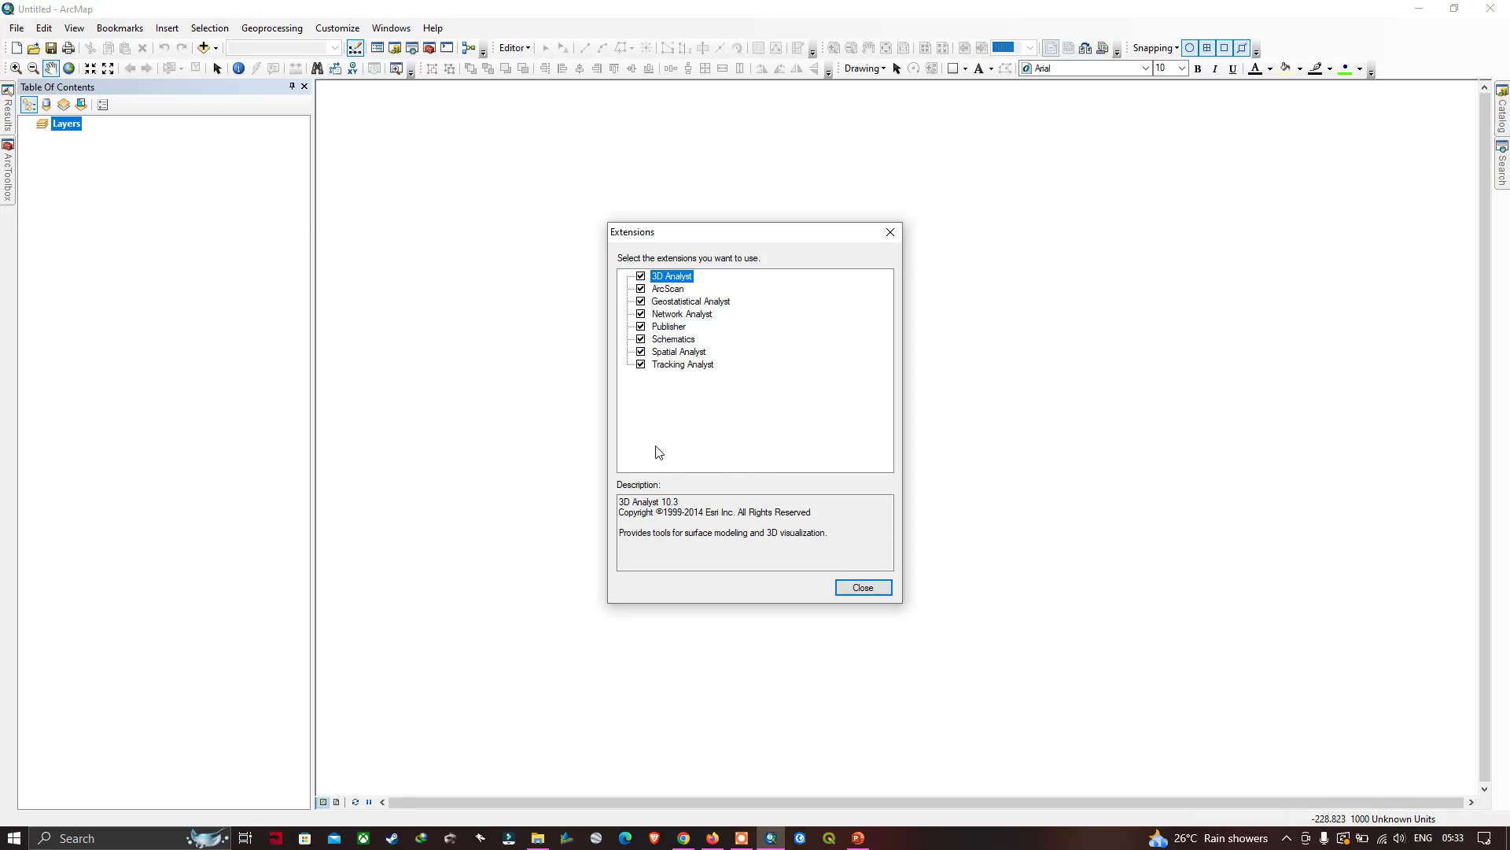
left_click(865, 589)
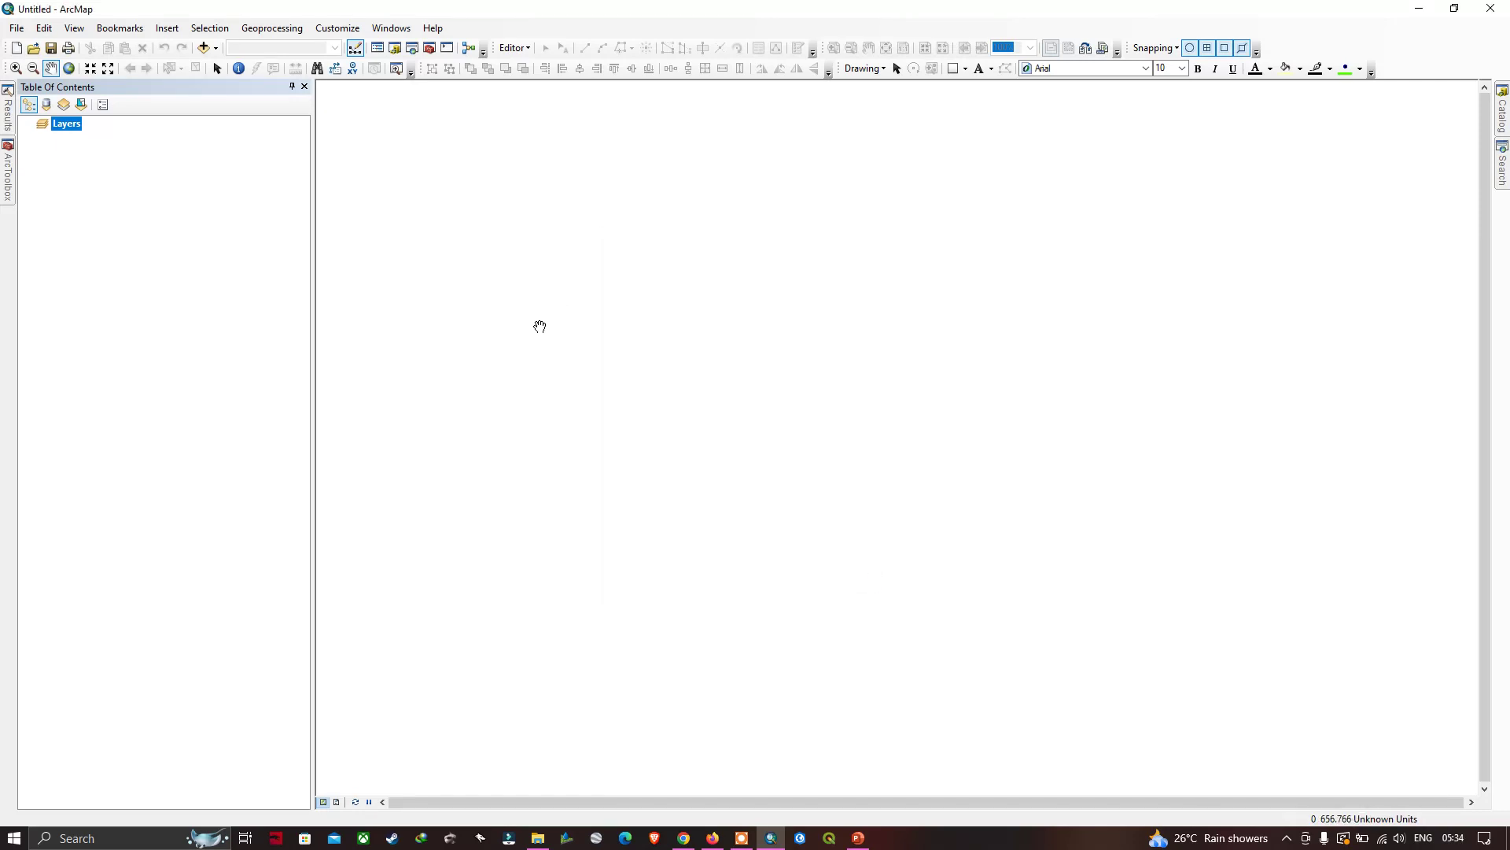
Open the customization mode settings and start adding a toolbar from a component library file
left_click(349, 30)
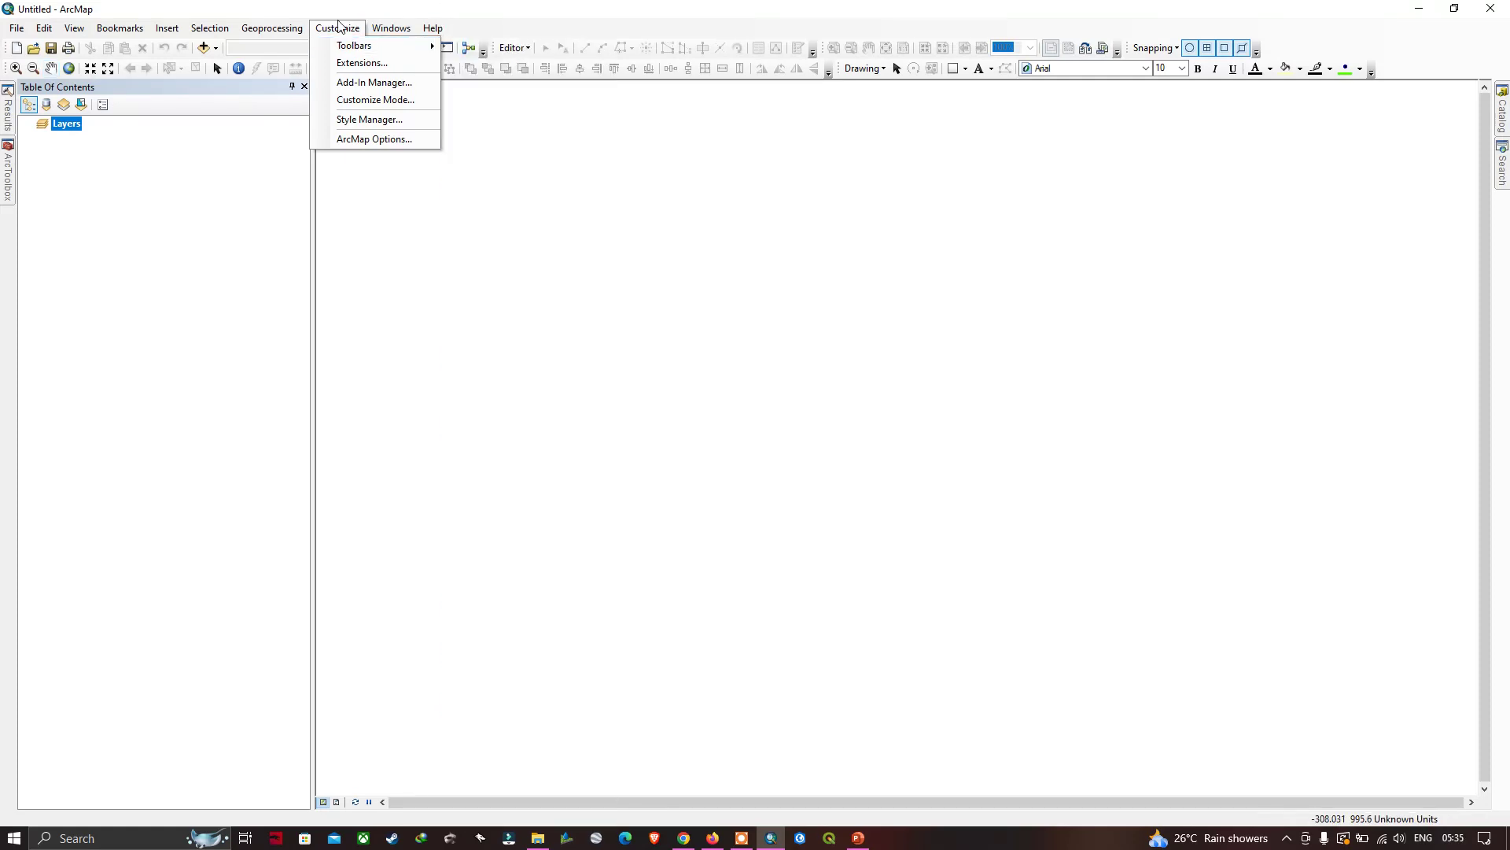
mouse_move(351, 45)
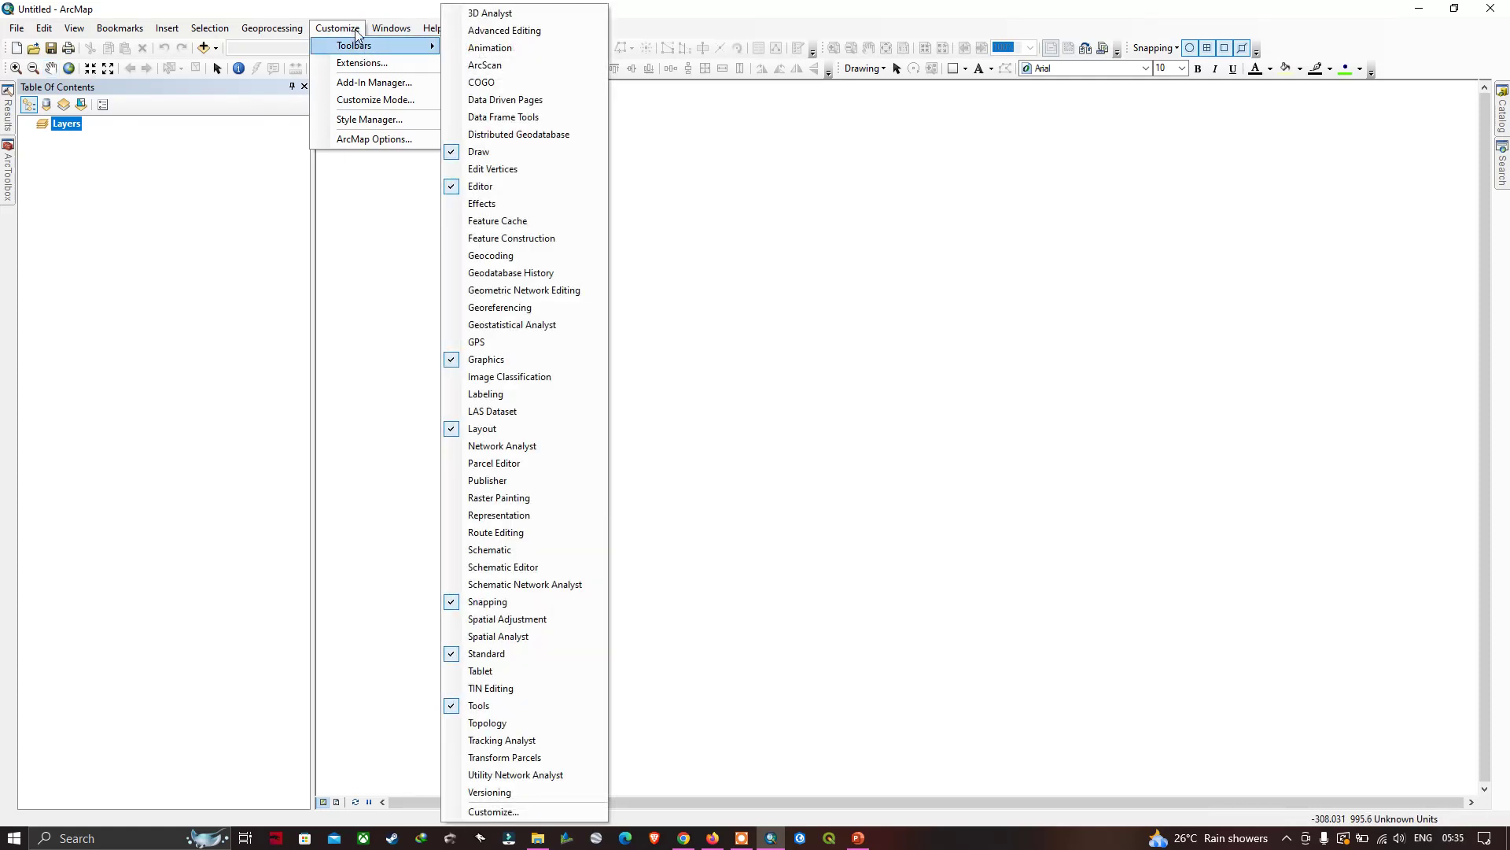
left_click(372, 101)
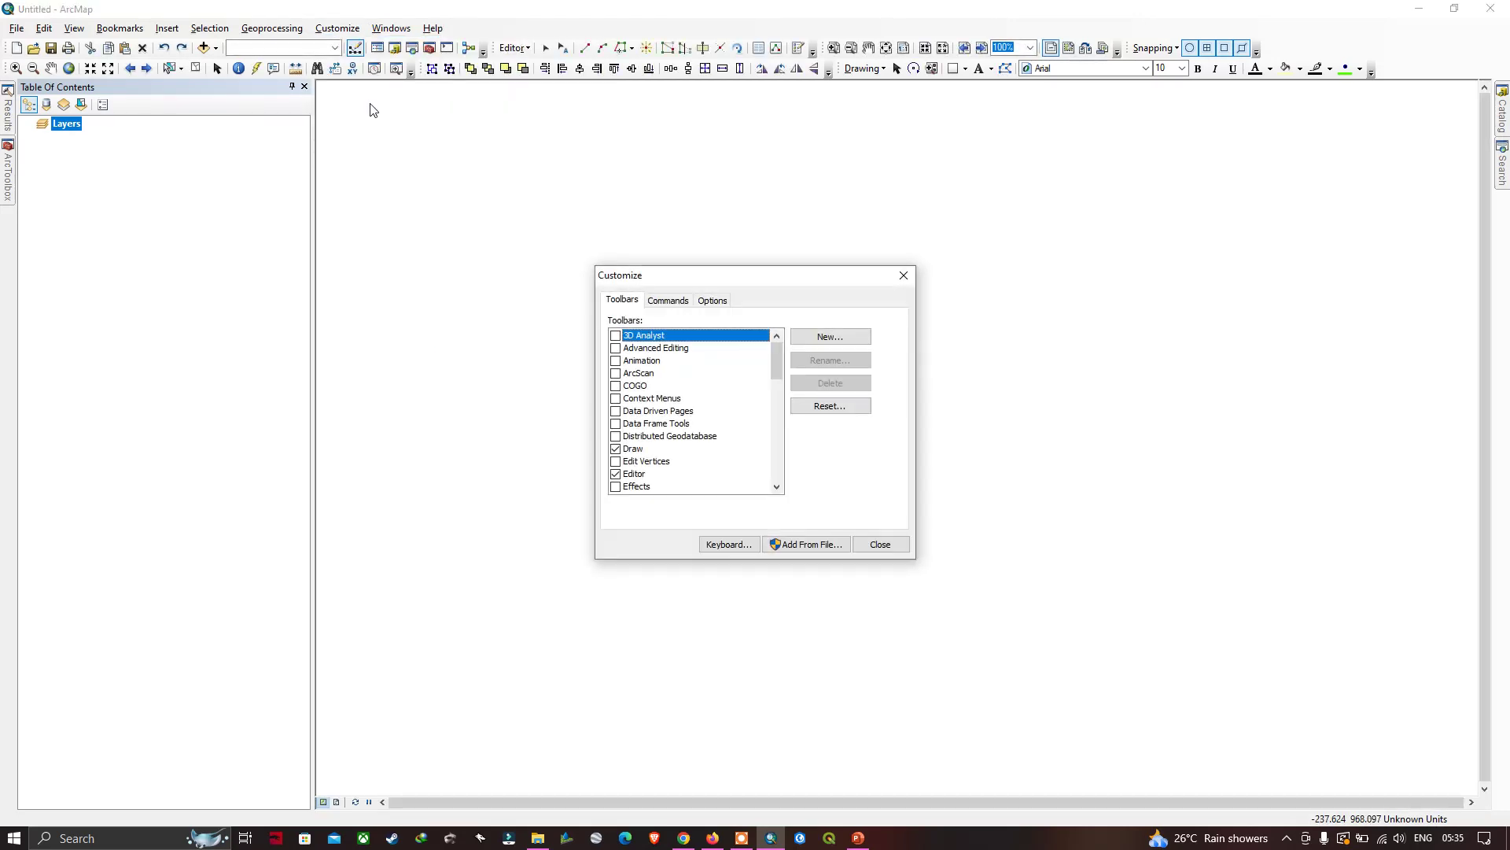
left_click_drag(739, 285, 692, 260)
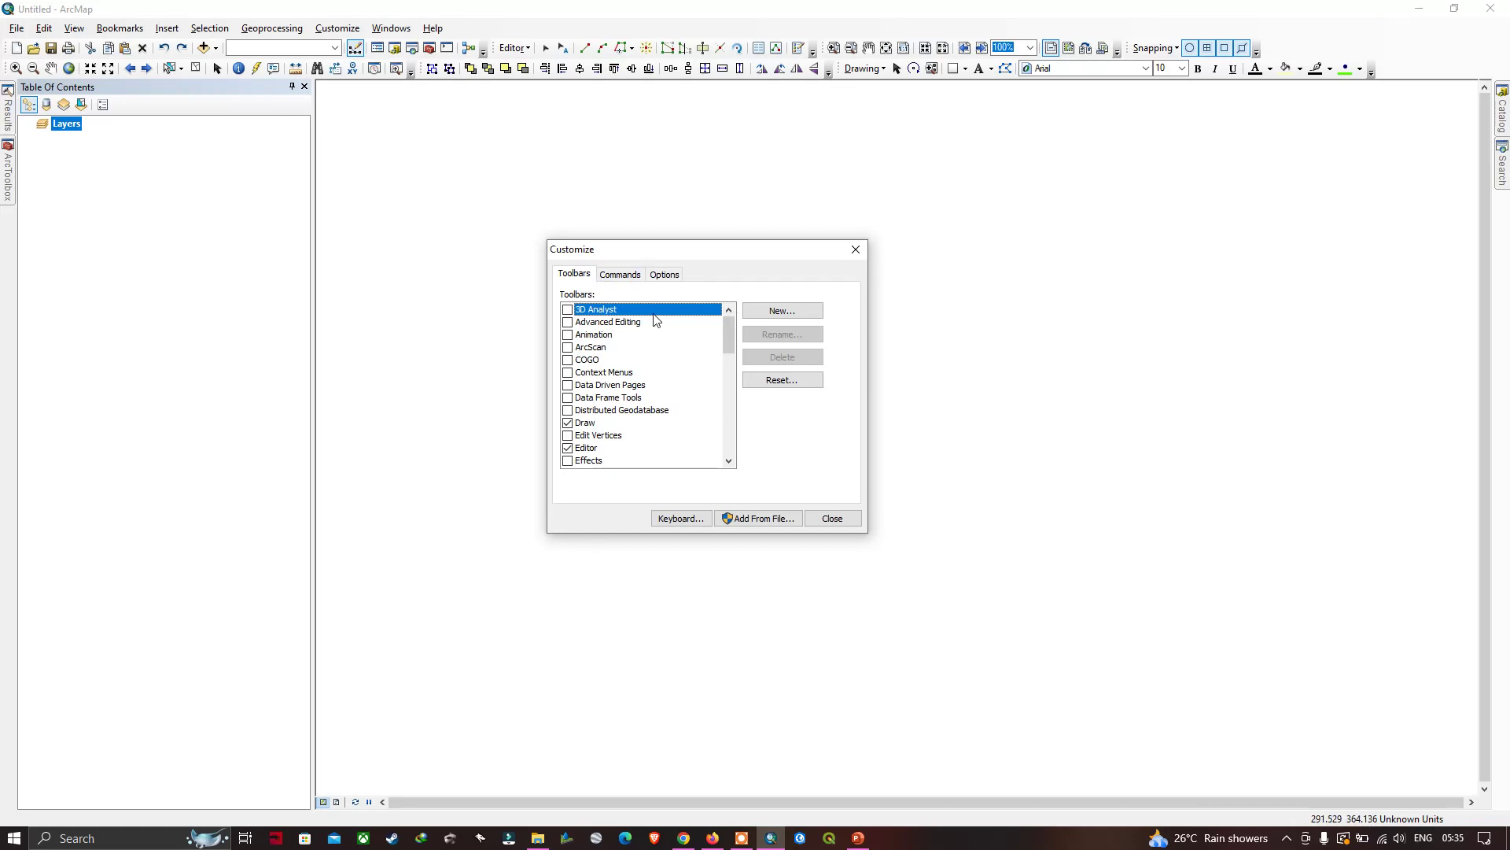
left_click(762, 519)
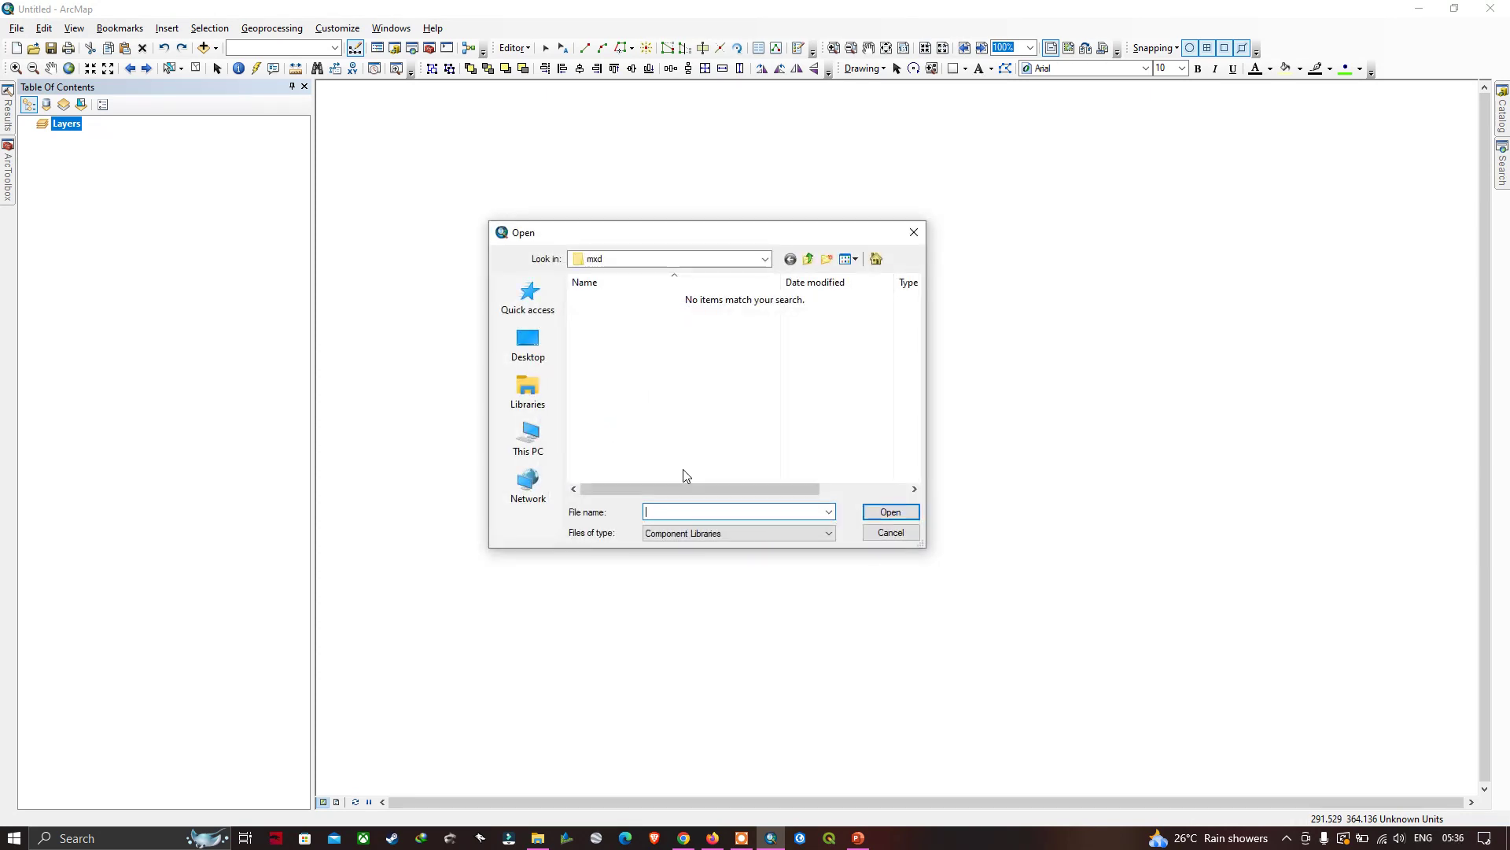
Browse to the ArcGoogle installation folder at C:\Program Files (x86)\UDM\ArcGoogle
left_click(533, 432)
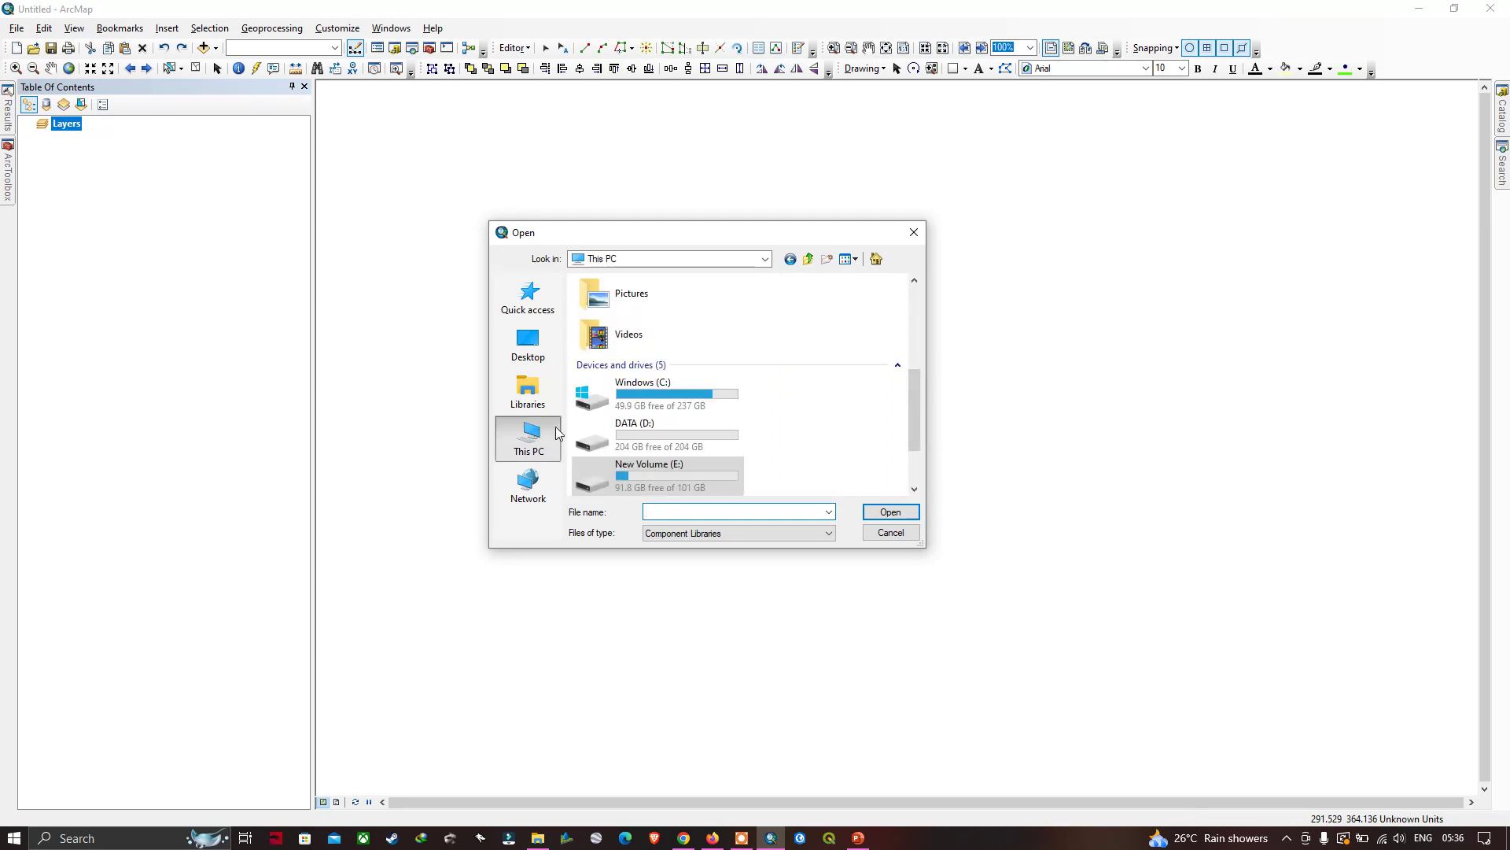
double_click(658, 395)
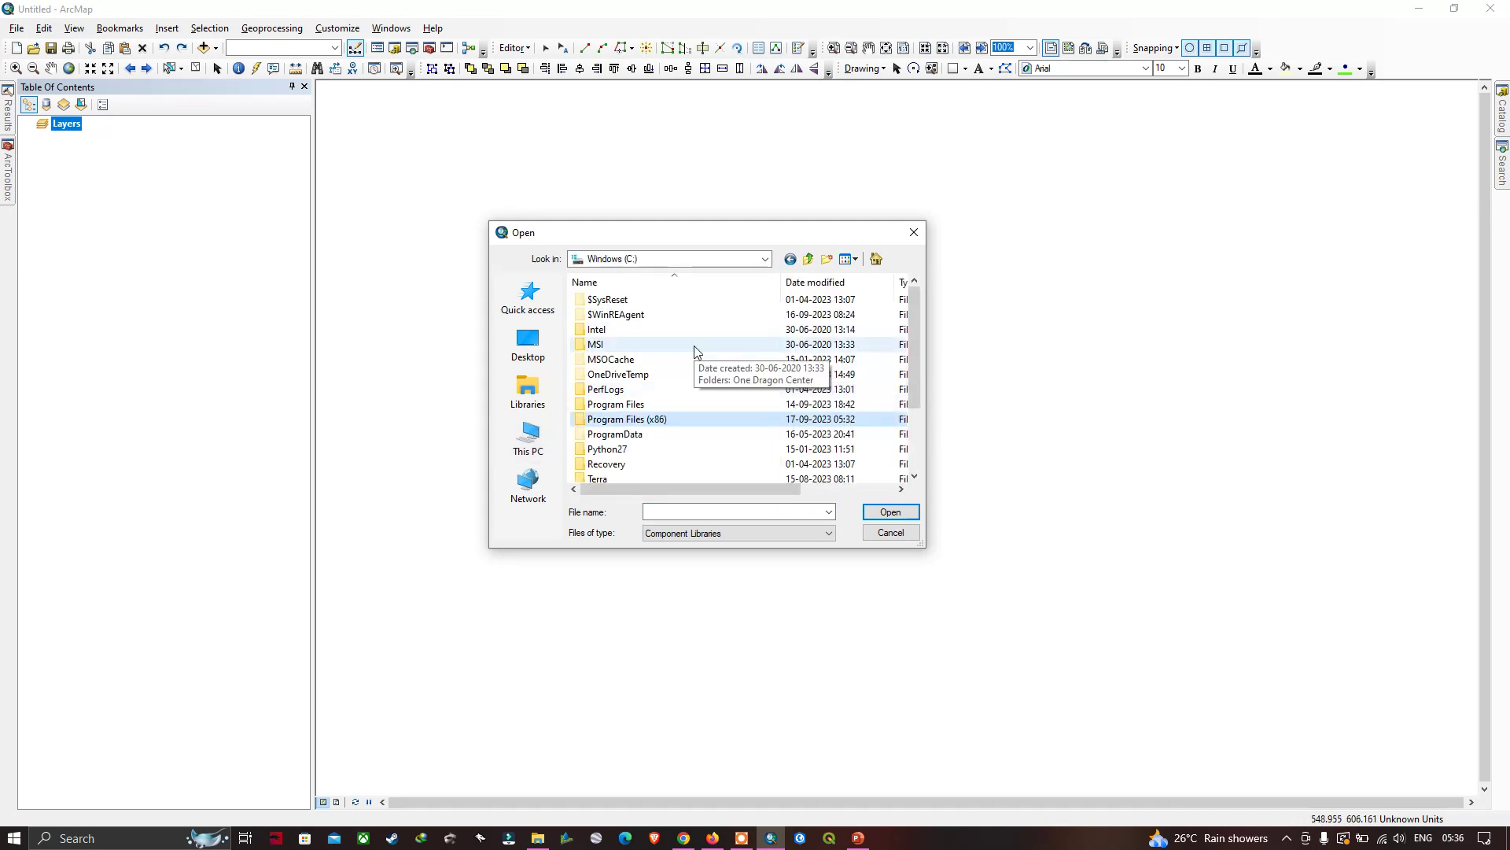
left_click(634, 422)
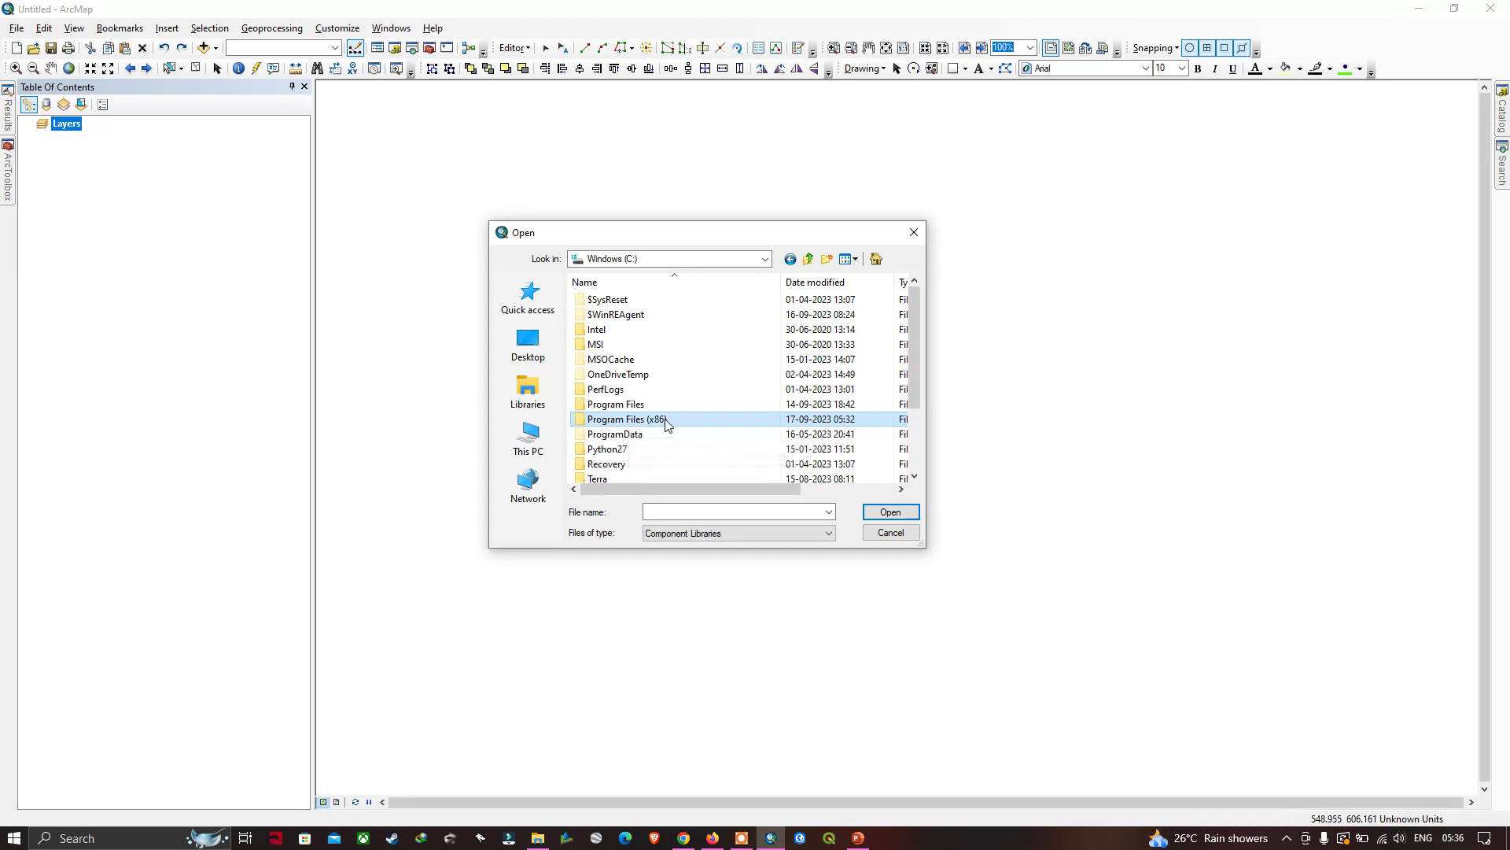
double_click(643, 423)
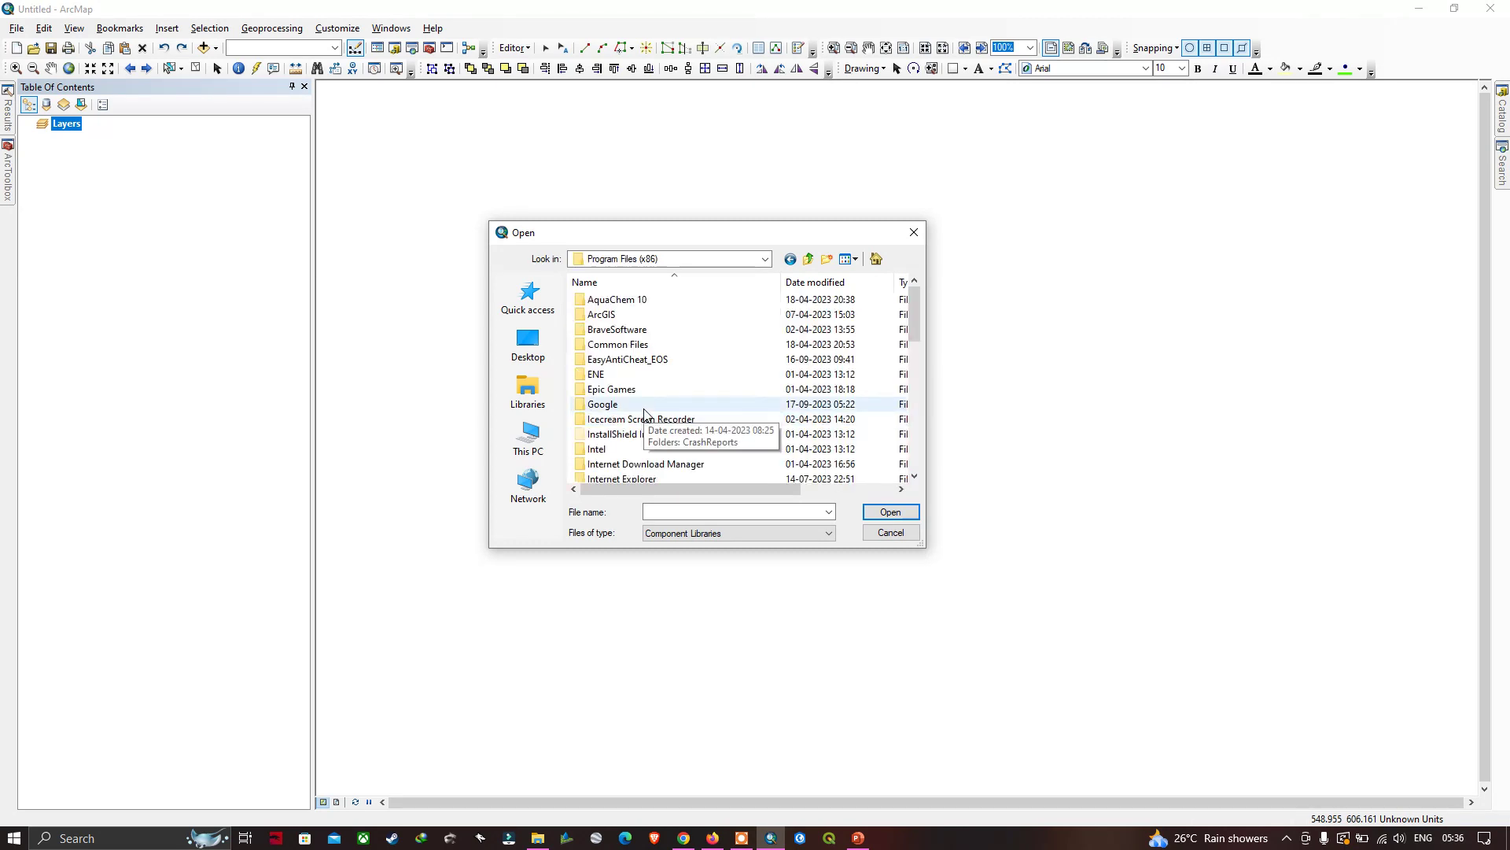
scroll(647, 418, "down", 3)
scroll(645, 413, "down", 3)
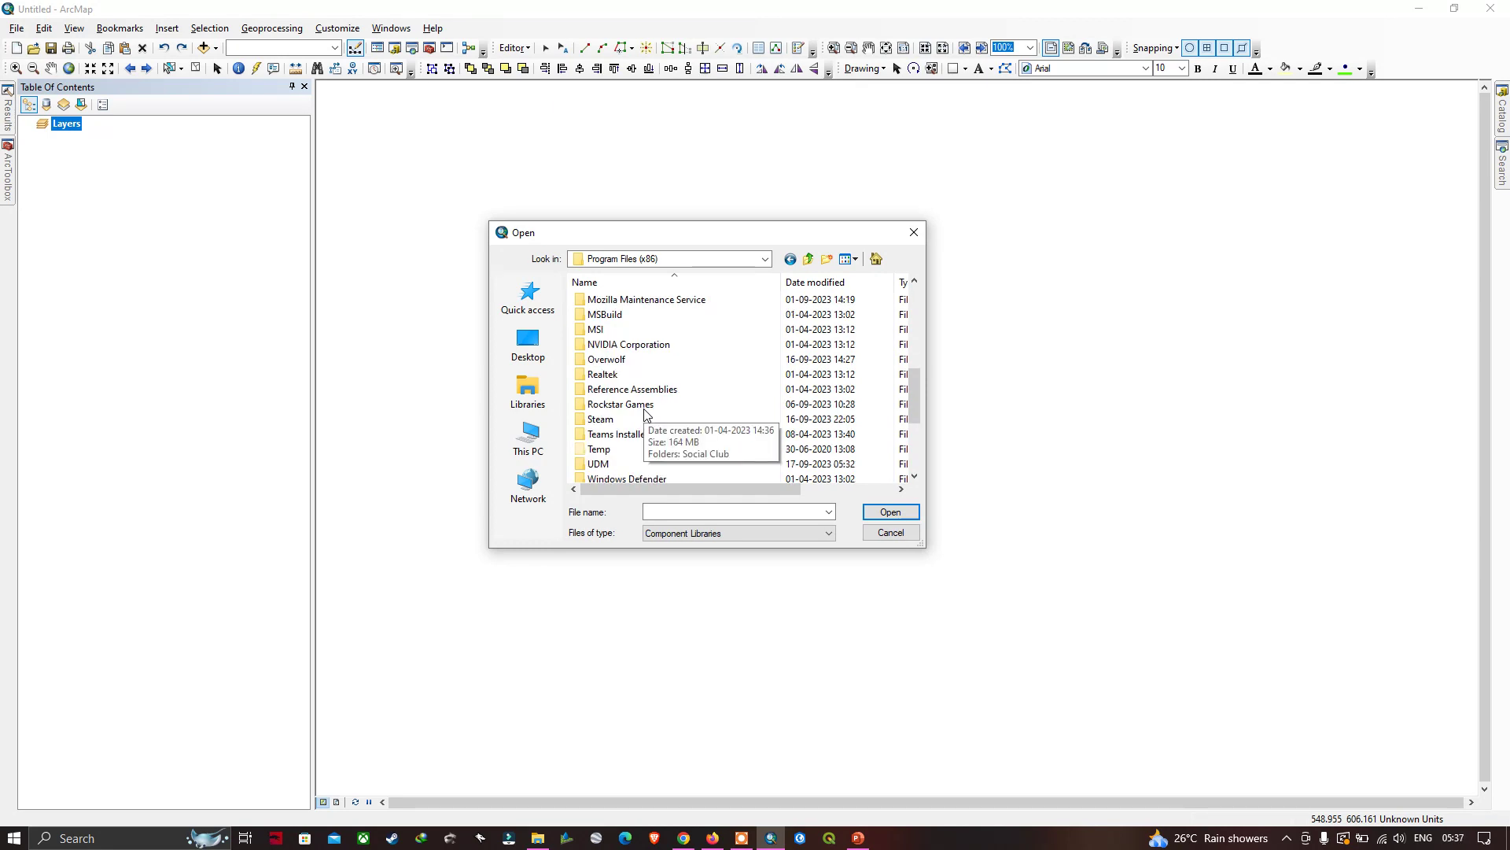
scroll(608, 431, "down", 1)
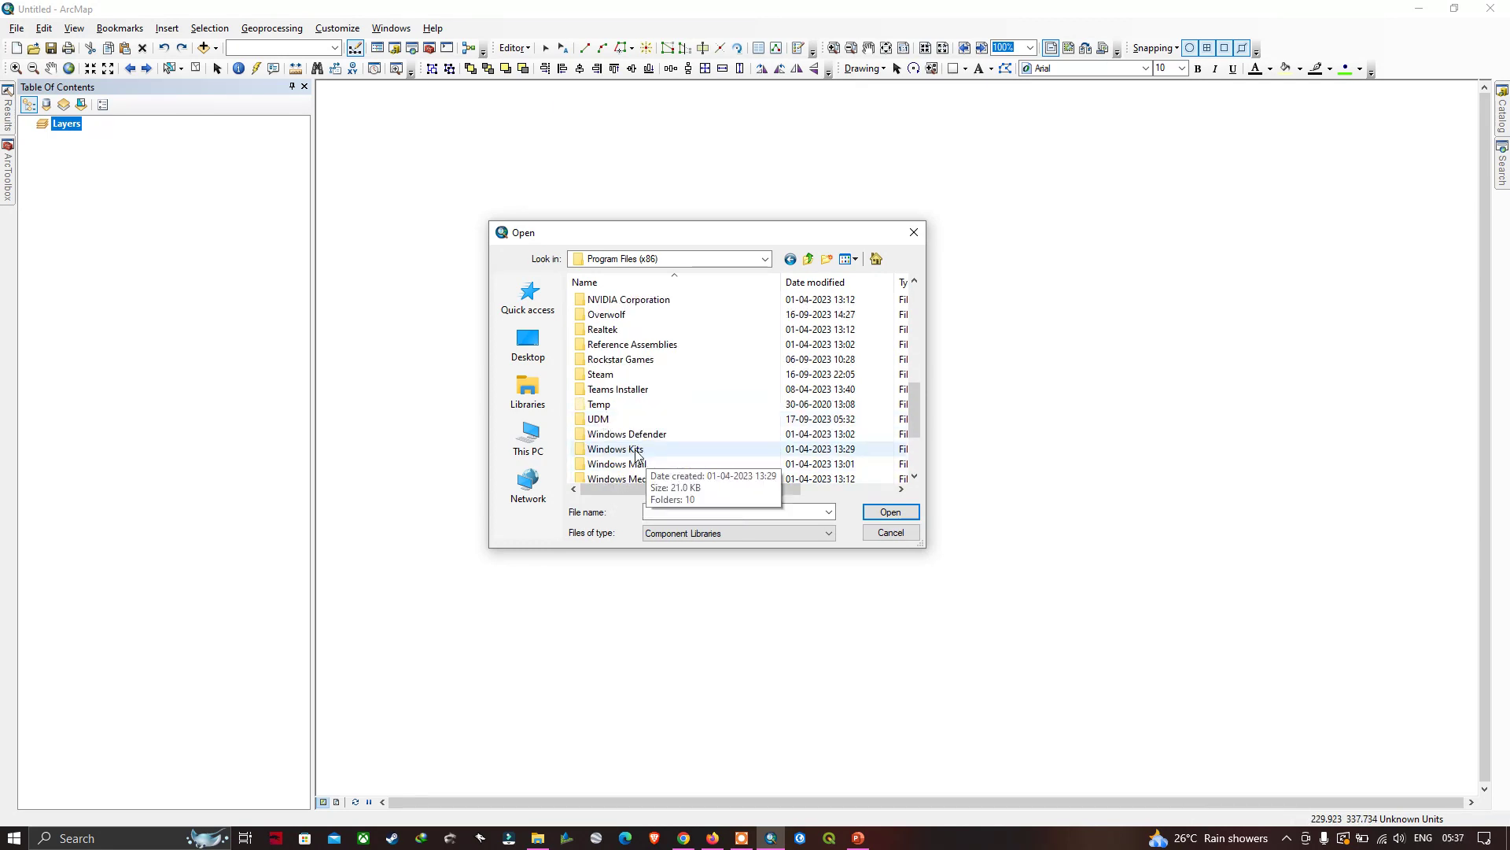
double_click(605, 420)
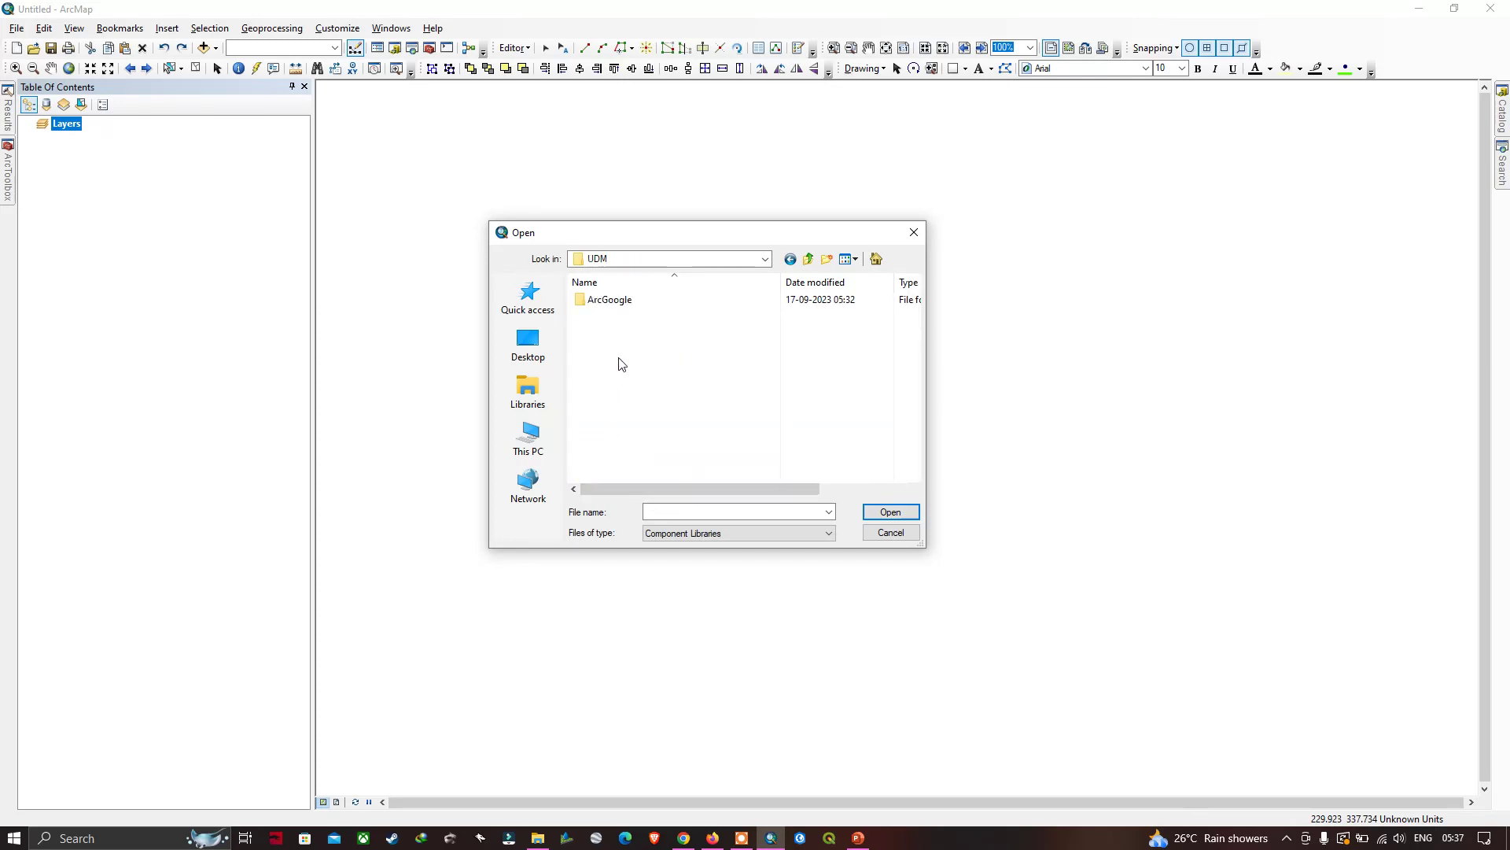
double_click(614, 308)
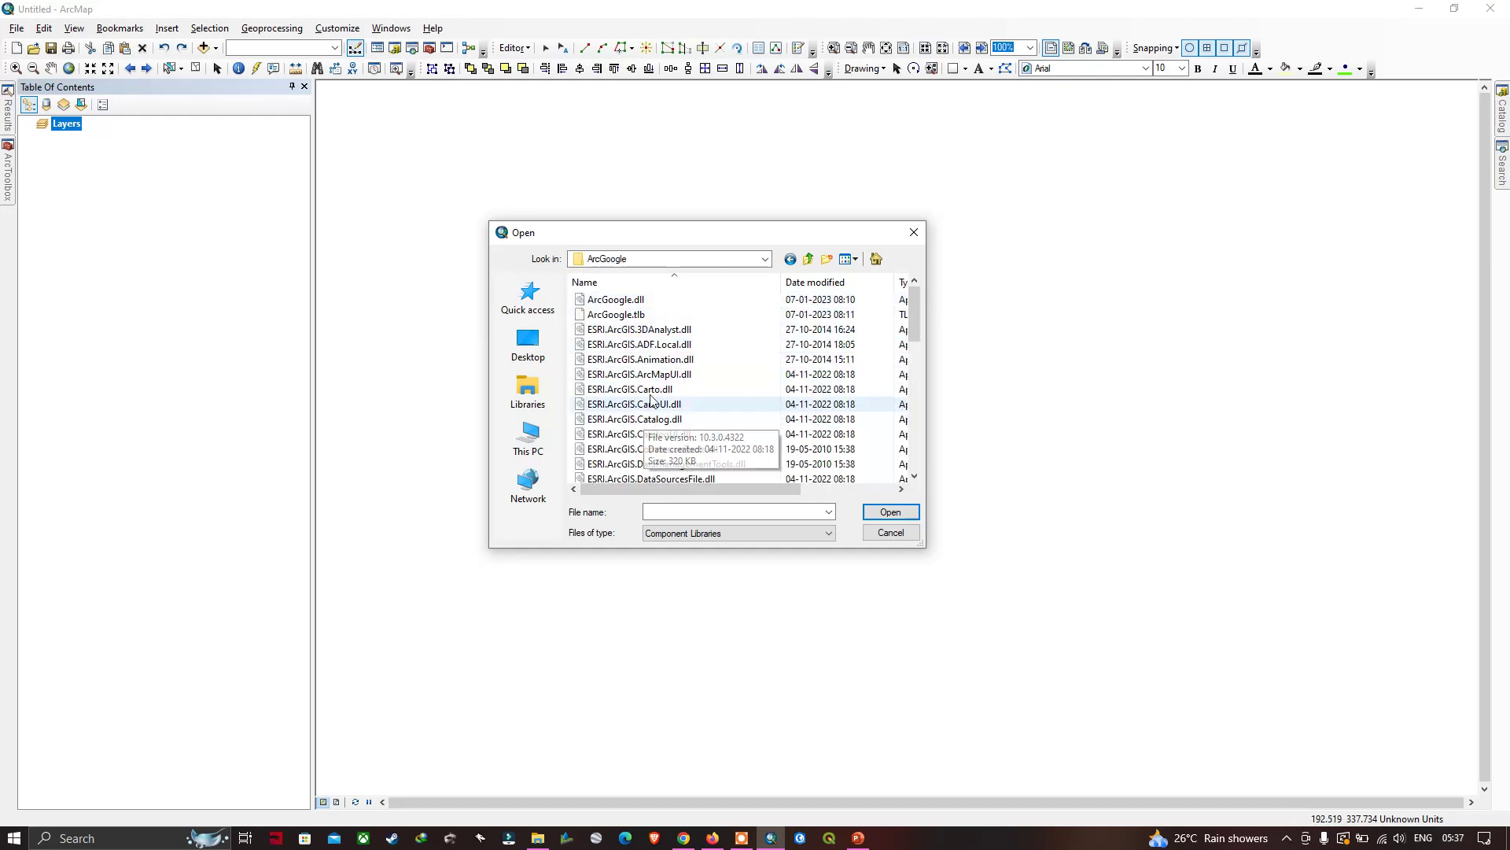
Load the ArcGoogle.tlb component library and accept the list of added objects
left_click(621, 316)
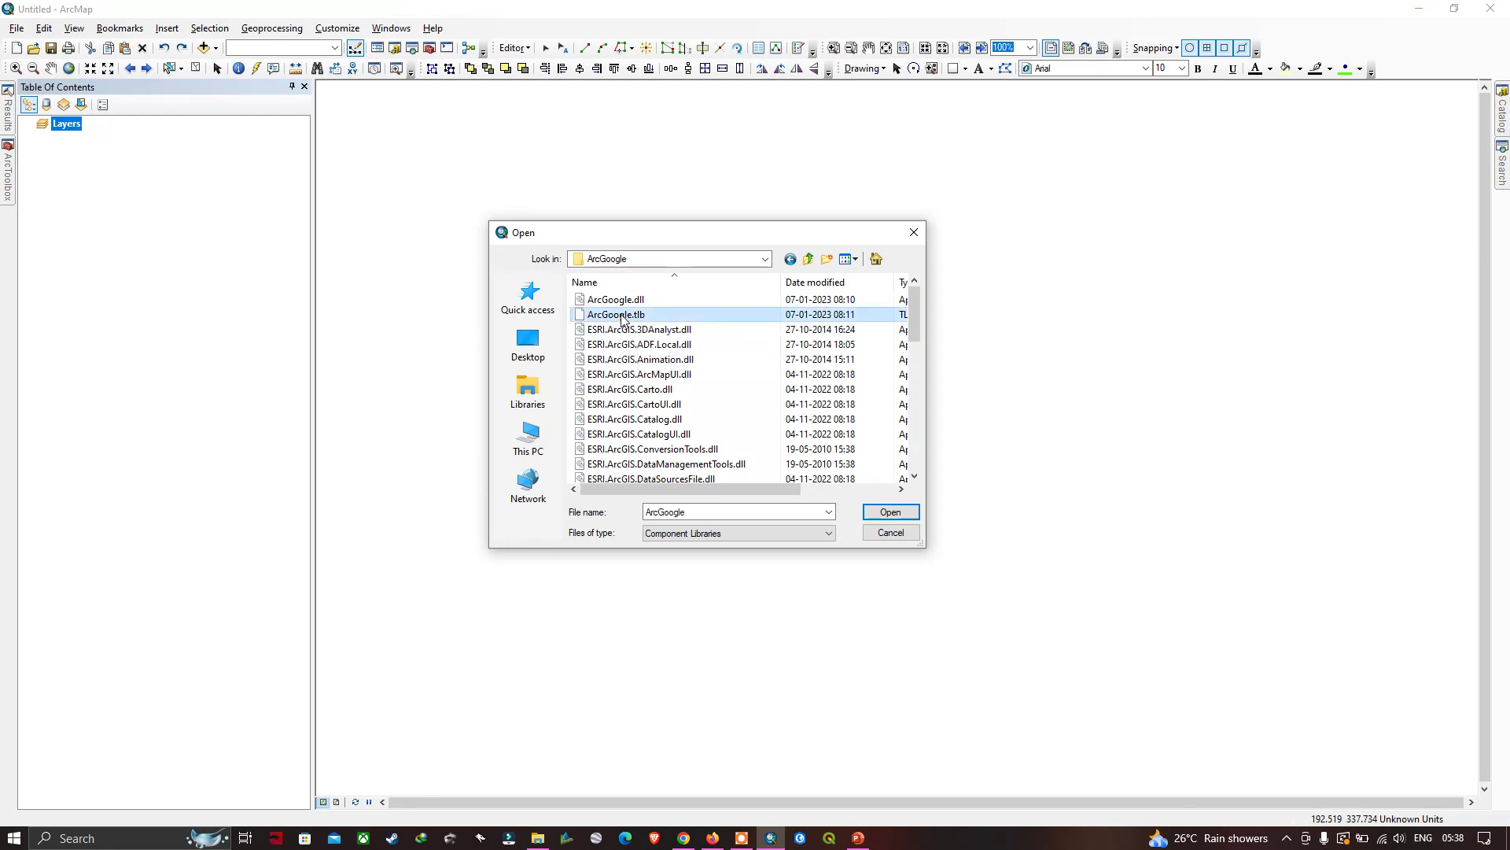
left_click(889, 513)
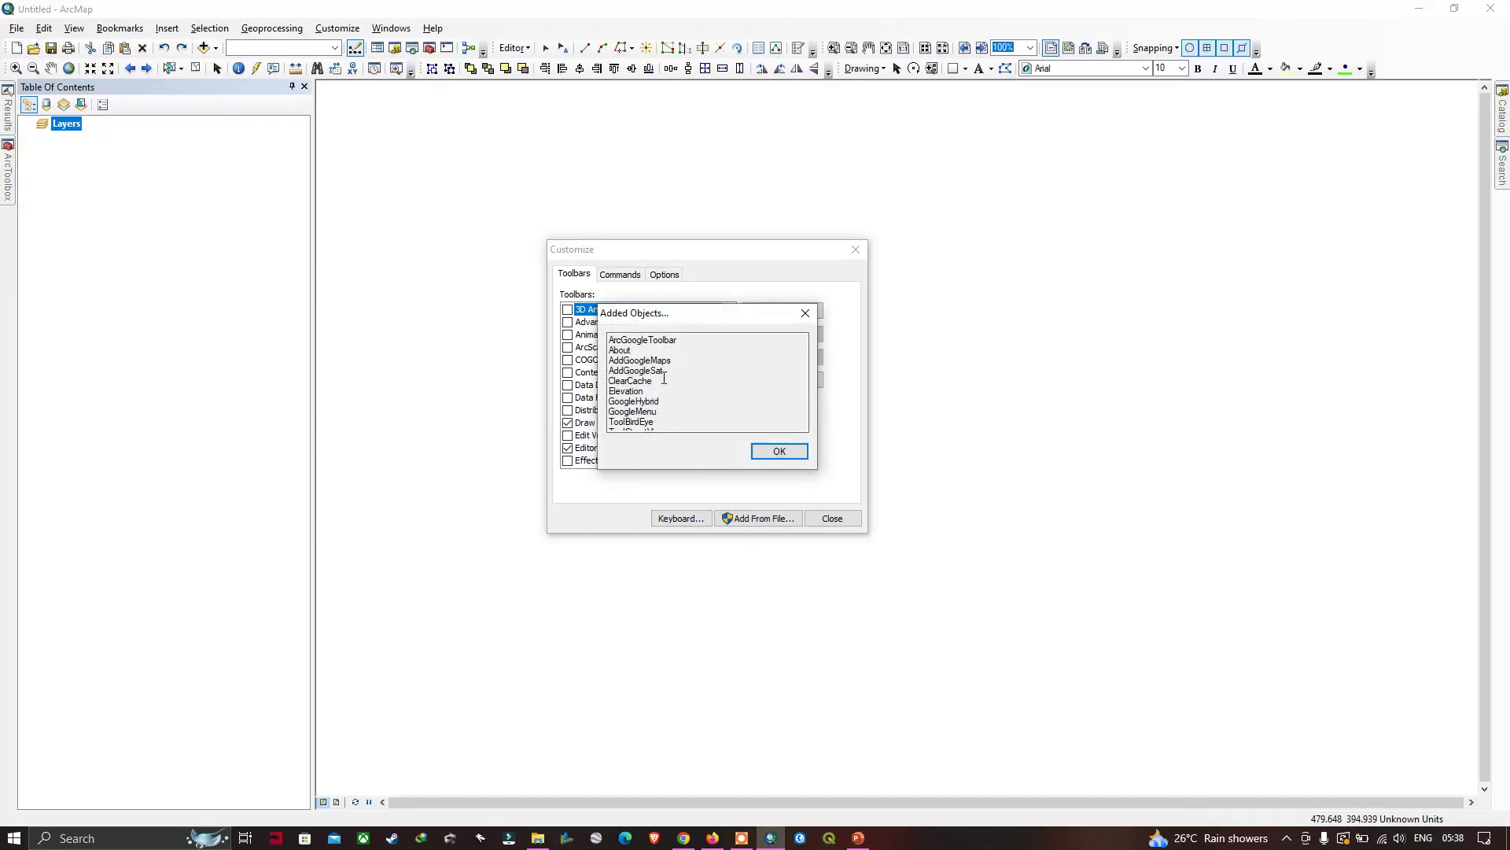
left_click_drag(701, 320, 714, 329)
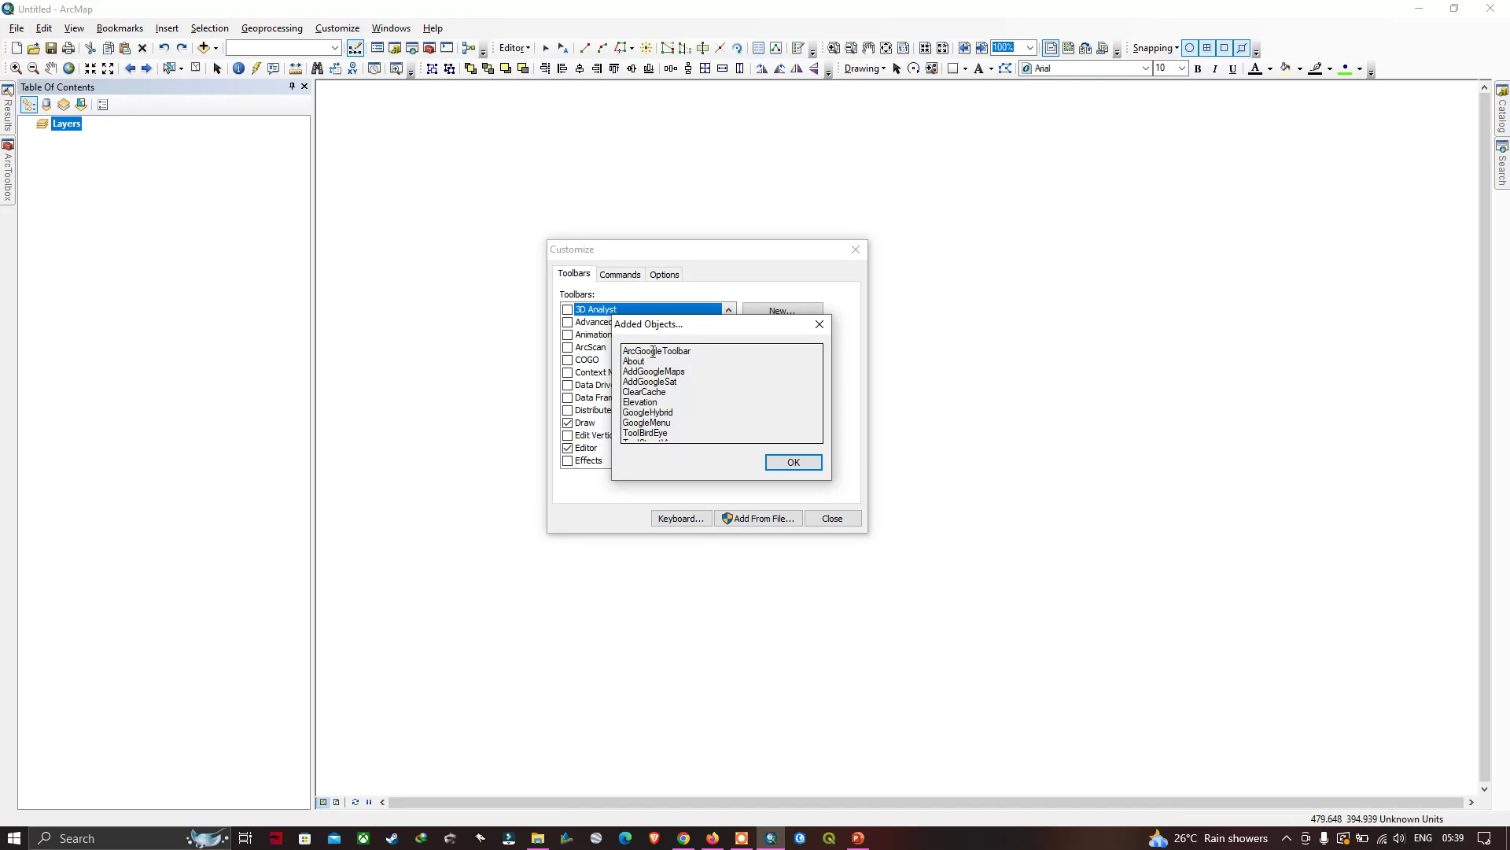
left_click(793, 462)
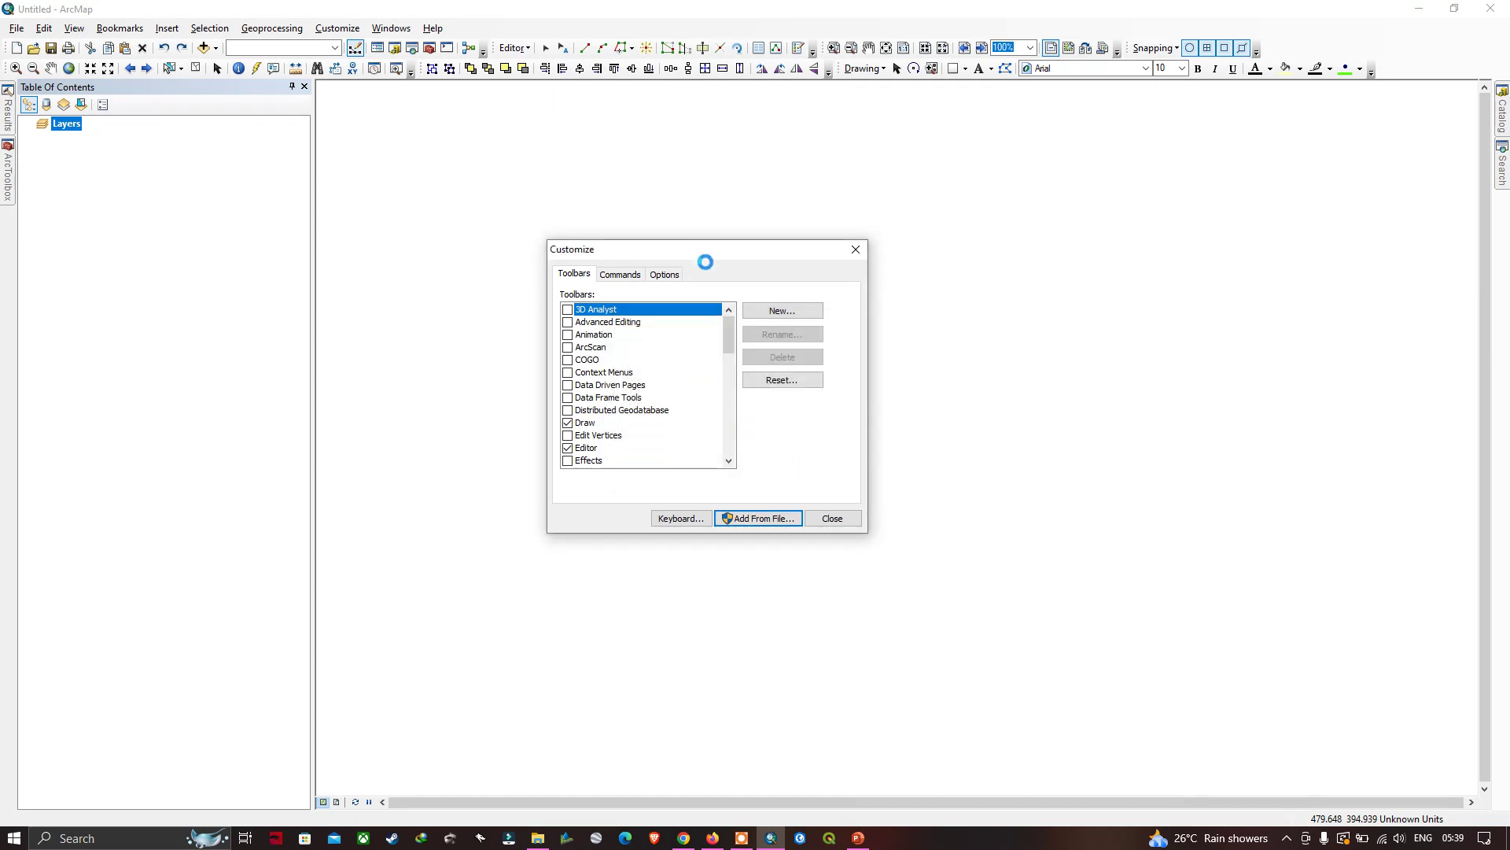
Enable the 3D Analyst, ArcGoogle-ungdungmoi.com and Animation toolbars, dock the ArcGoogle toolbar below the existing ones, and close the Customize dialog
left_click(567, 309)
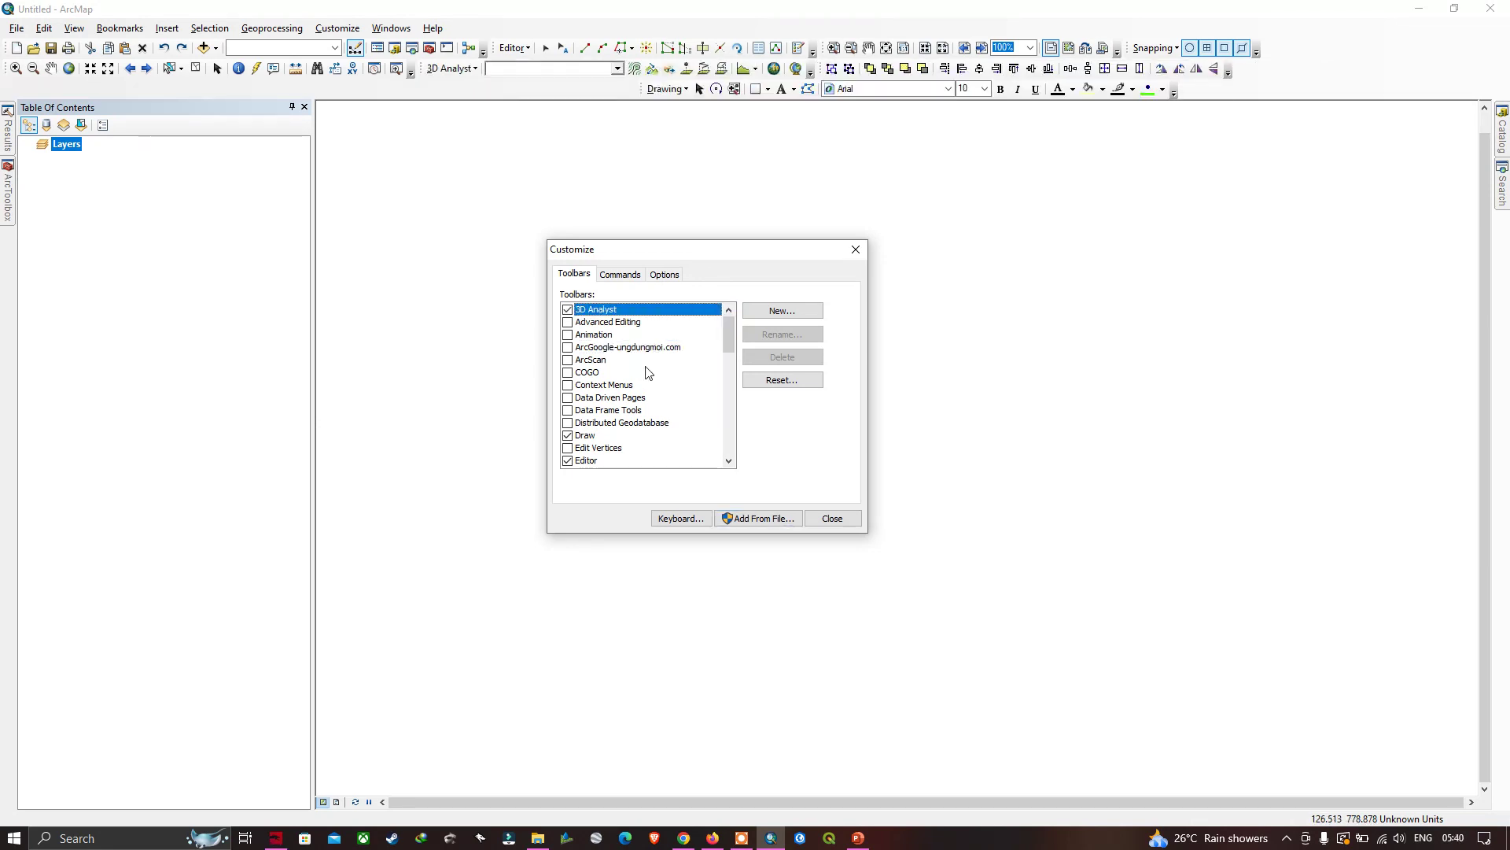
left_click(567, 347)
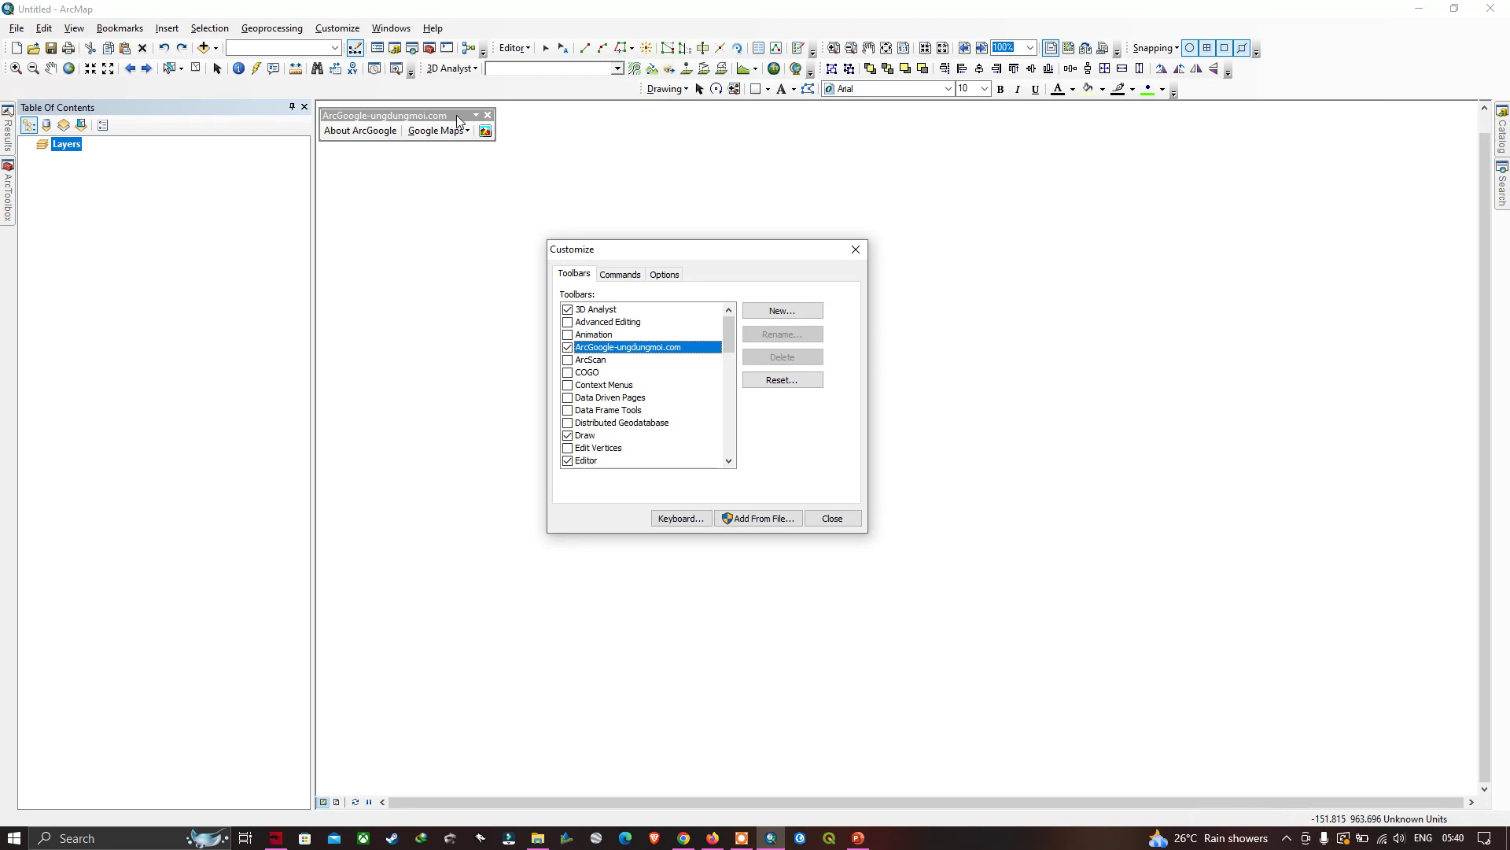
left_click_drag(457, 116, 477, 110)
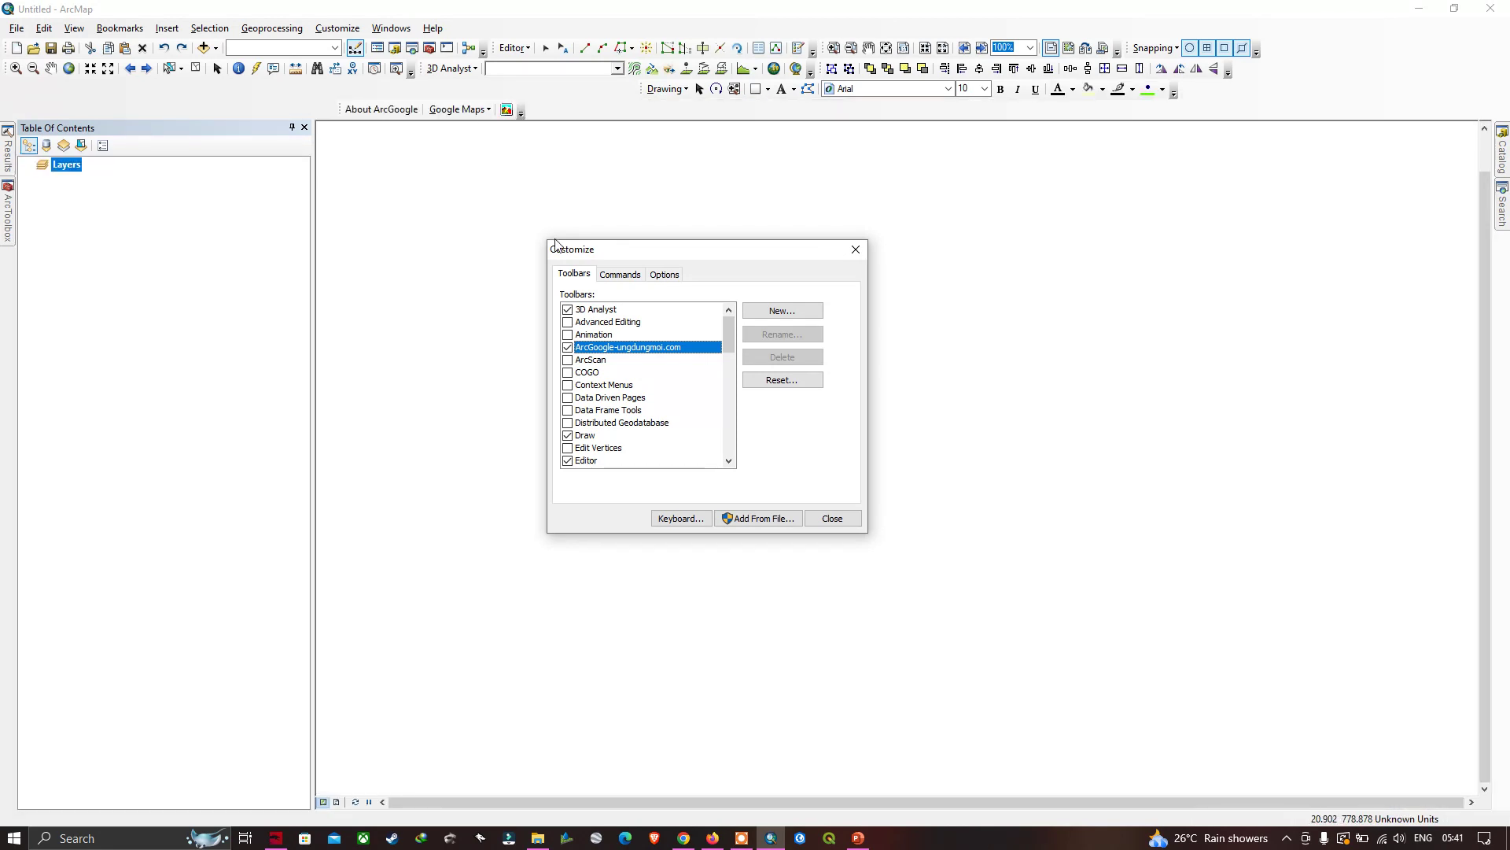
left_click(567, 334)
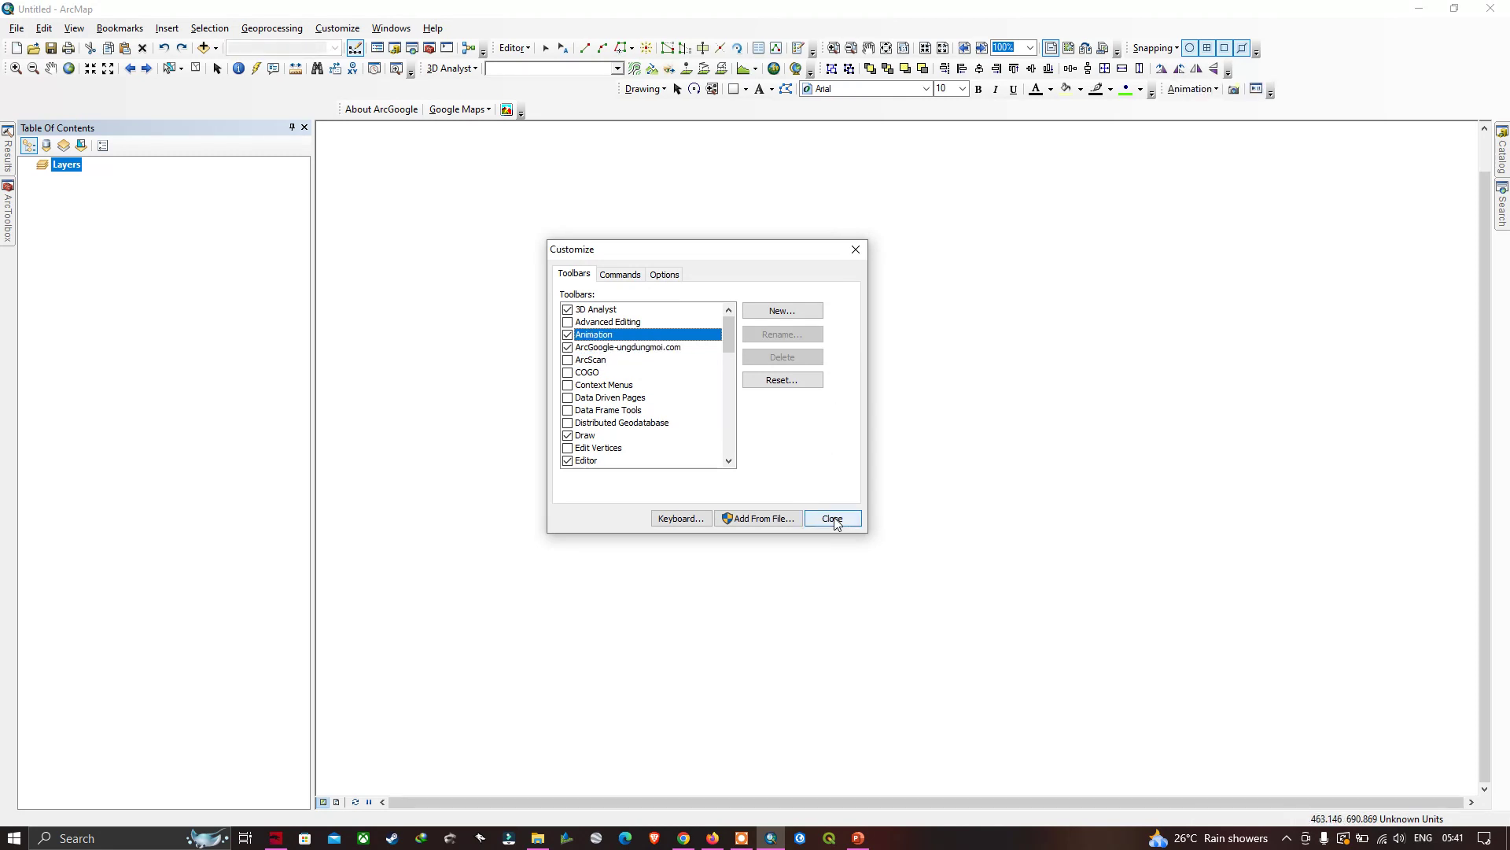
left_click(833, 519)
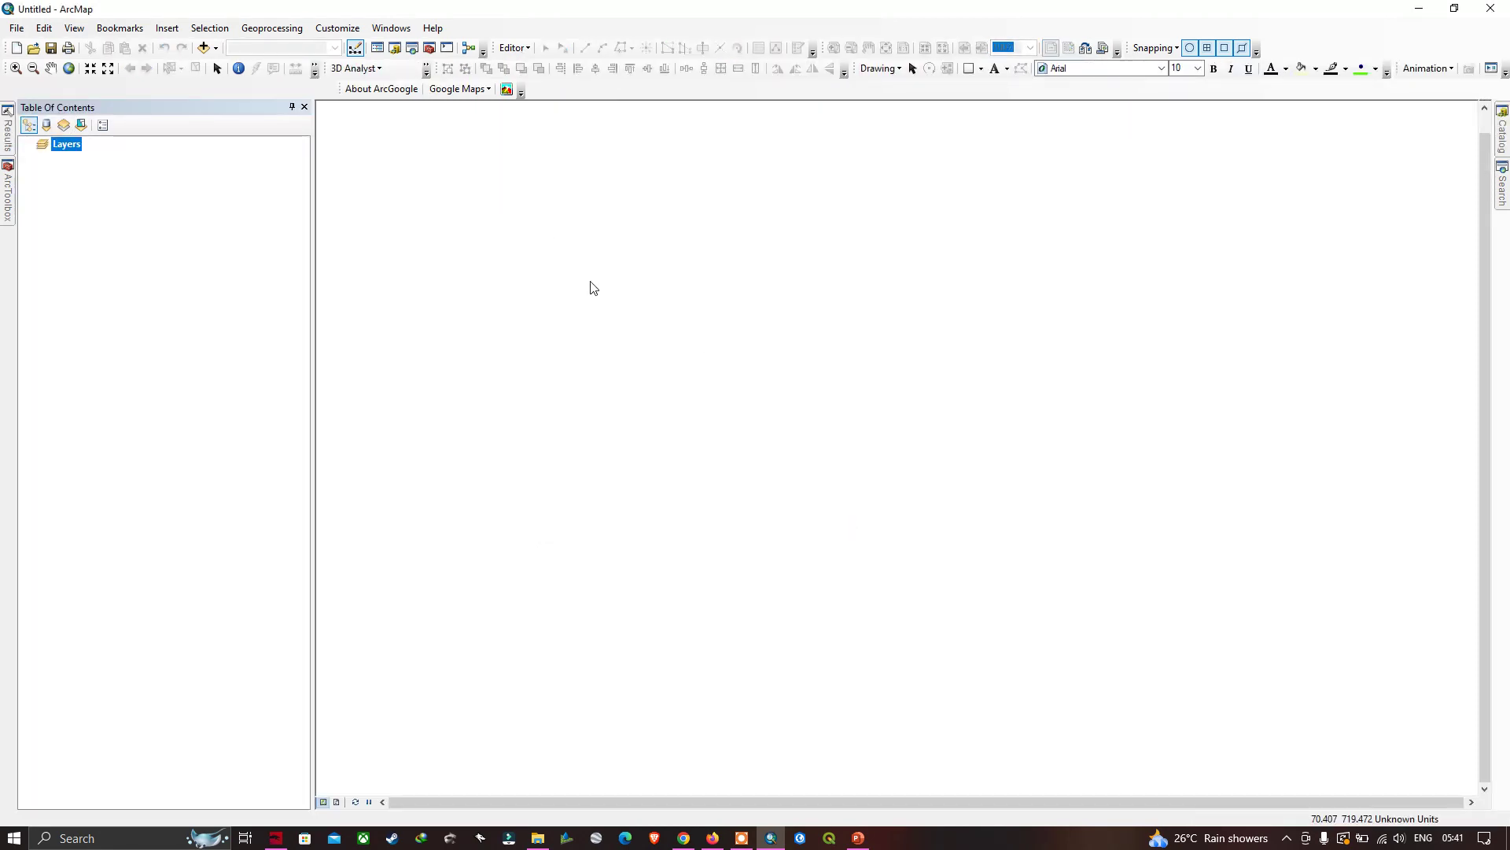
Add the Google Maps basemap from ArcGoogle to the map document
left_click(488, 89)
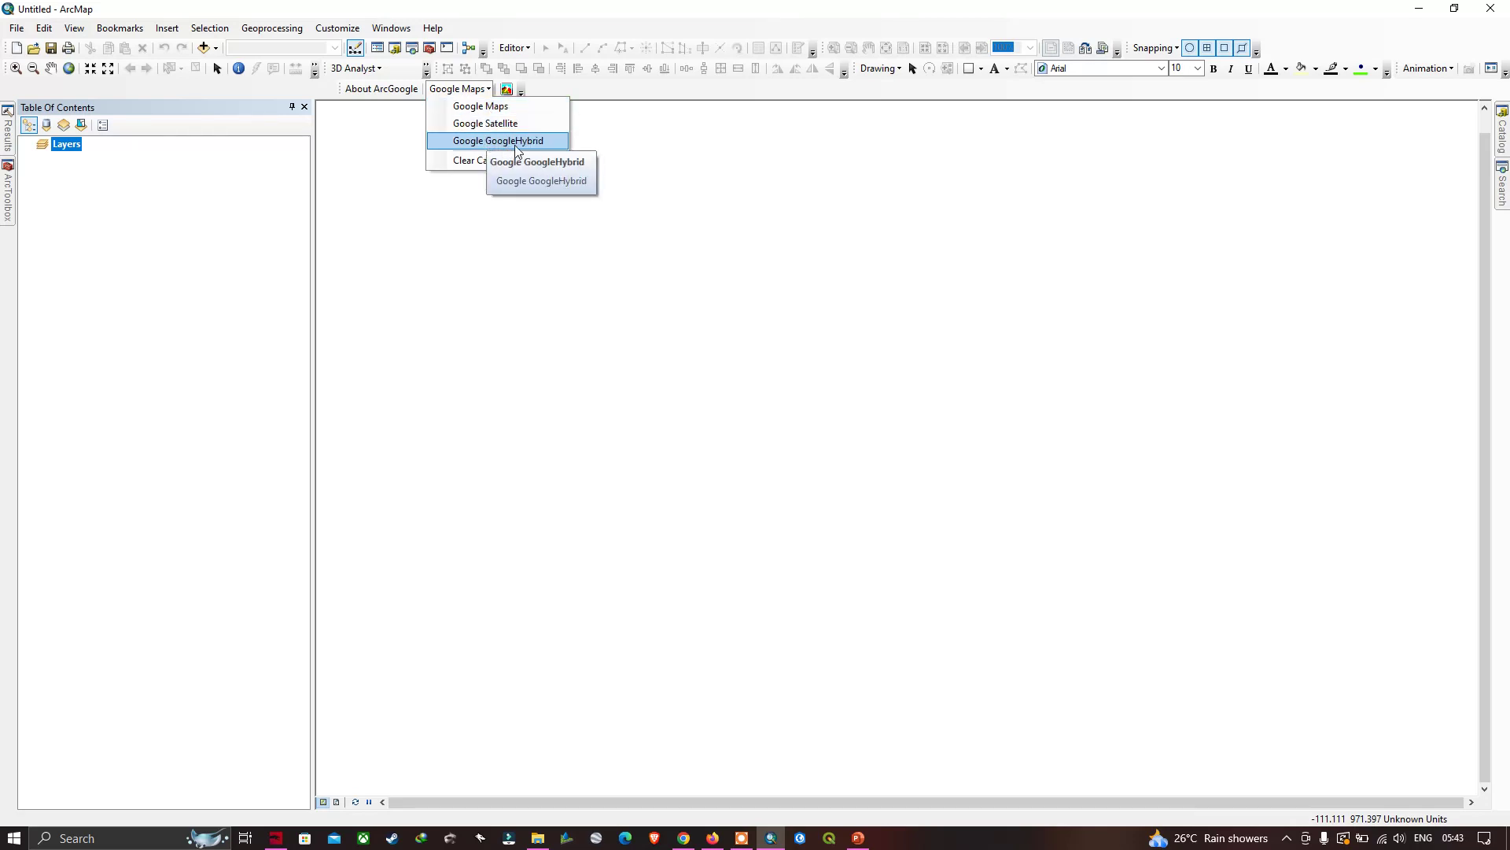
left_click(490, 111)
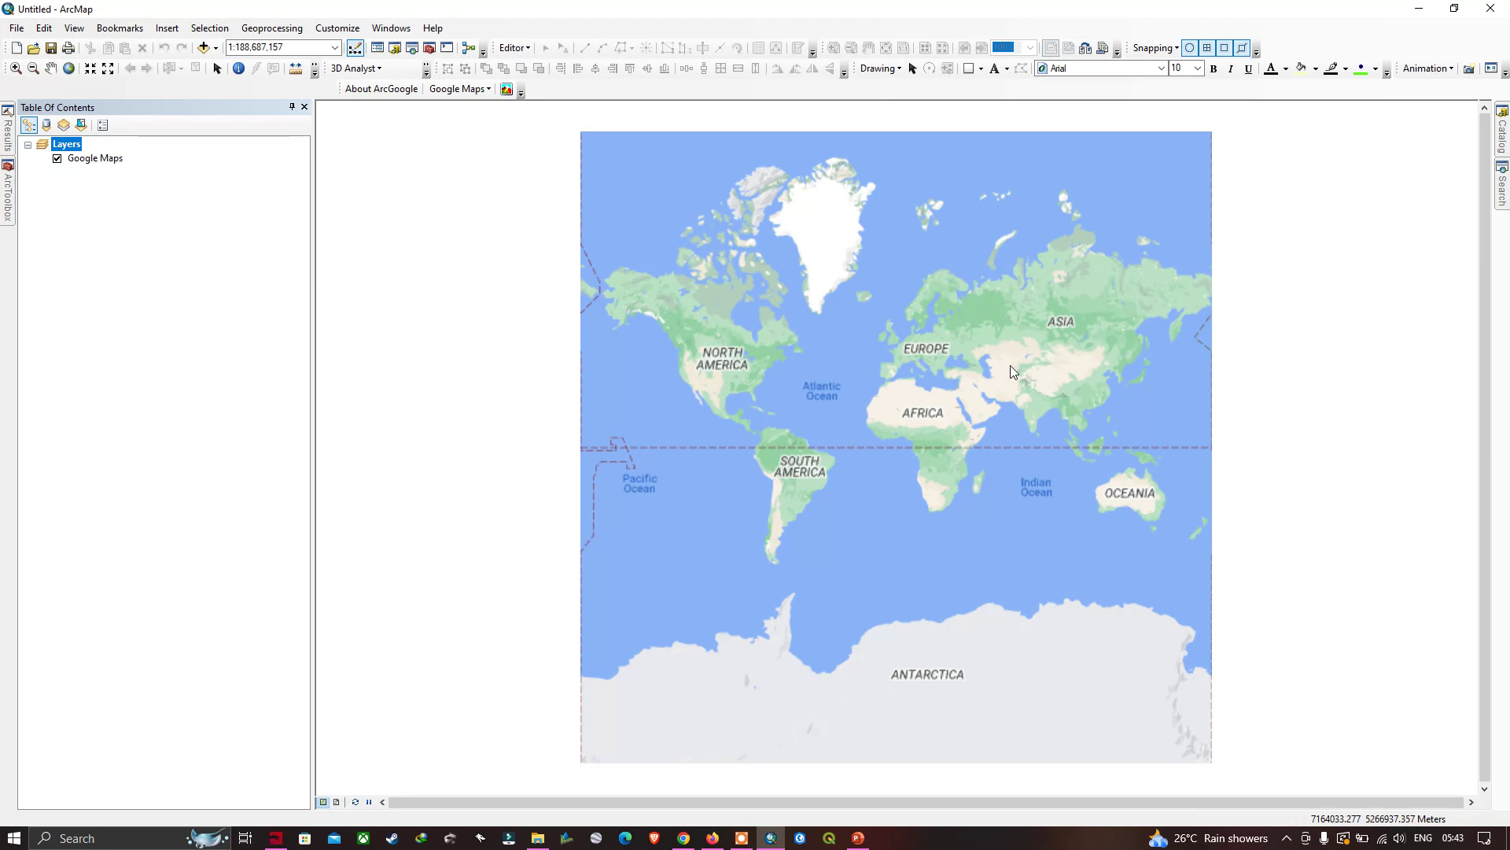
left_click_drag(1010, 369, 918, 367)
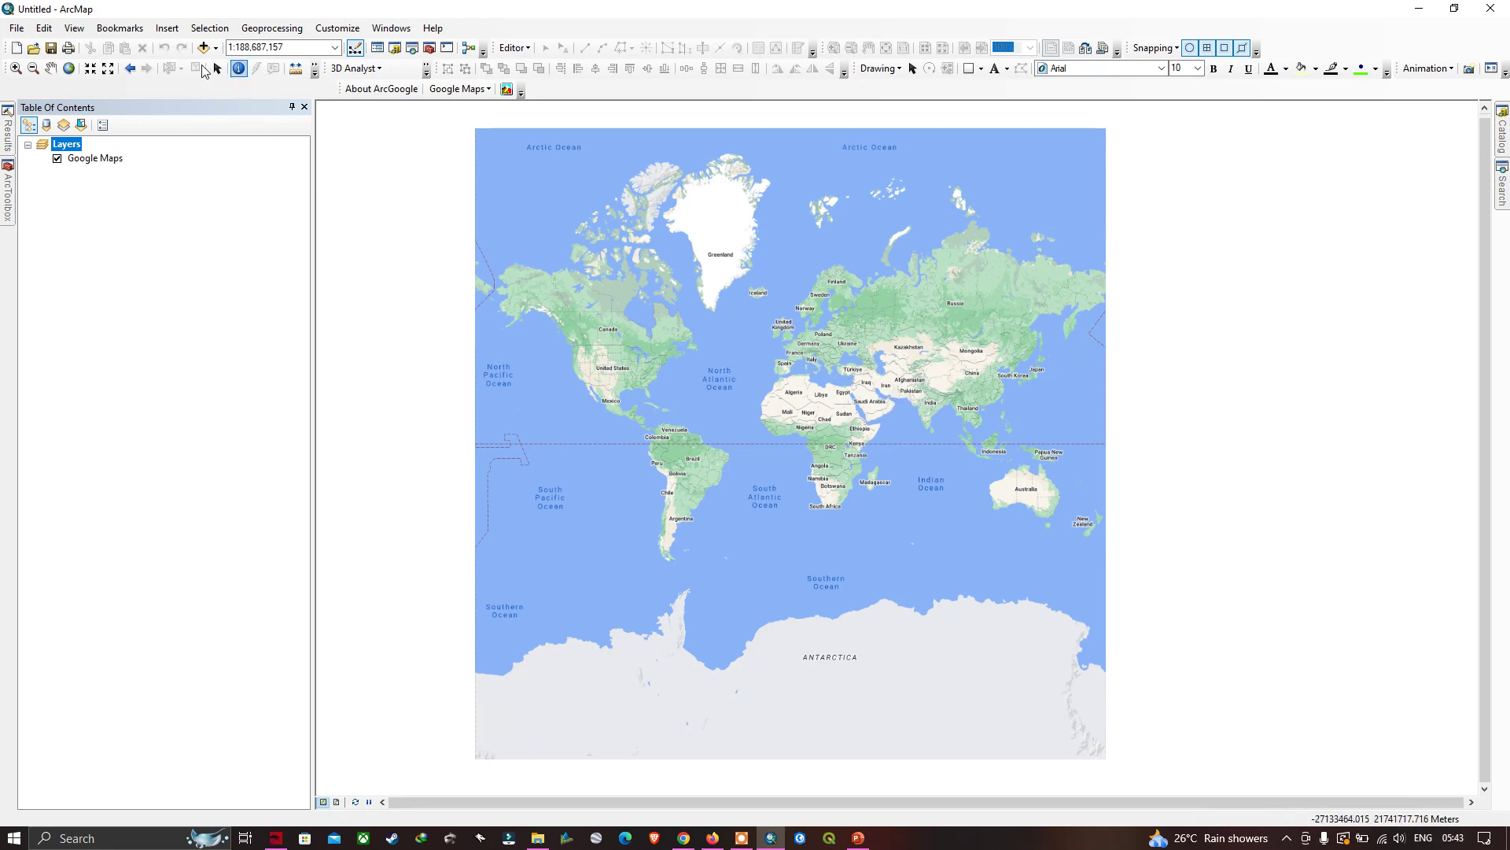
Examine the Google Maps basemap at several scales, from Europe across Kazakhstan and back out to the whole world
left_click(16, 69)
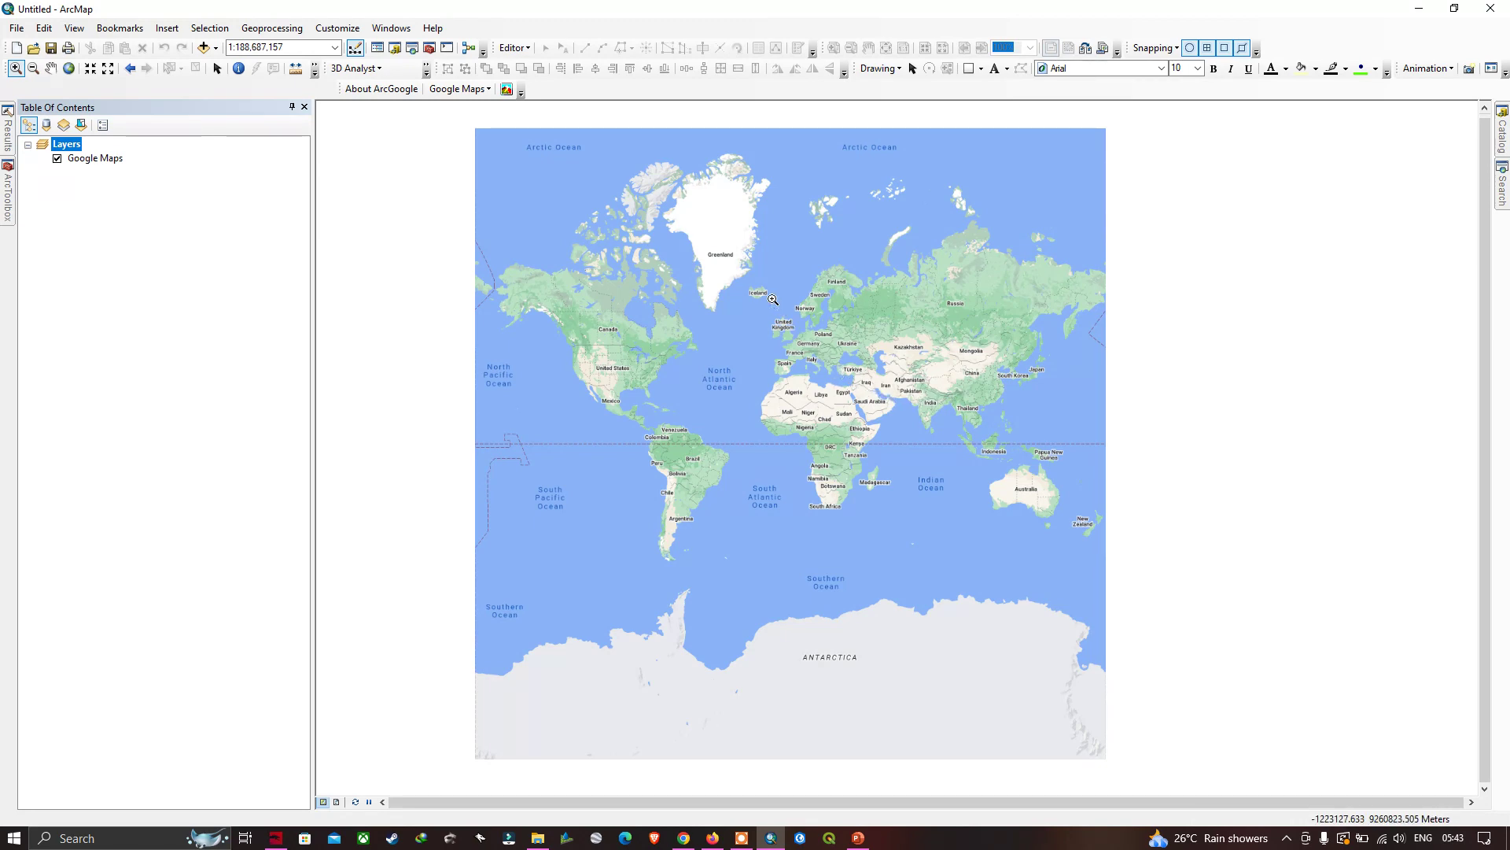
left_click_drag(772, 298, 881, 396)
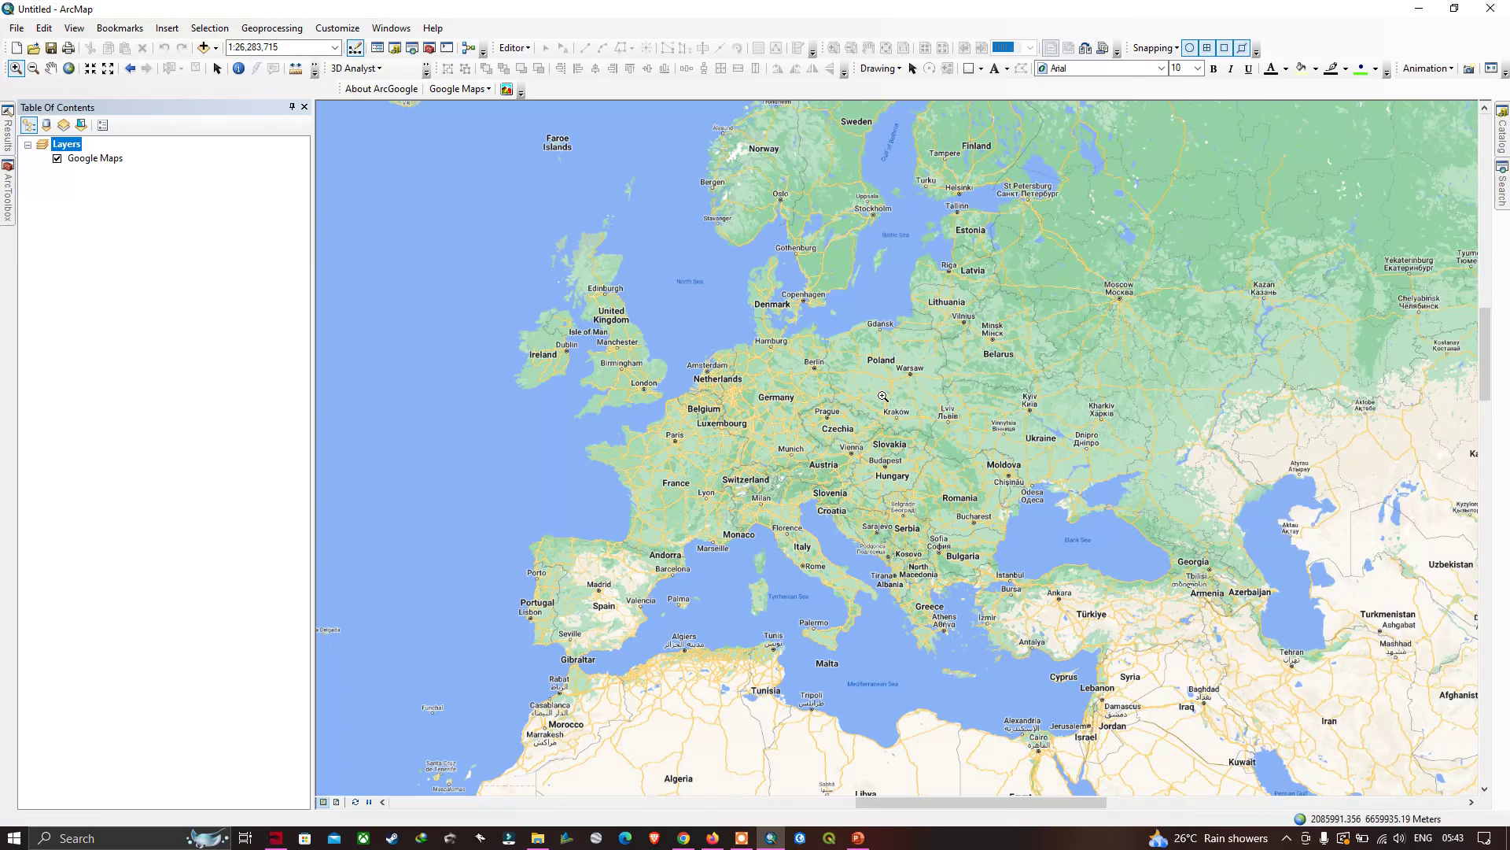
left_click_drag(663, 272, 1121, 658)
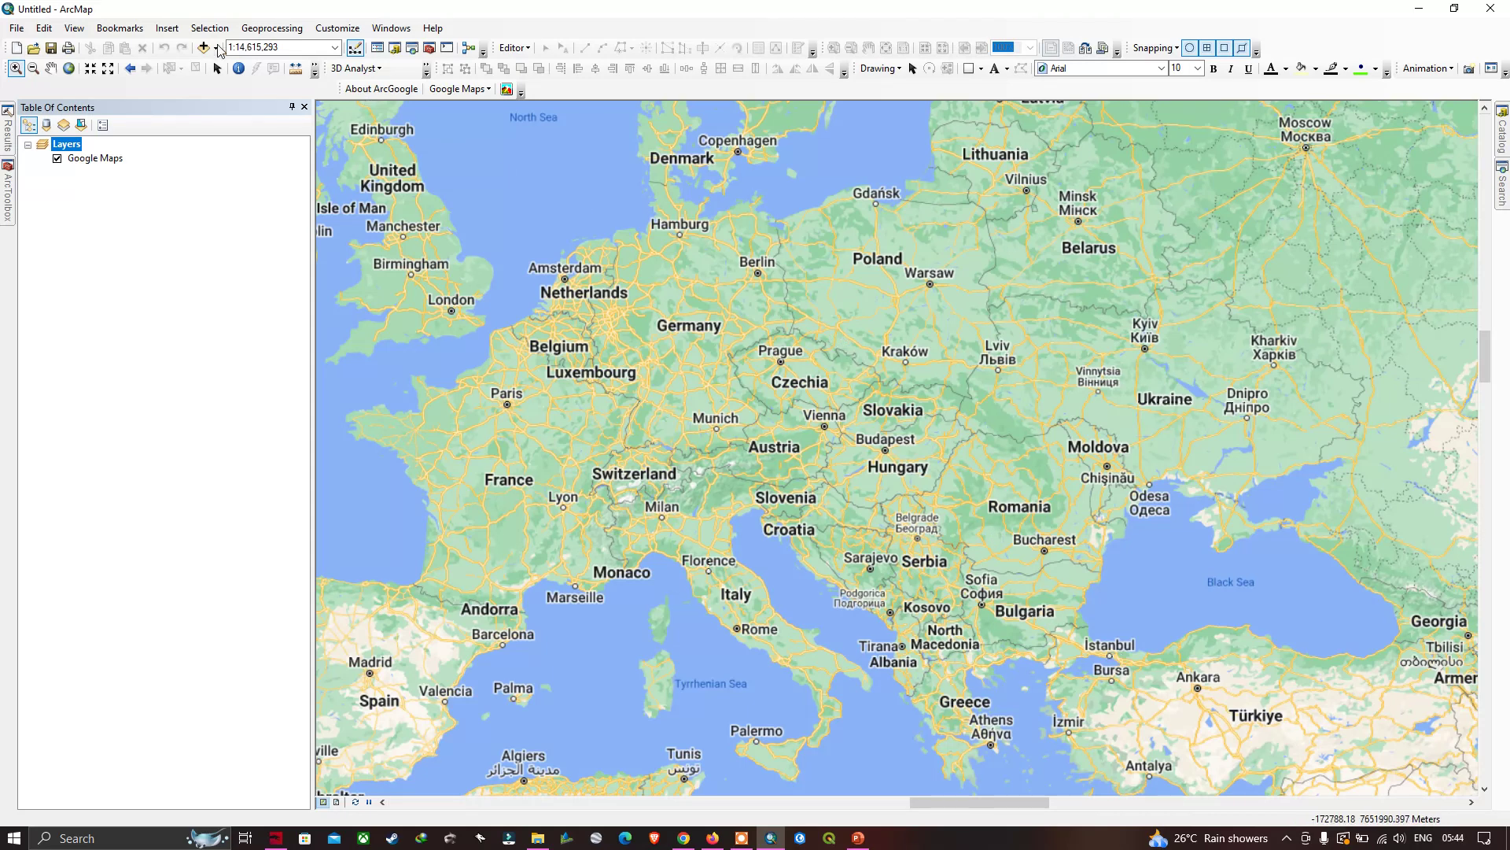
left_click(50, 67)
left_click_drag(1000, 337, 917, 340)
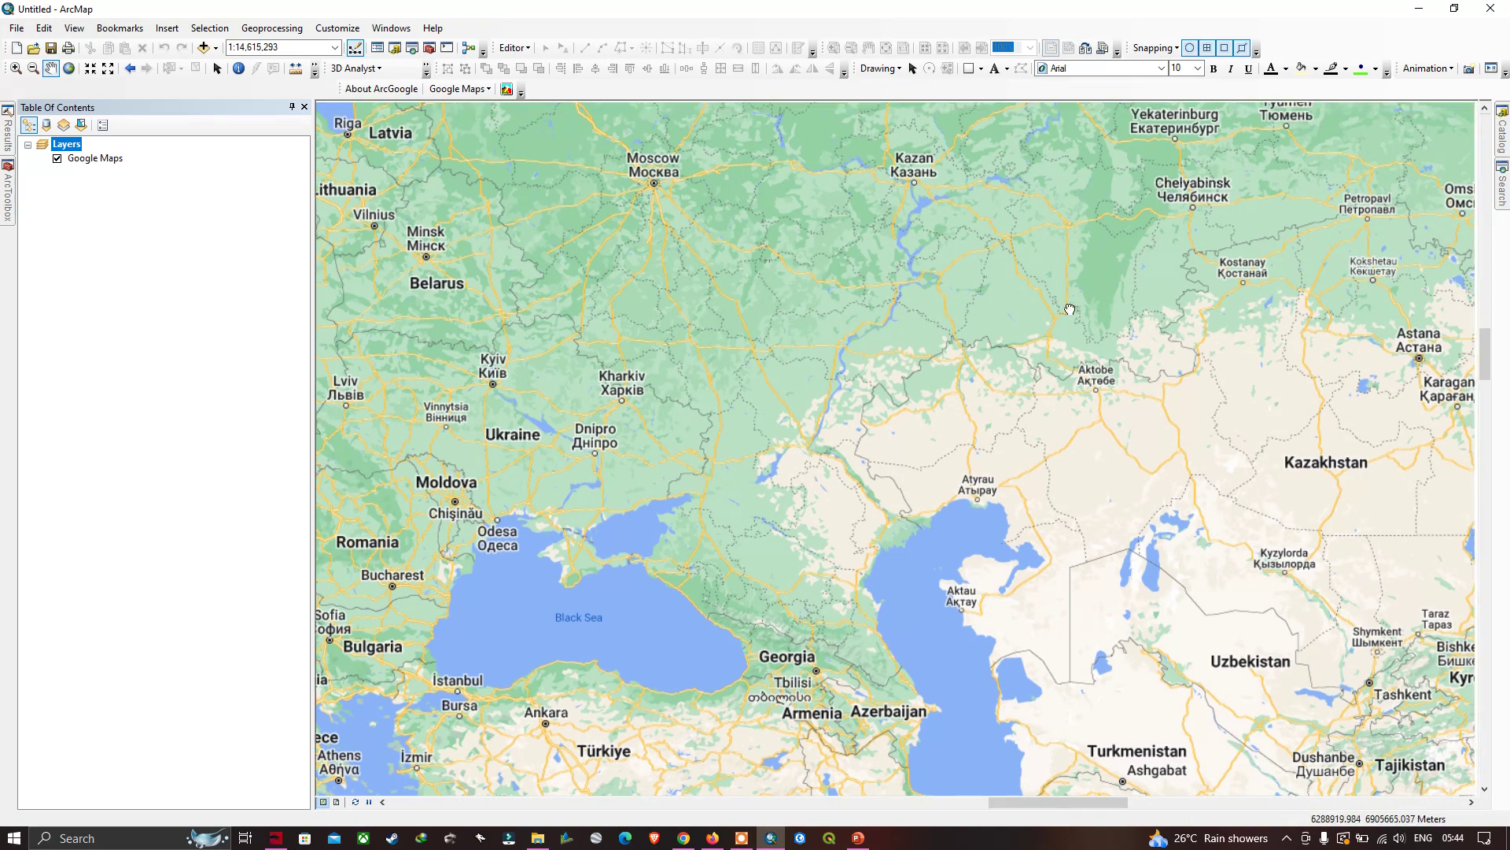
left_click_drag(1070, 308, 849, 320)
left_click_drag(1232, 365, 920, 357)
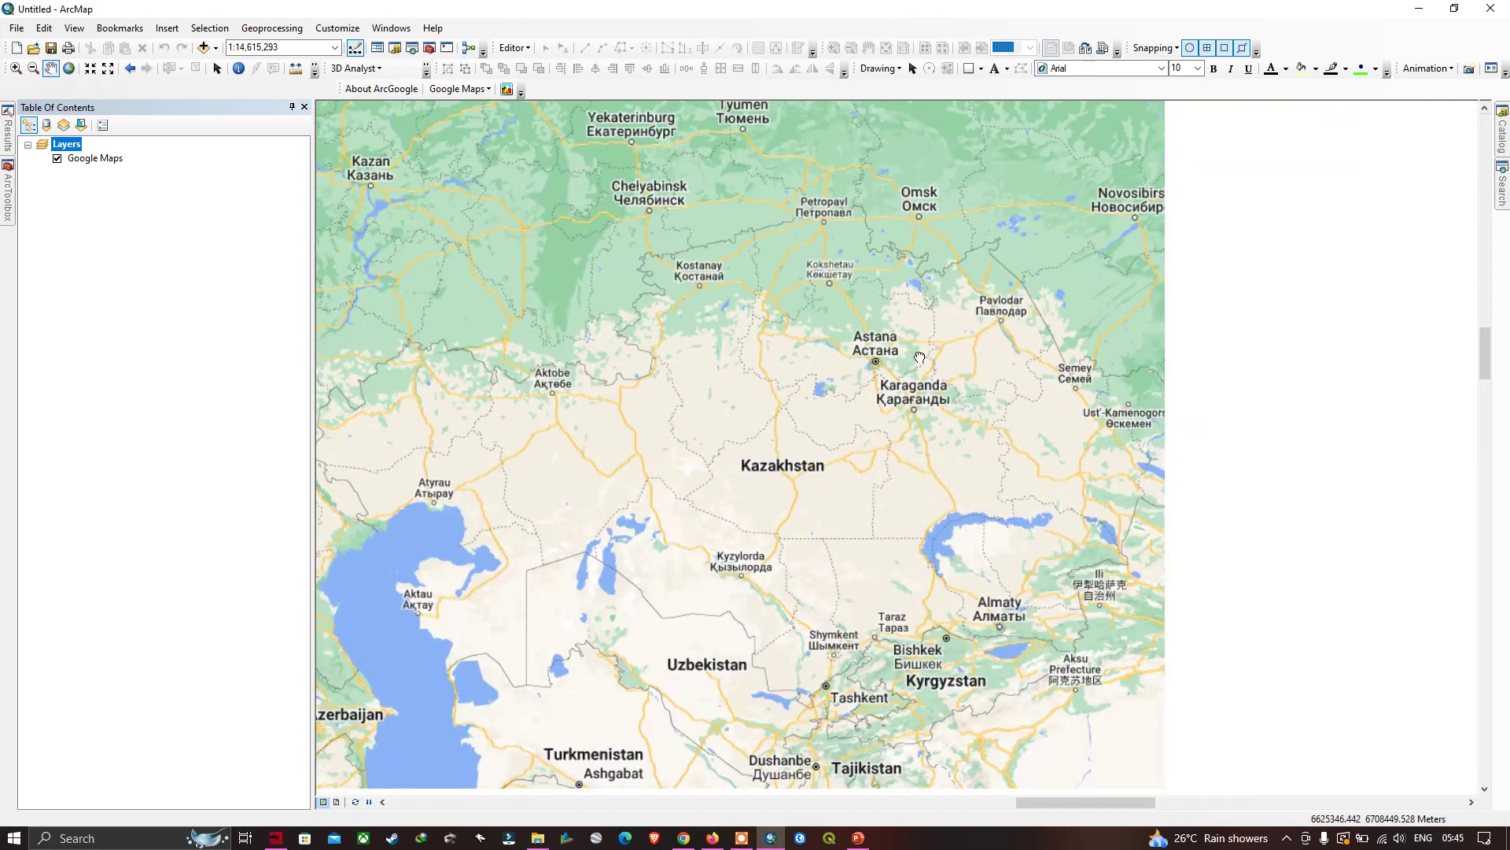
scroll(759, 506, "down", 2)
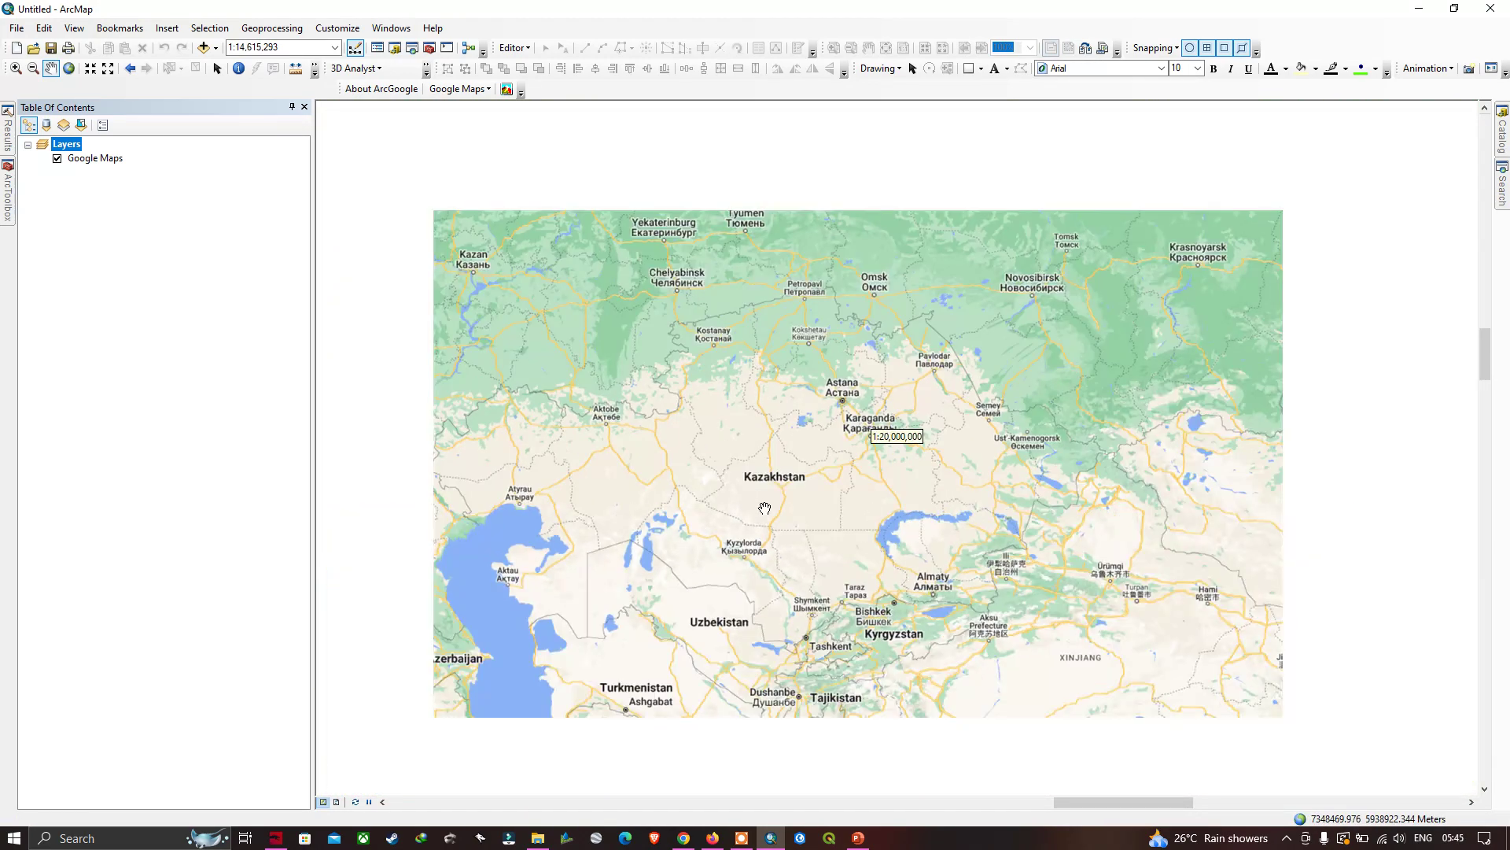
scroll(765, 508, "down", 1)
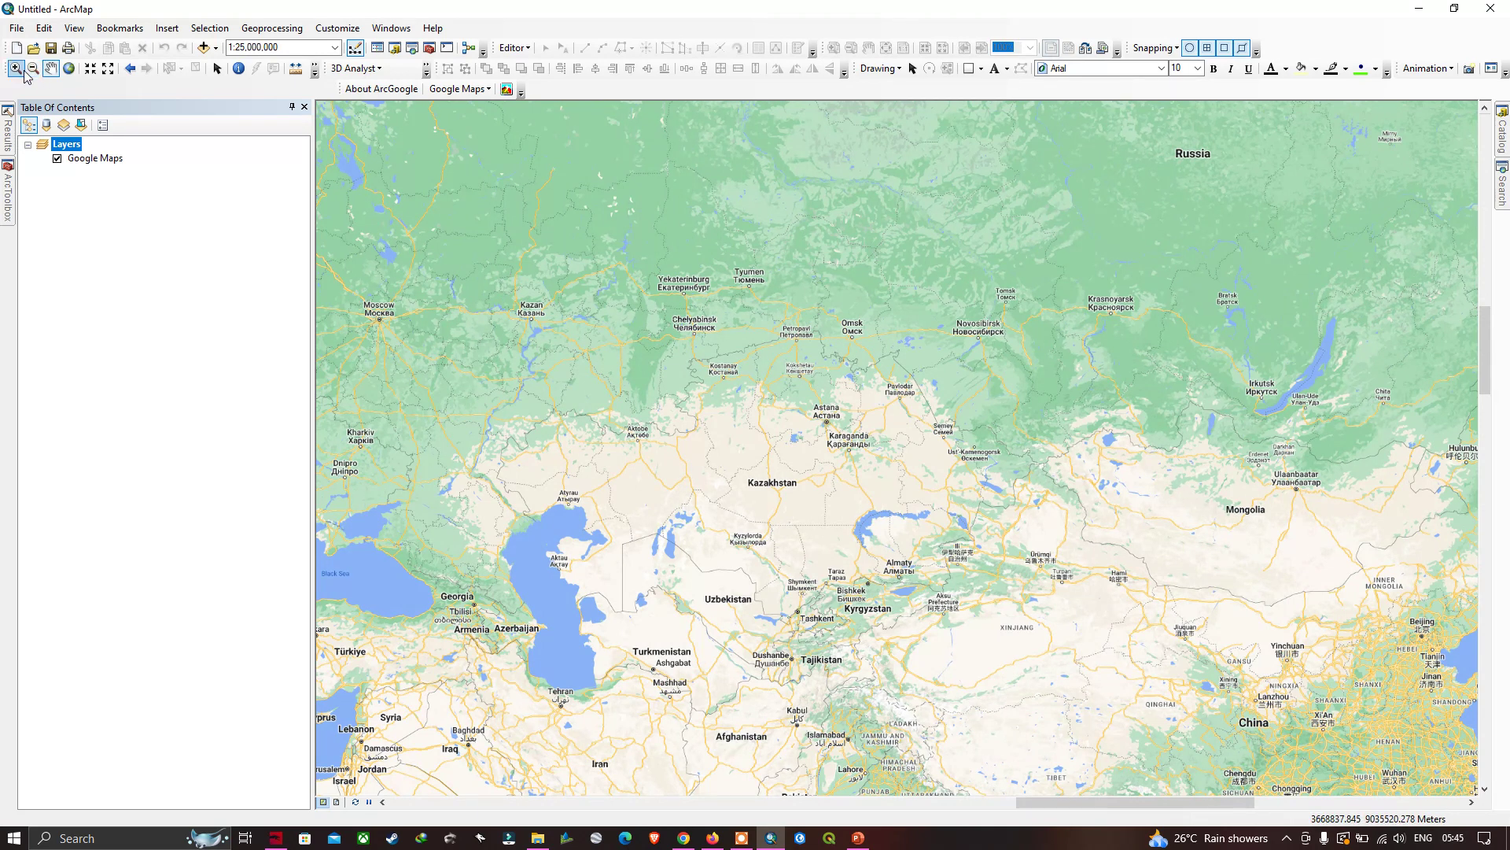
left_click(35, 73)
left_click(1007, 541)
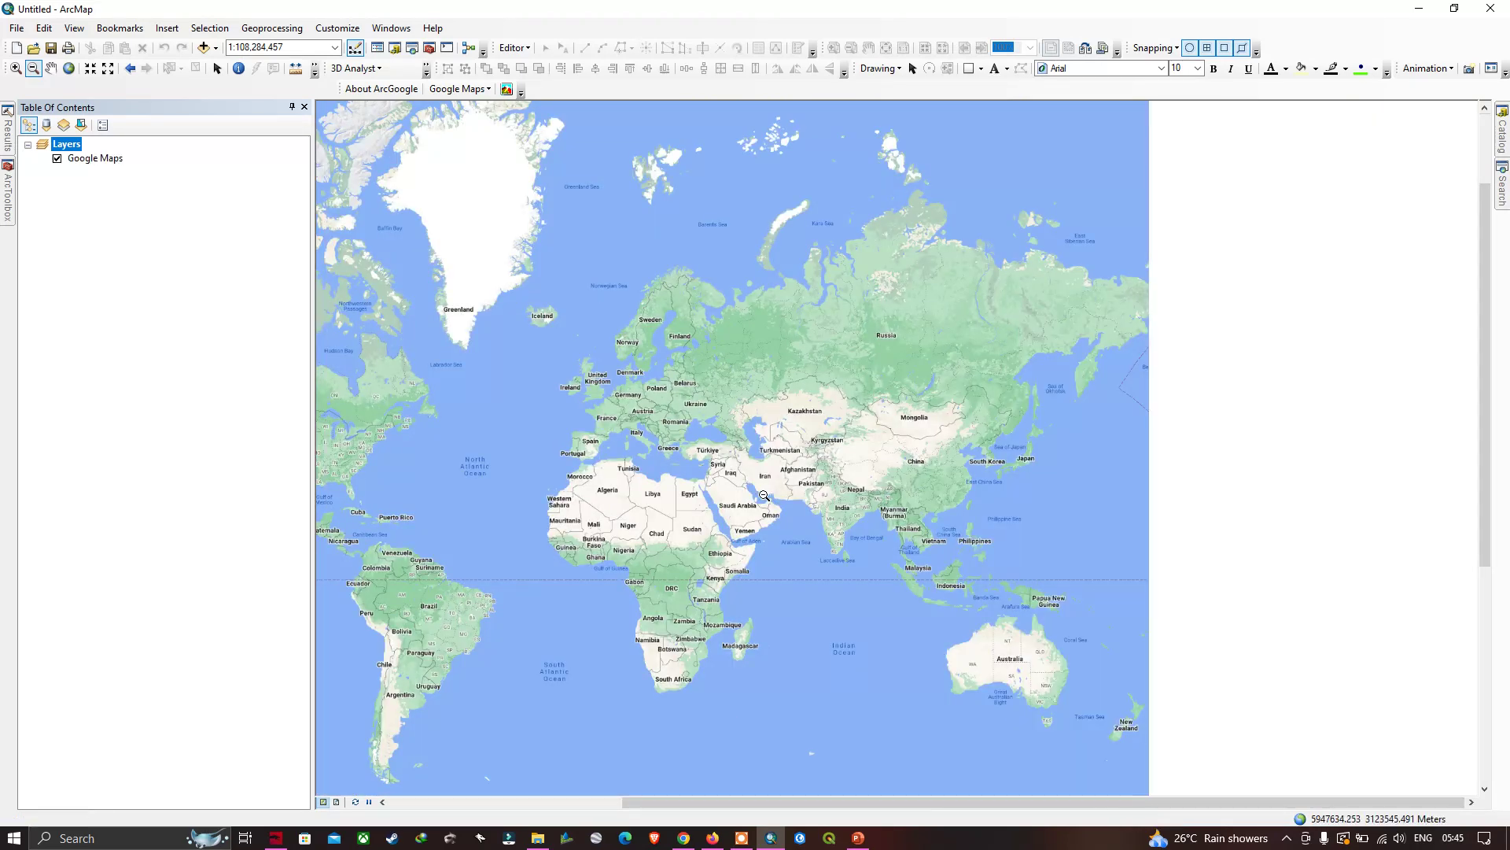
left_click_drag(763, 495, 886, 484)
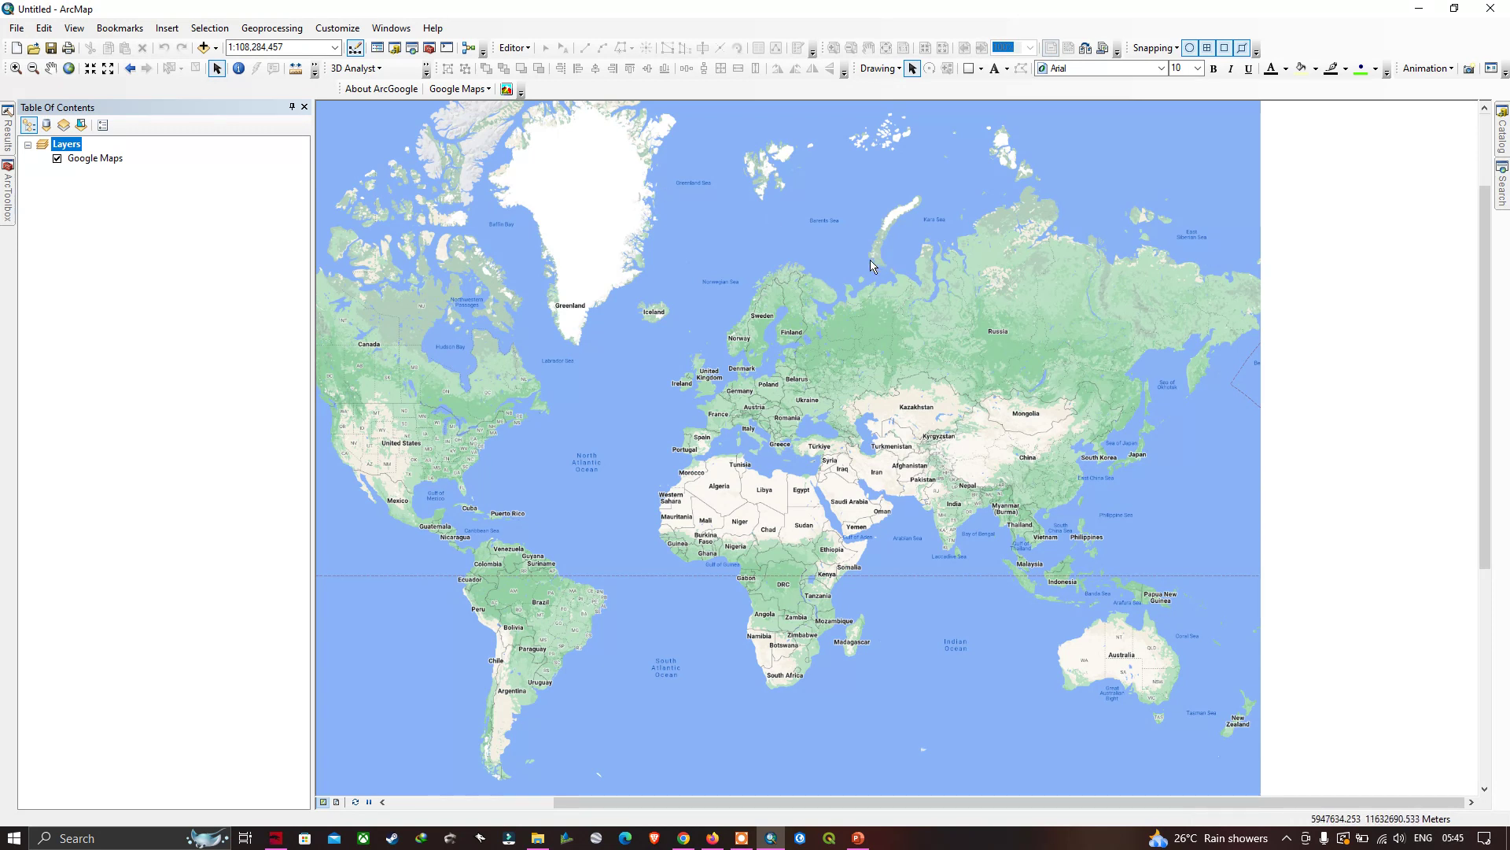
Add the Google Satellite basemap from ArcGoogle and inspect it around Lake Titicaca and at whole-world scale
left_click(456, 89)
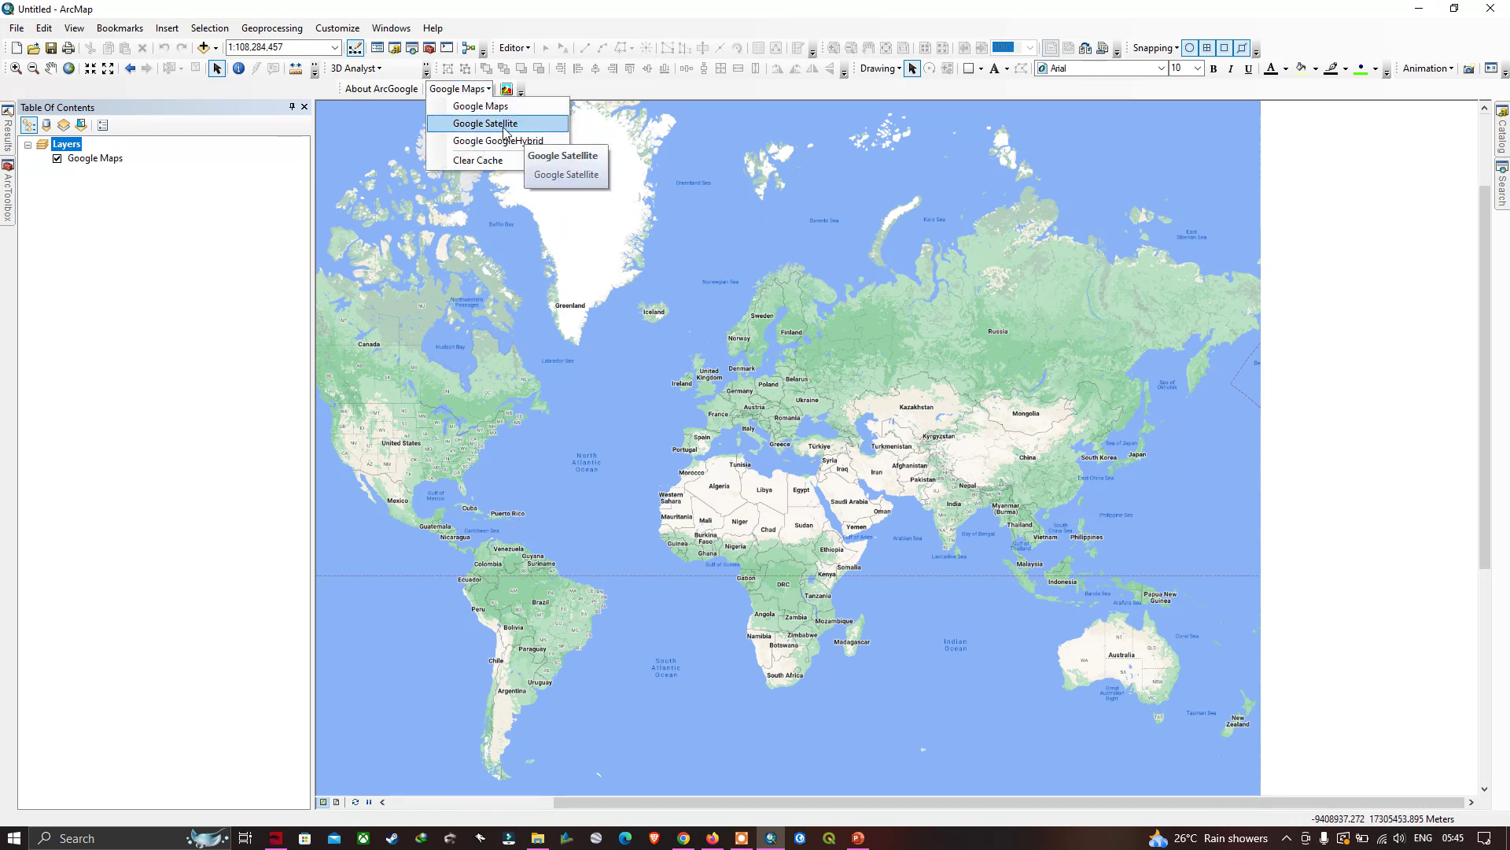
left_click(496, 126)
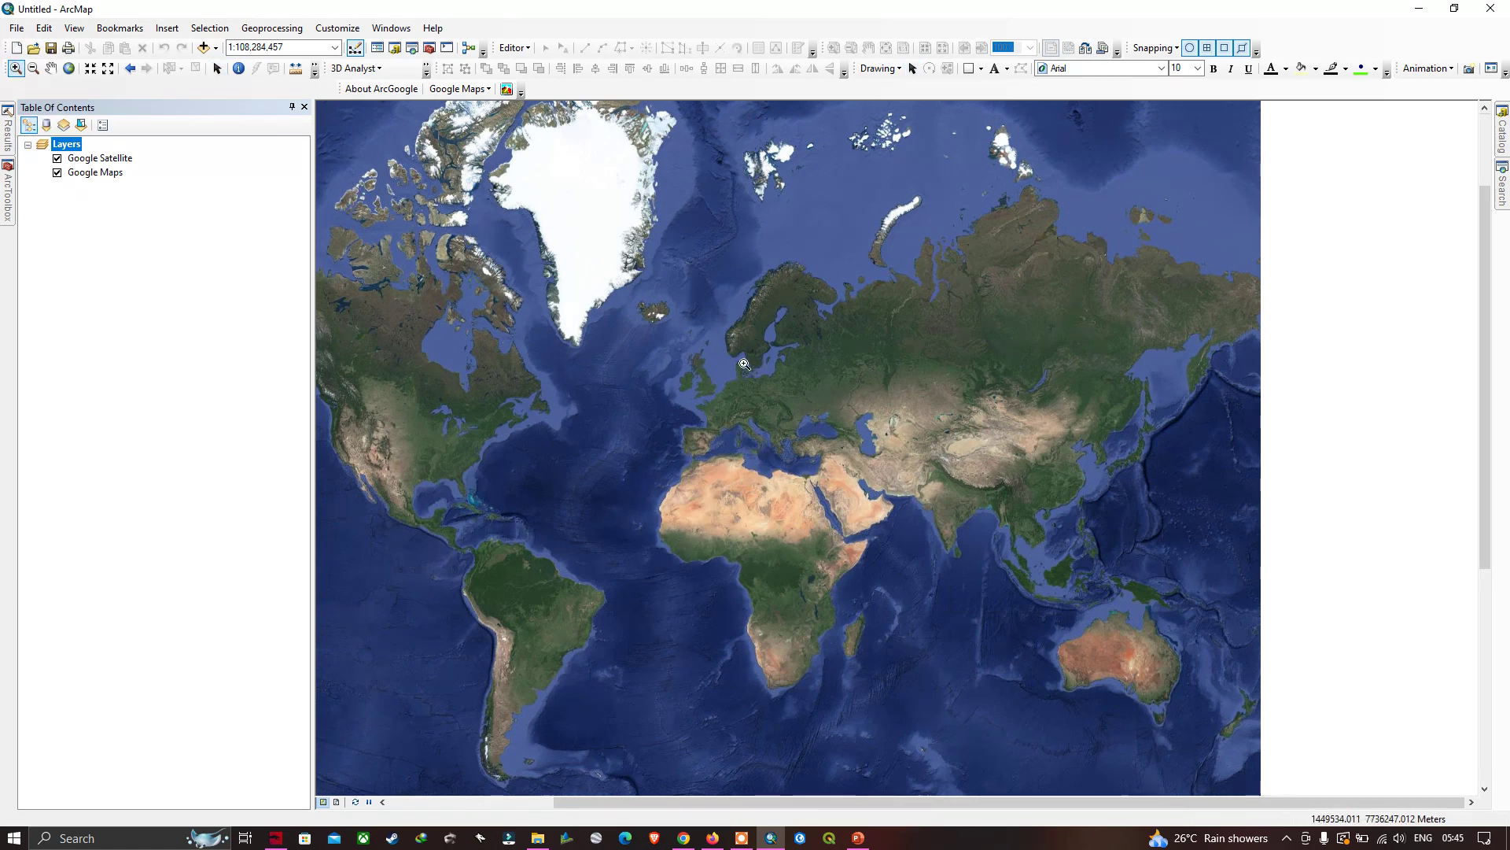
left_click_drag(446, 514, 666, 774)
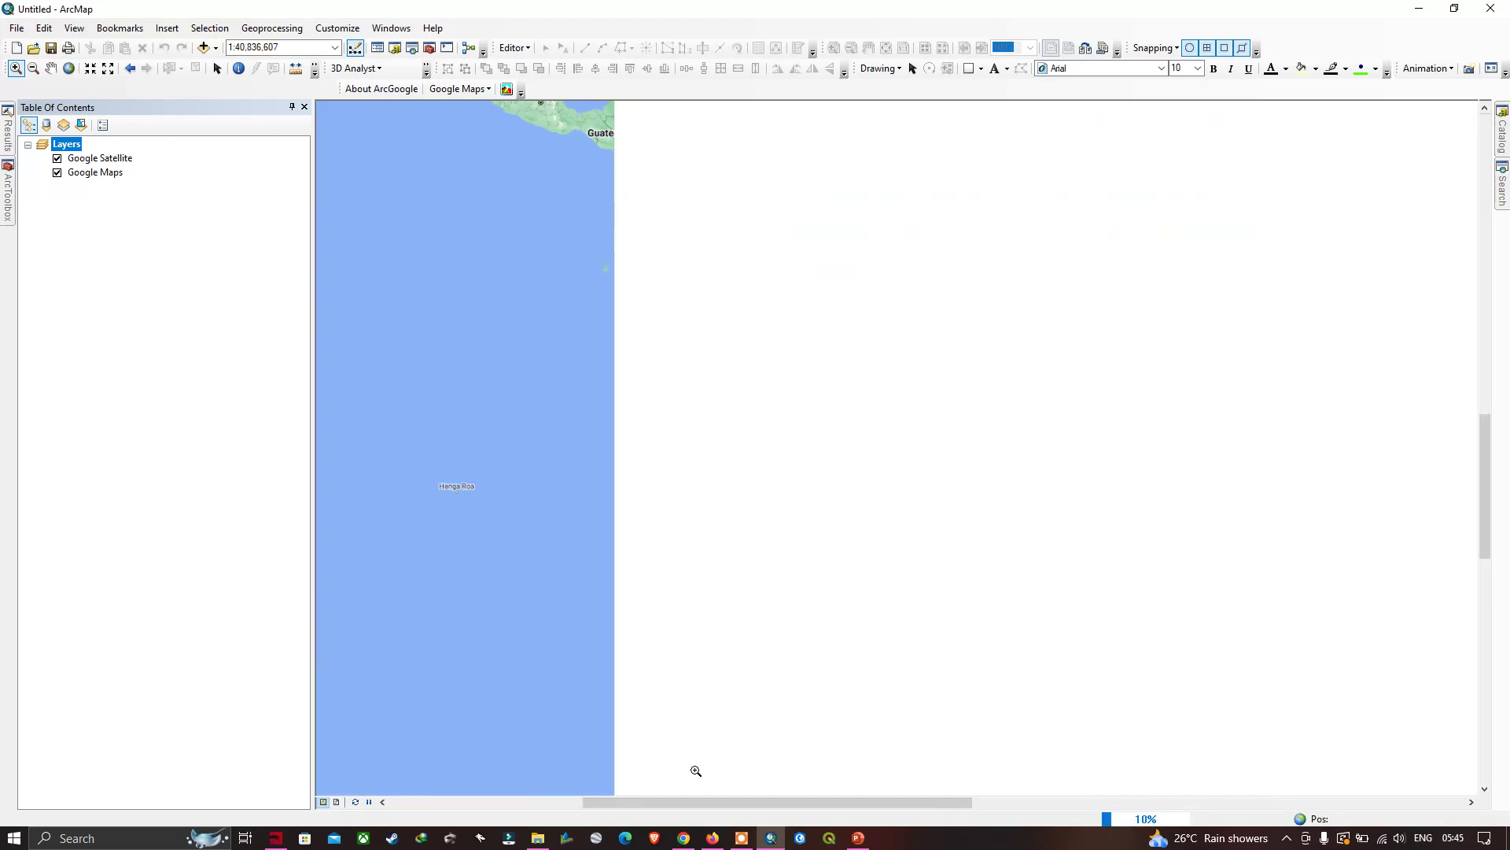
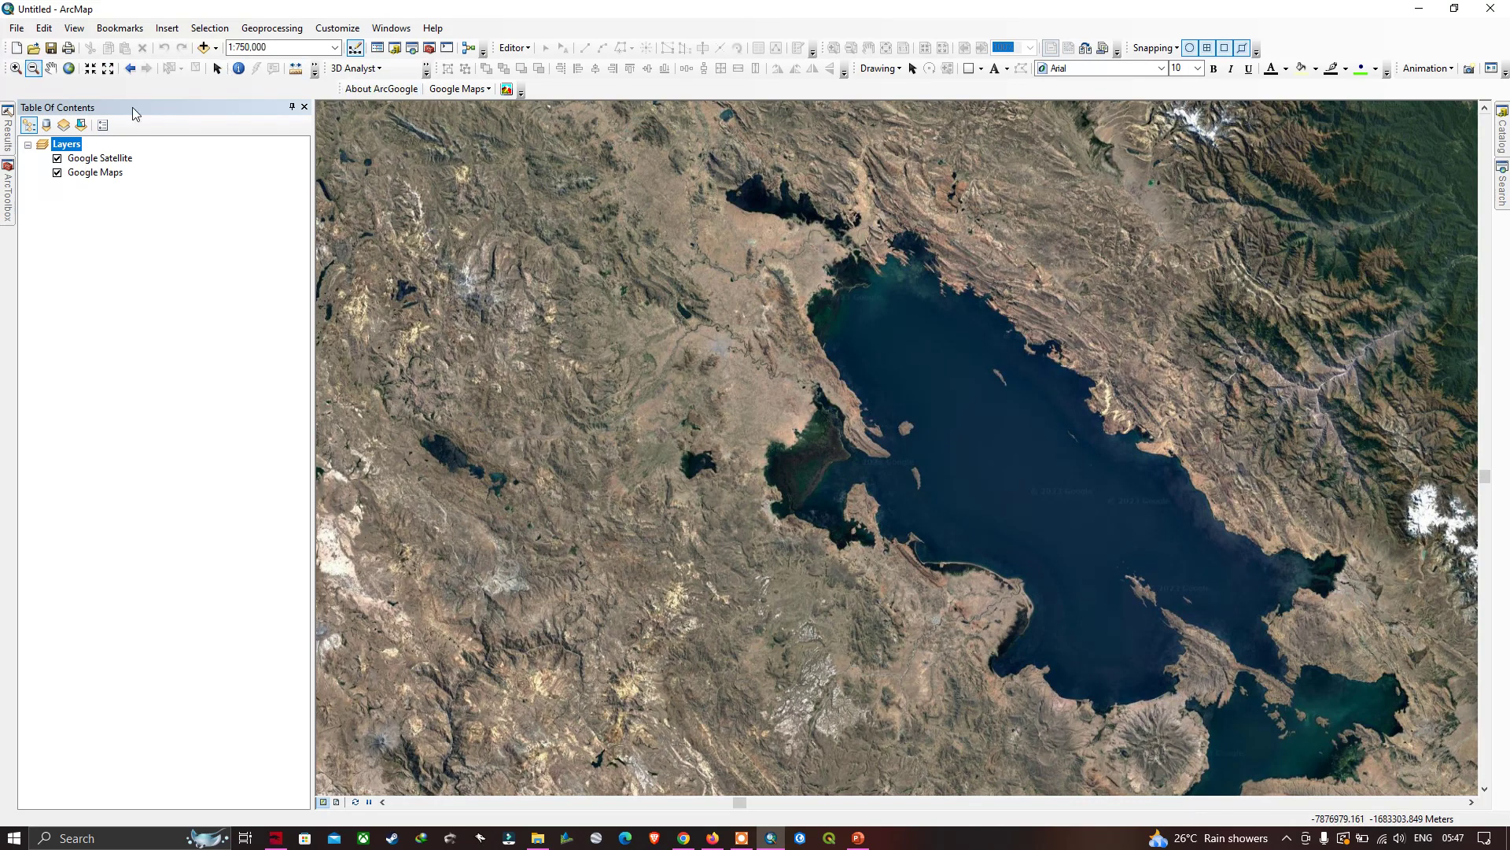
left_click(832, 414)
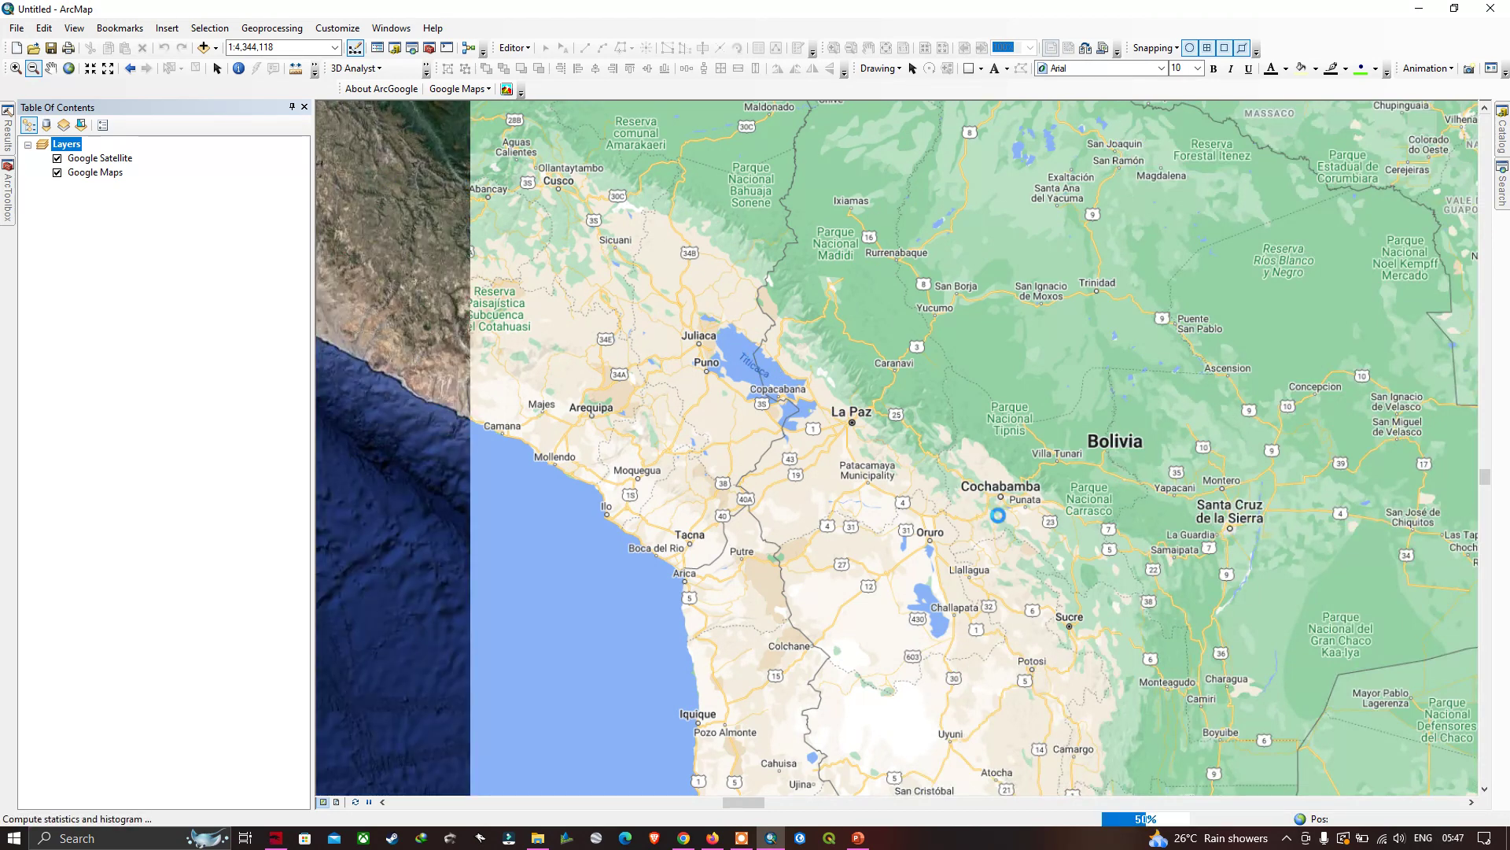
left_click(575, 225)
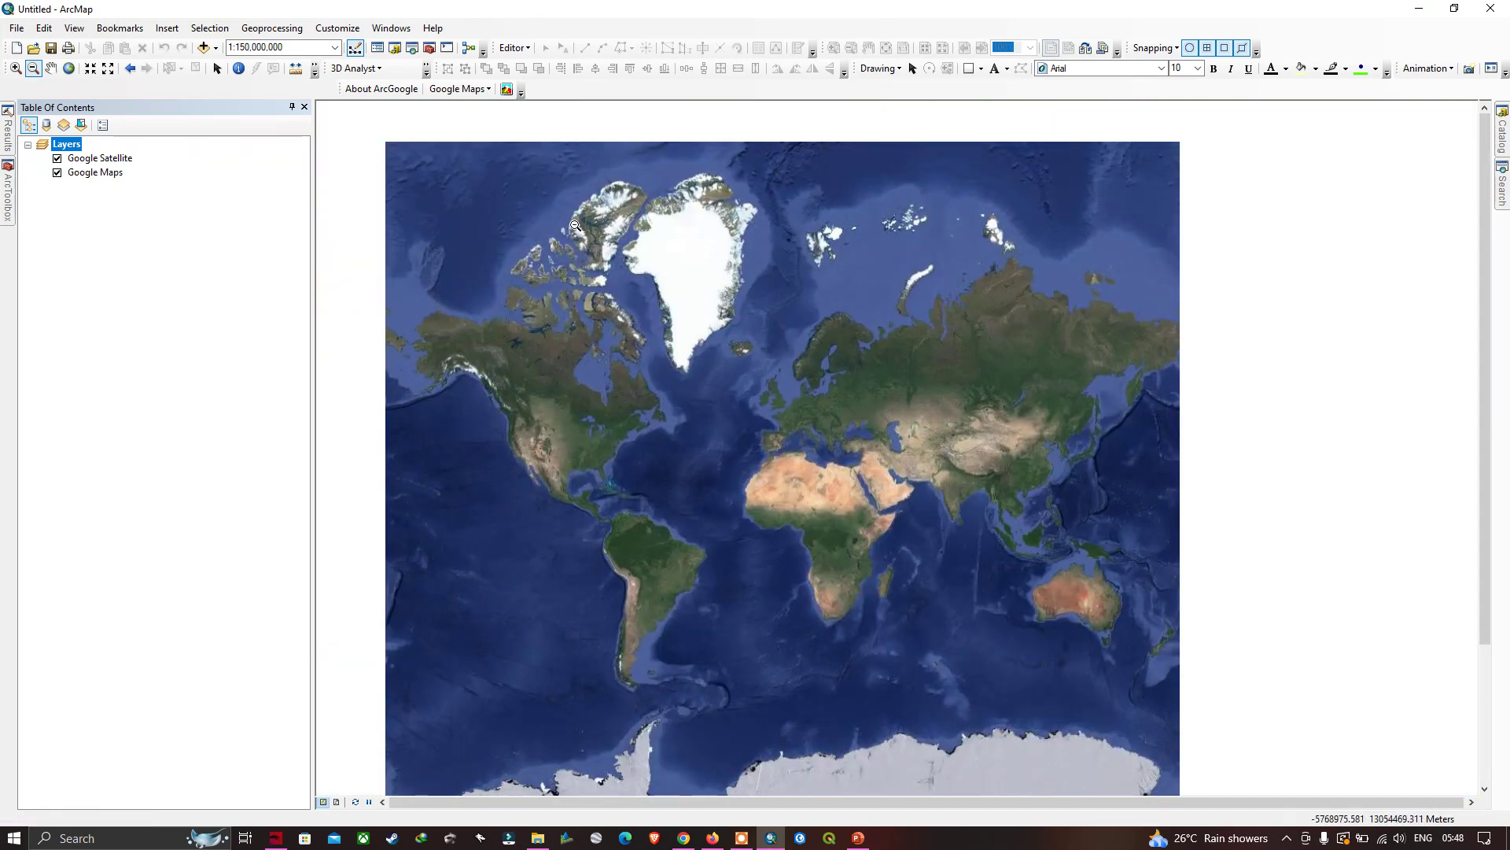
Add the Google GoogleHybrid basemap from ArcGoogle and return to the element selection tool
left_click(469, 91)
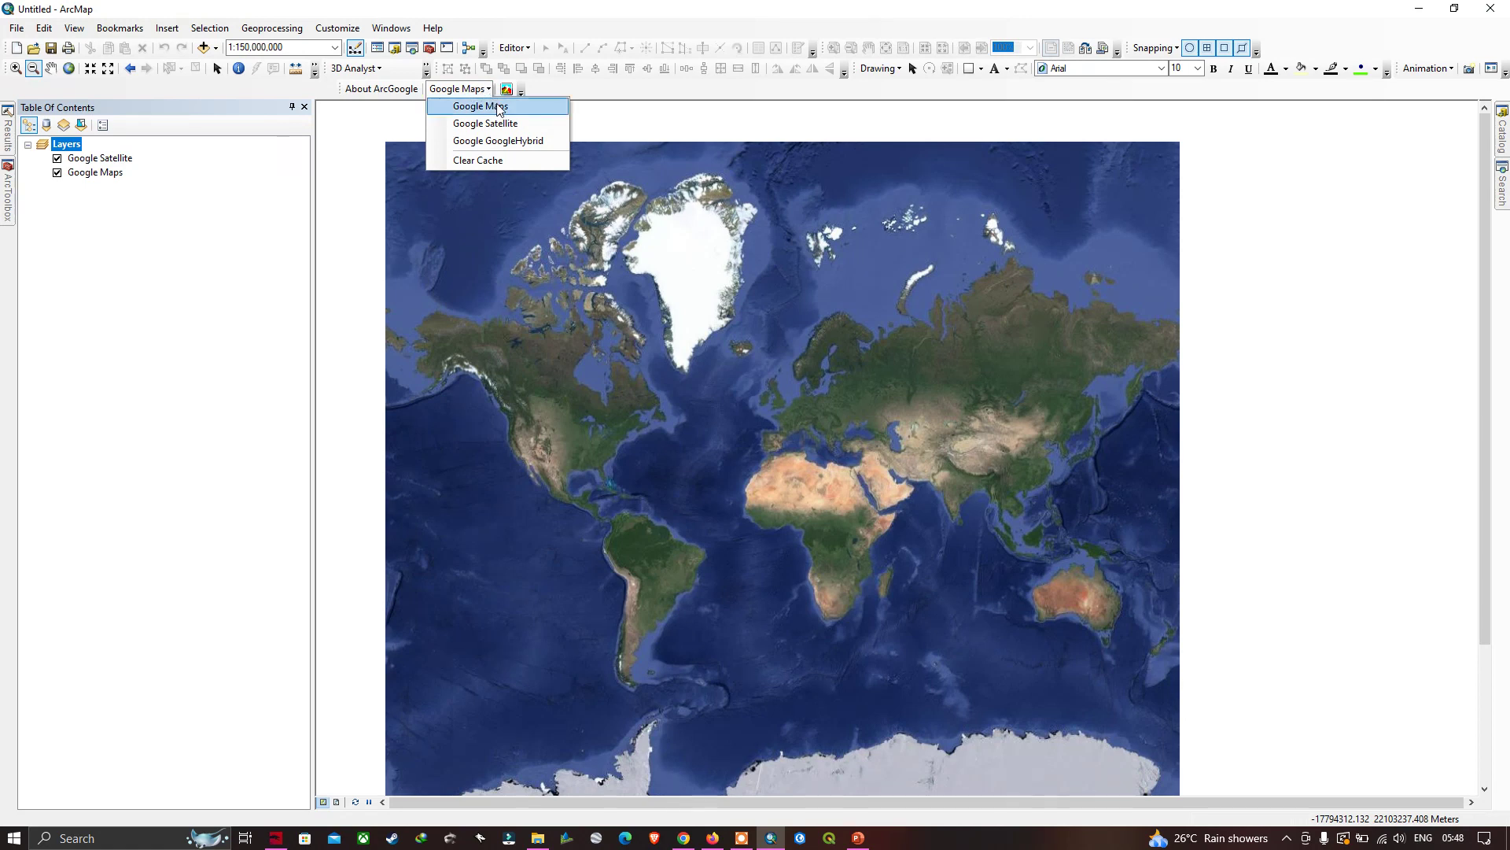
left_click(511, 141)
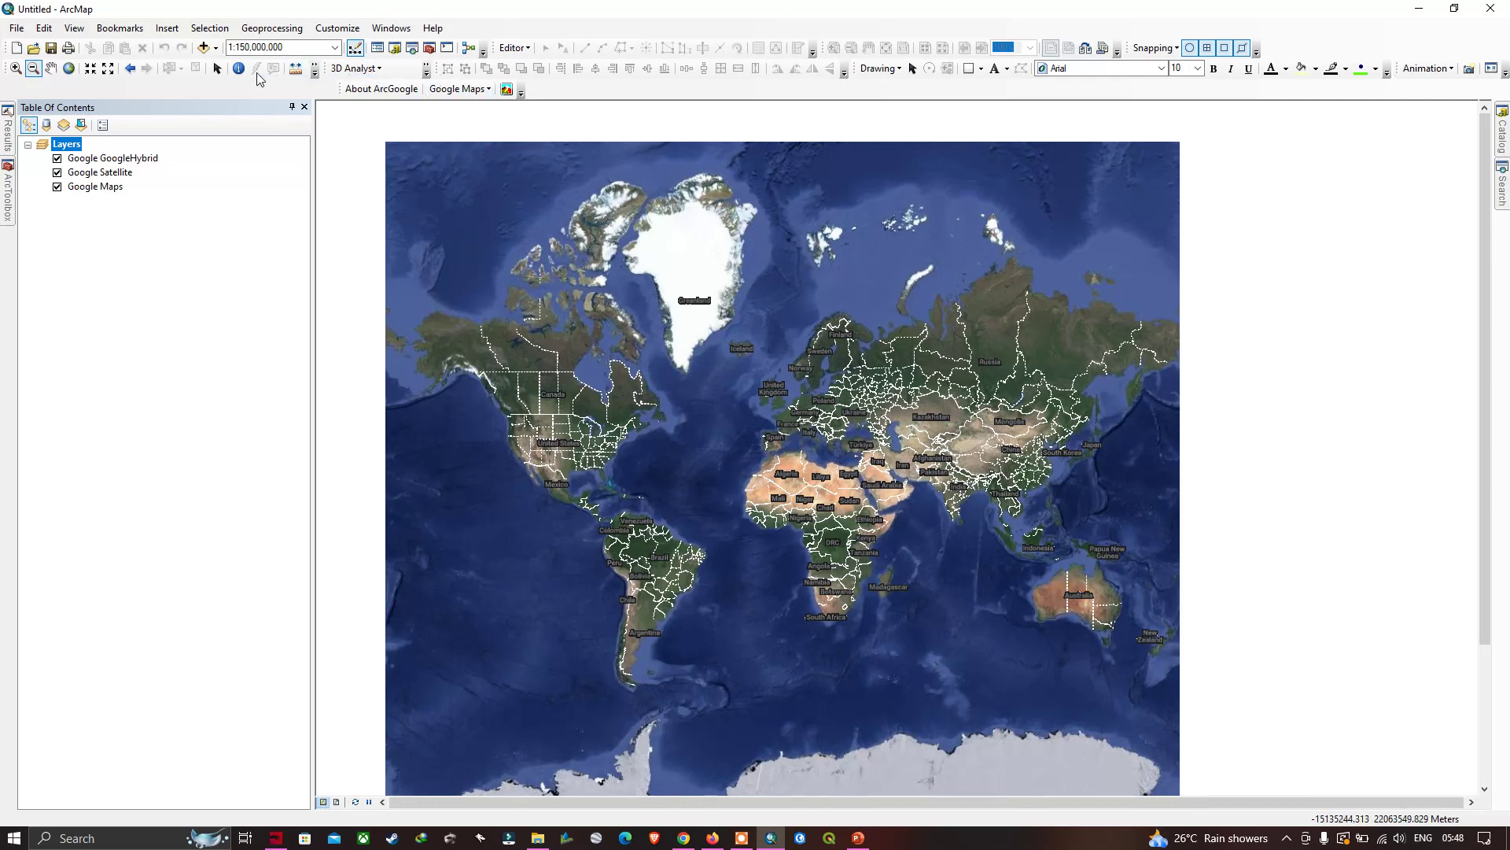
left_click(217, 69)
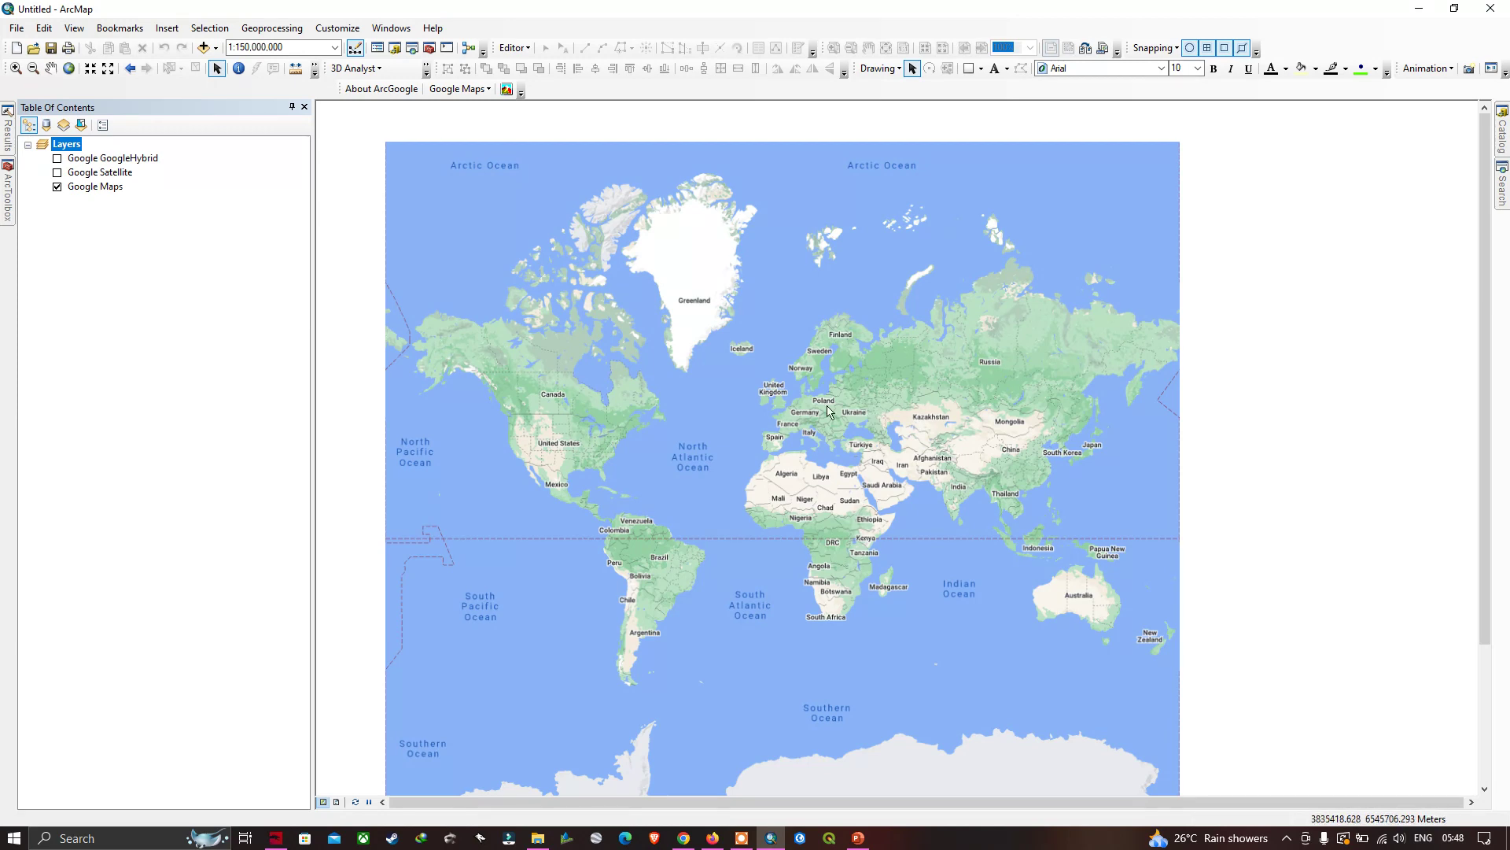
Compare the GoogleHybrid labels over Google Maps, on their own and over Google Satellite by toggling layer visibility
left_click(56, 158)
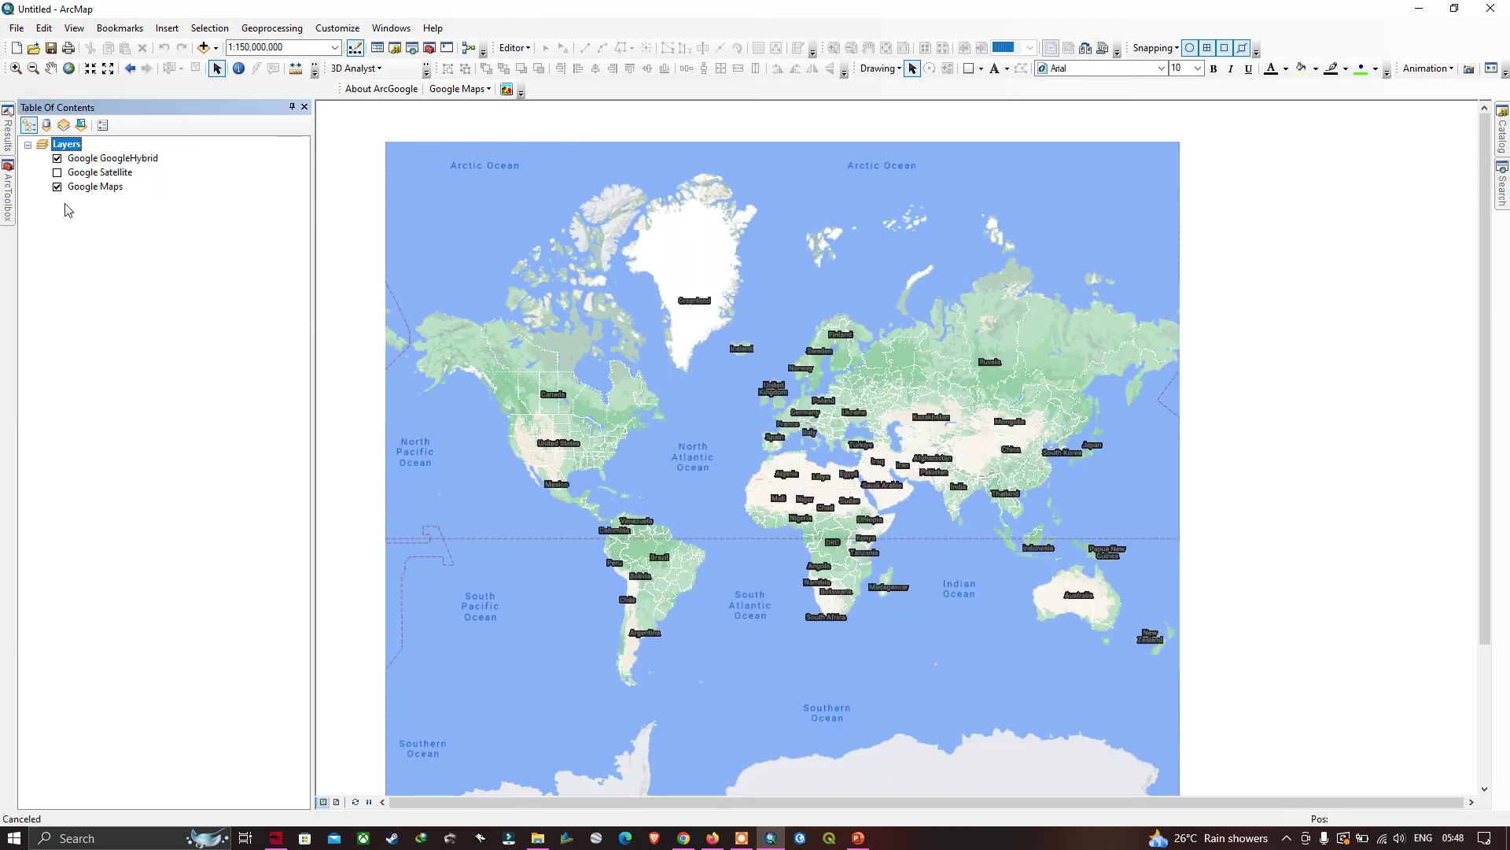
scroll(797, 414, "up", 1)
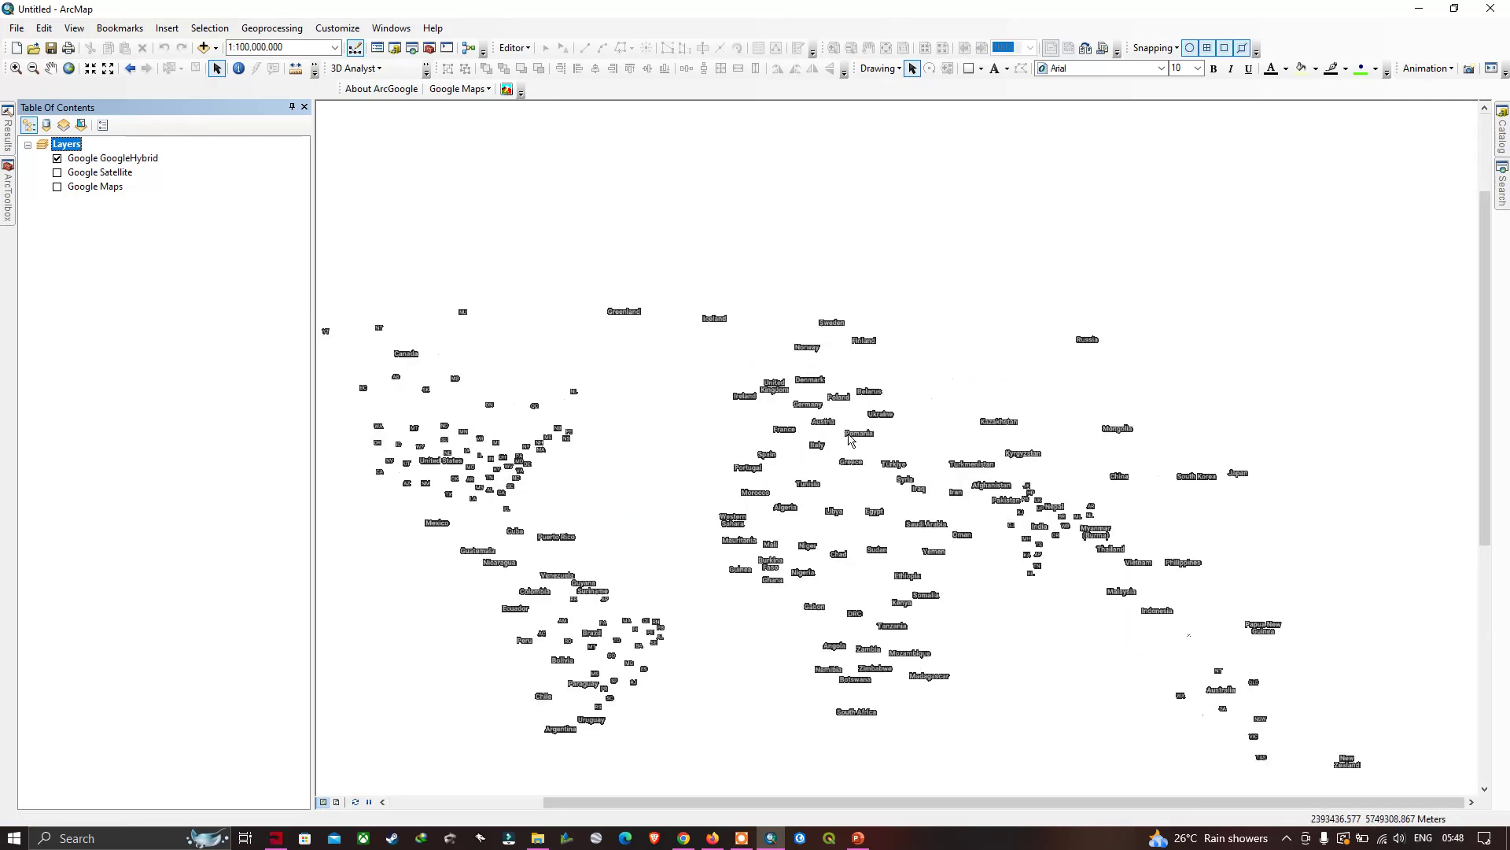
scroll(851, 440, "up", 1)
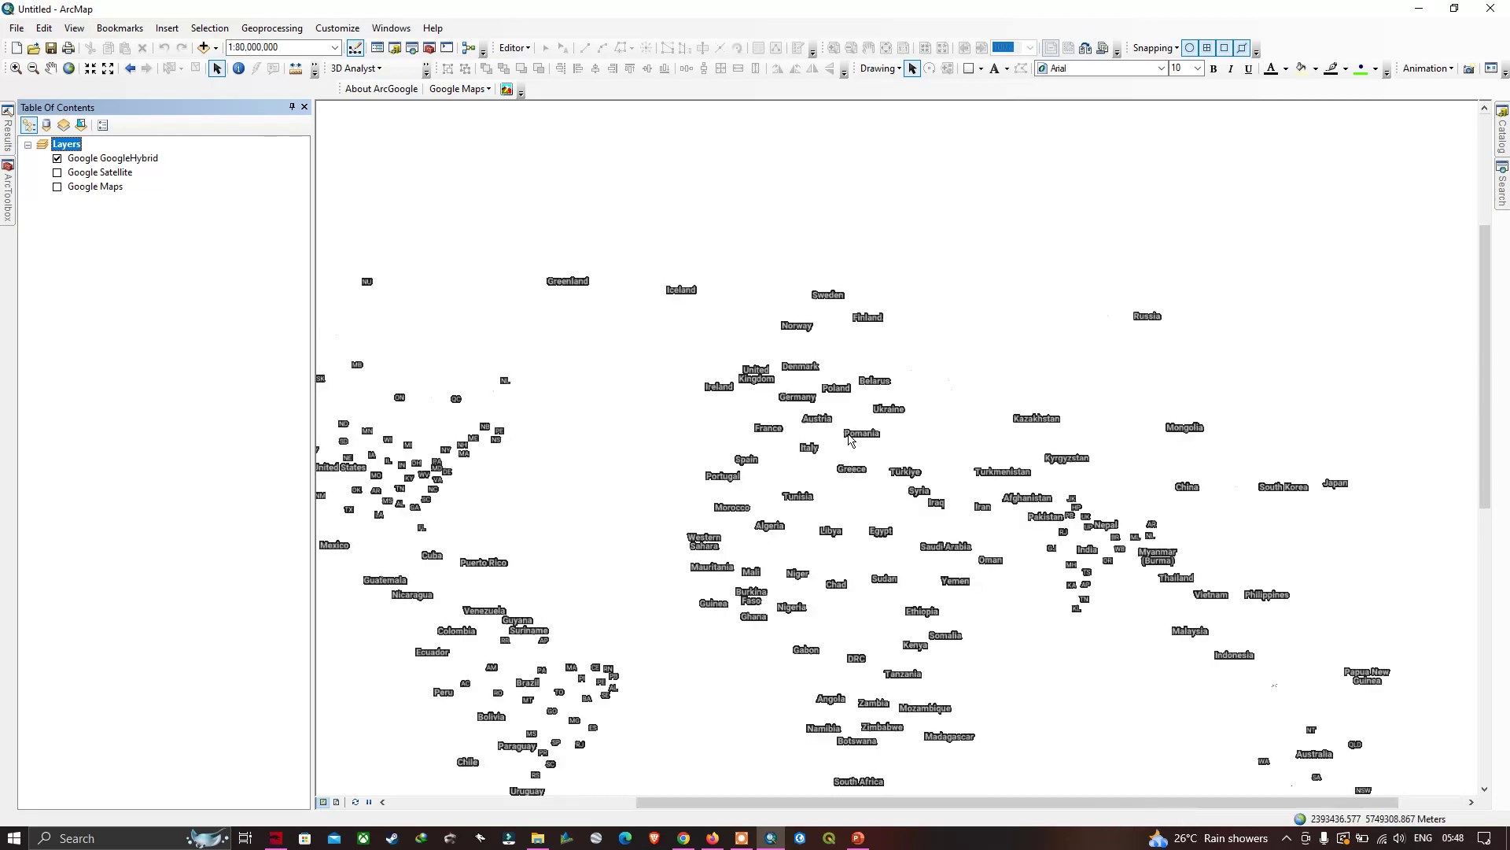
scroll(851, 441, "down", 1)
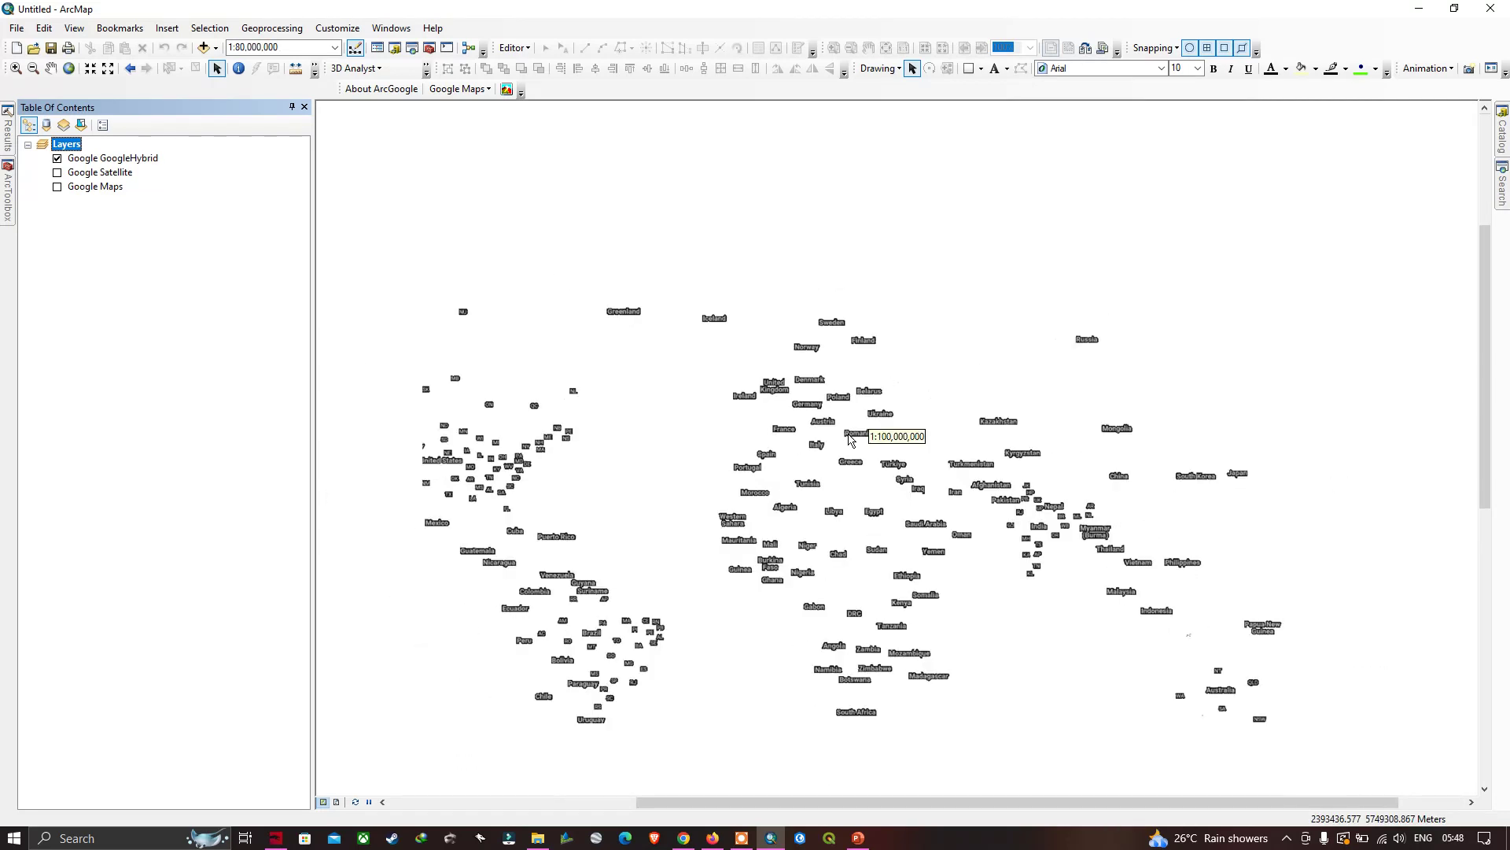
left_click(56, 173)
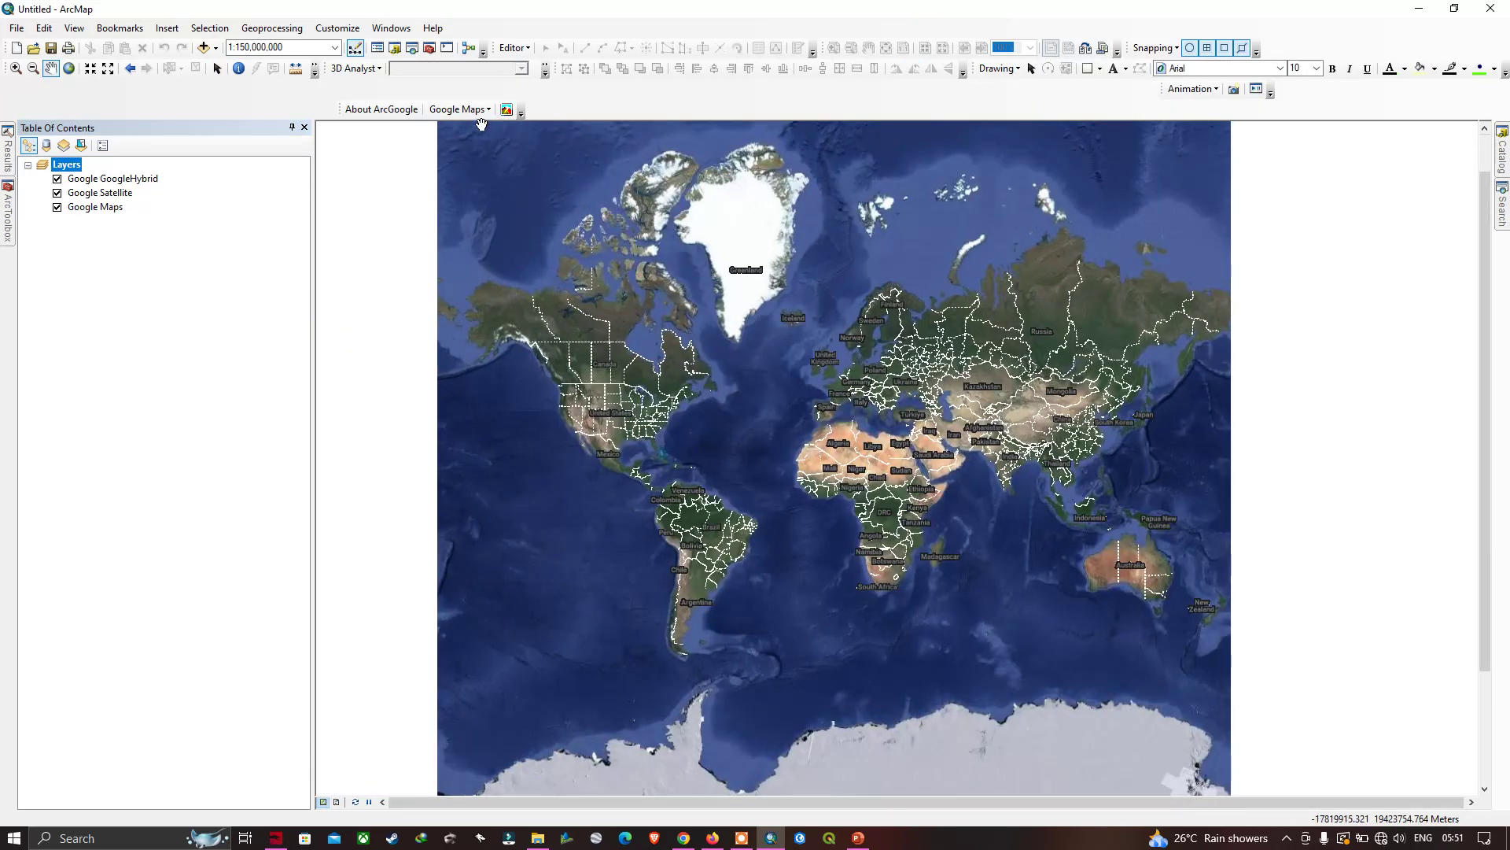
left_click(482, 112)
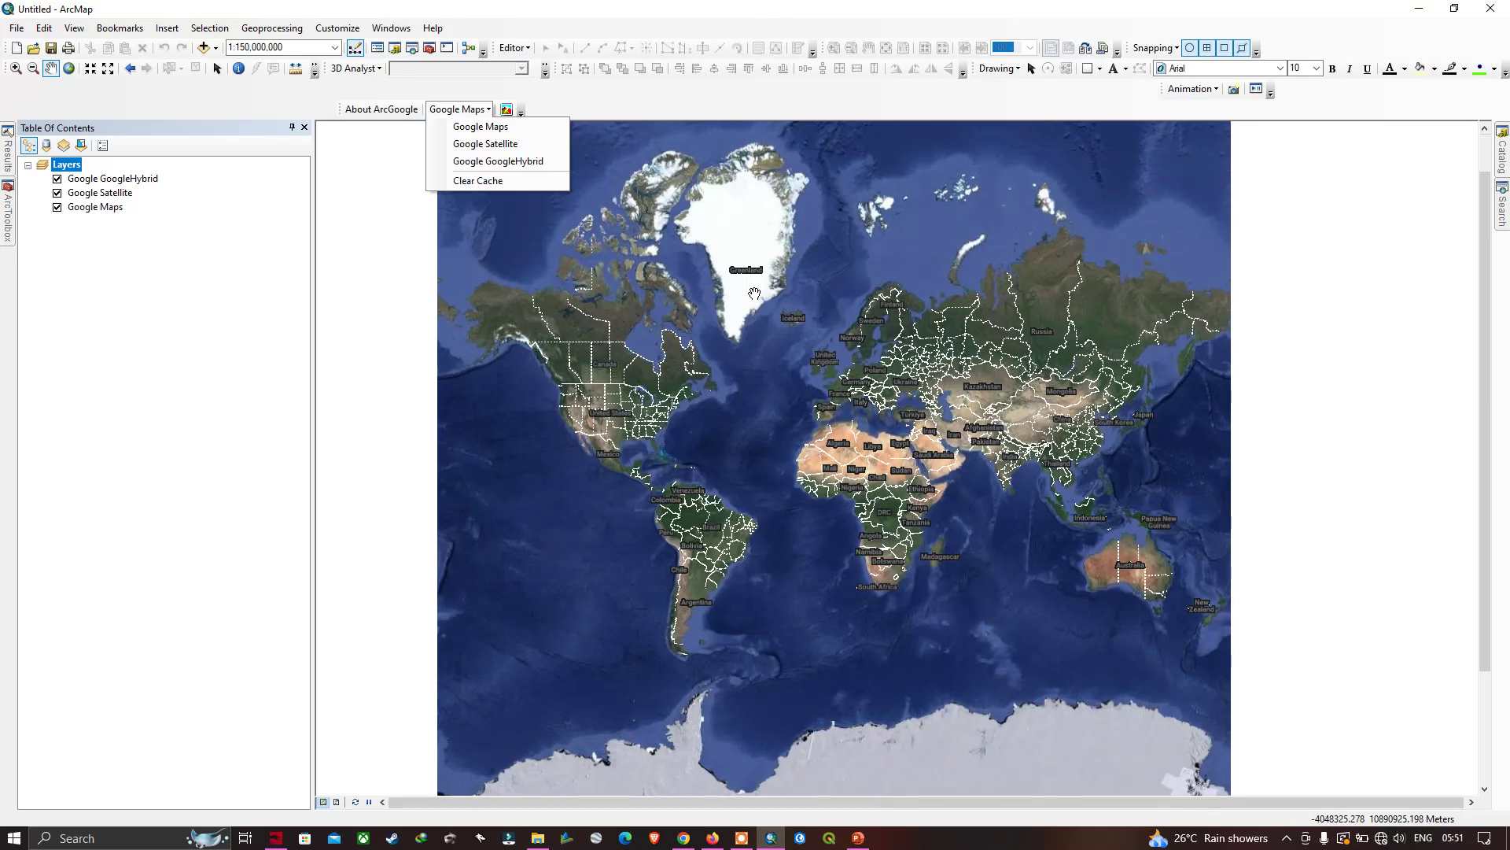
left_click_drag(841, 191, 821, 198)
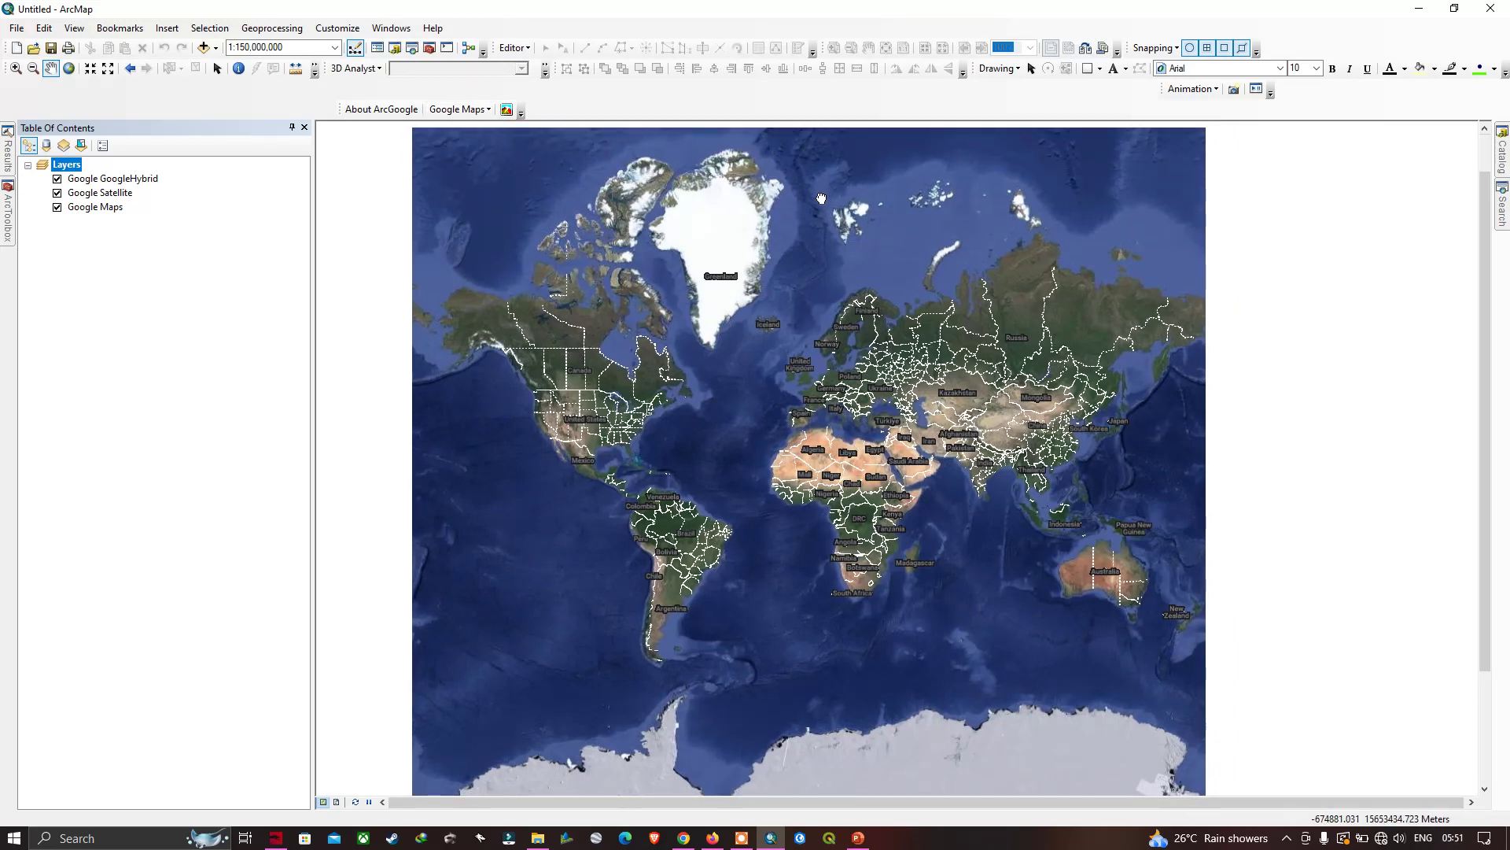